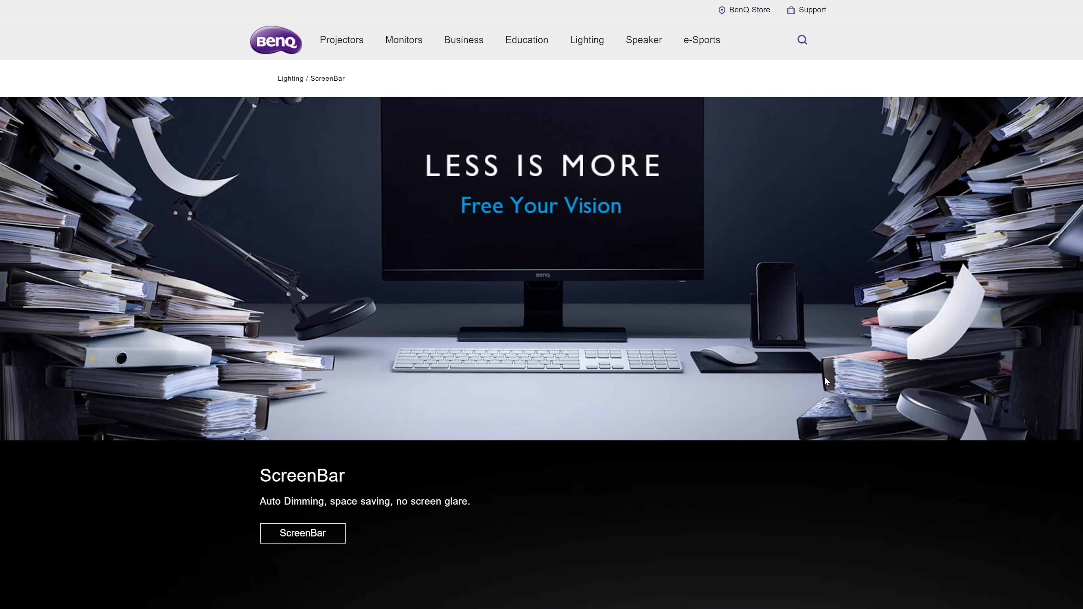
Step: Import Footage.mp4 and Pexels Videos 4097.mp4, then open Footage.mp4 in the Footage viewer
key(alt+Tab)
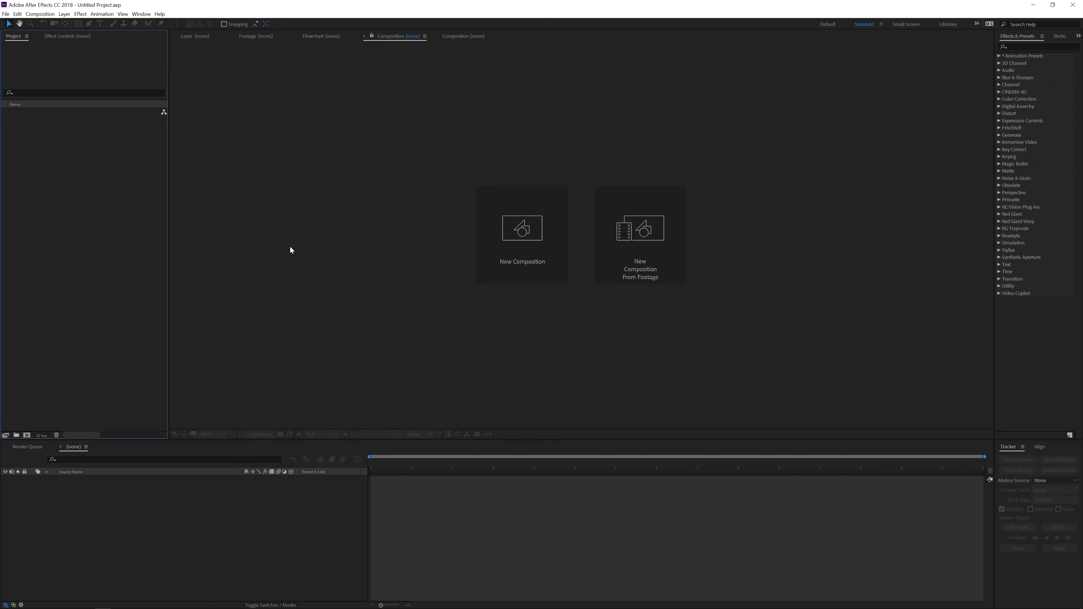
right_click(115, 178)
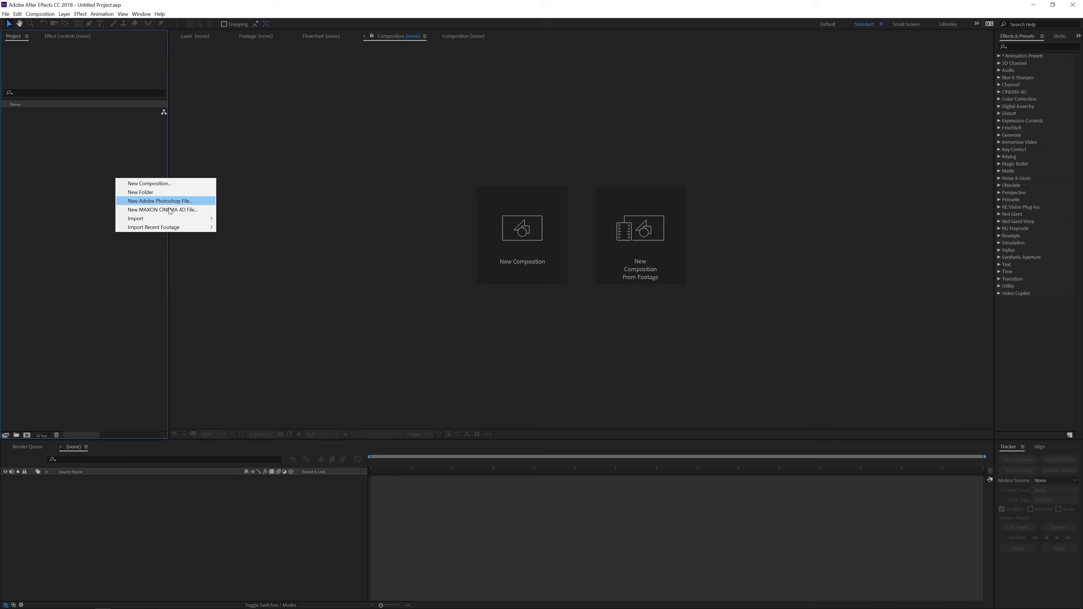
mouse_move(174, 217)
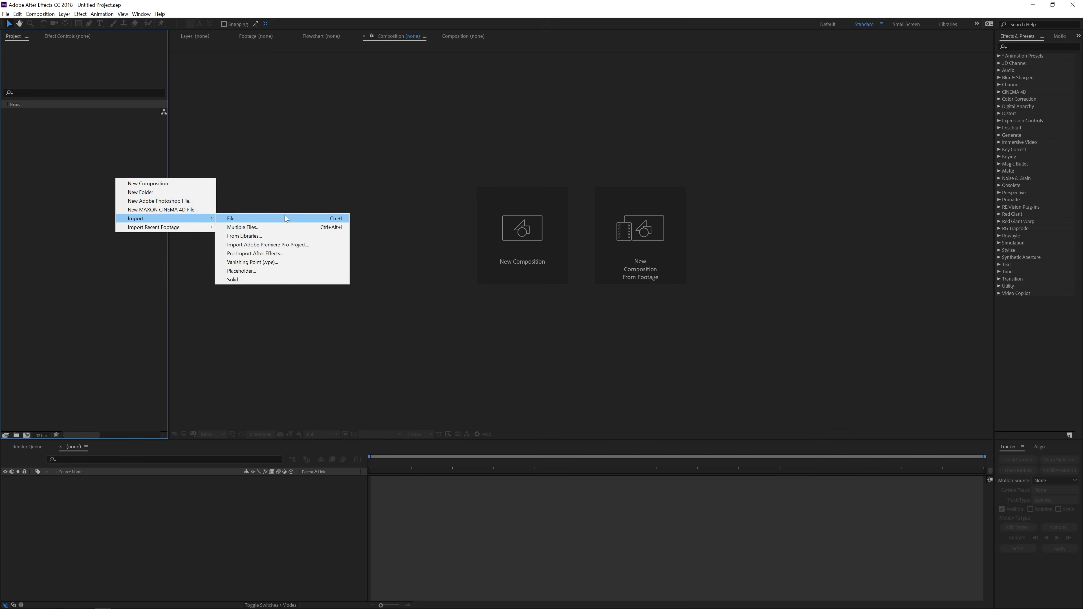
click(32, 113)
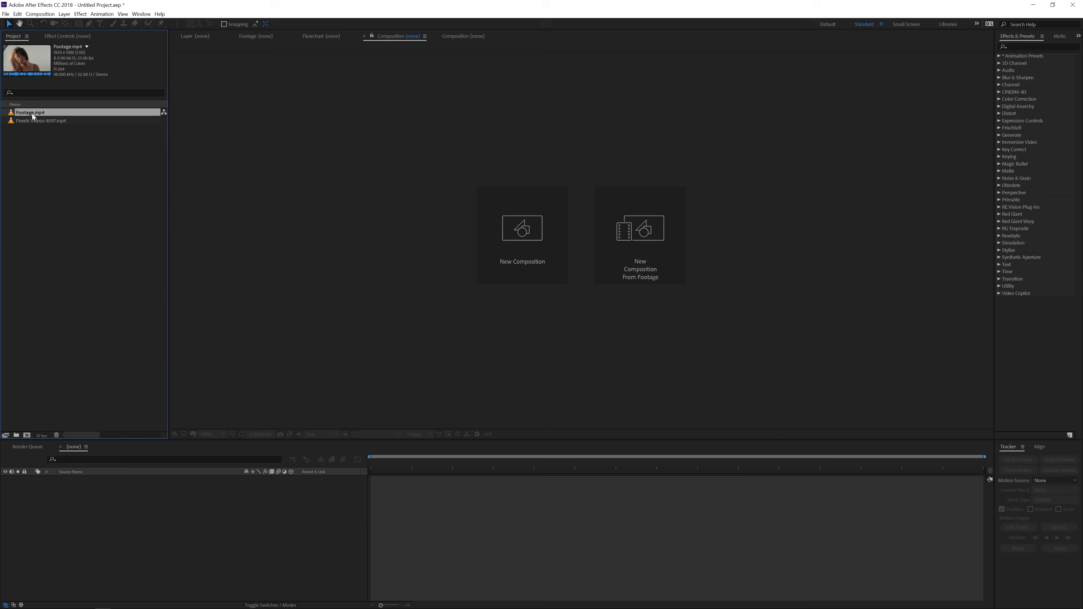
double_click(32, 114)
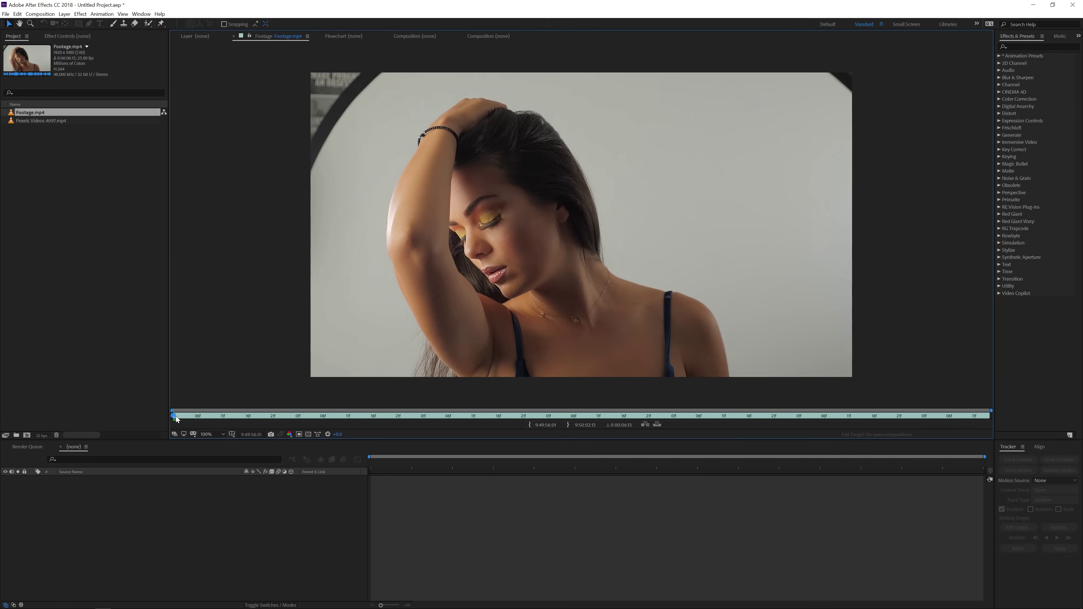
Step: Scrub through the portrait and forest clips, zooming out on the forest clip and ending on Pexels Videos 4097.mp4
drag(176, 416, 134, 443)
double_click(49, 121)
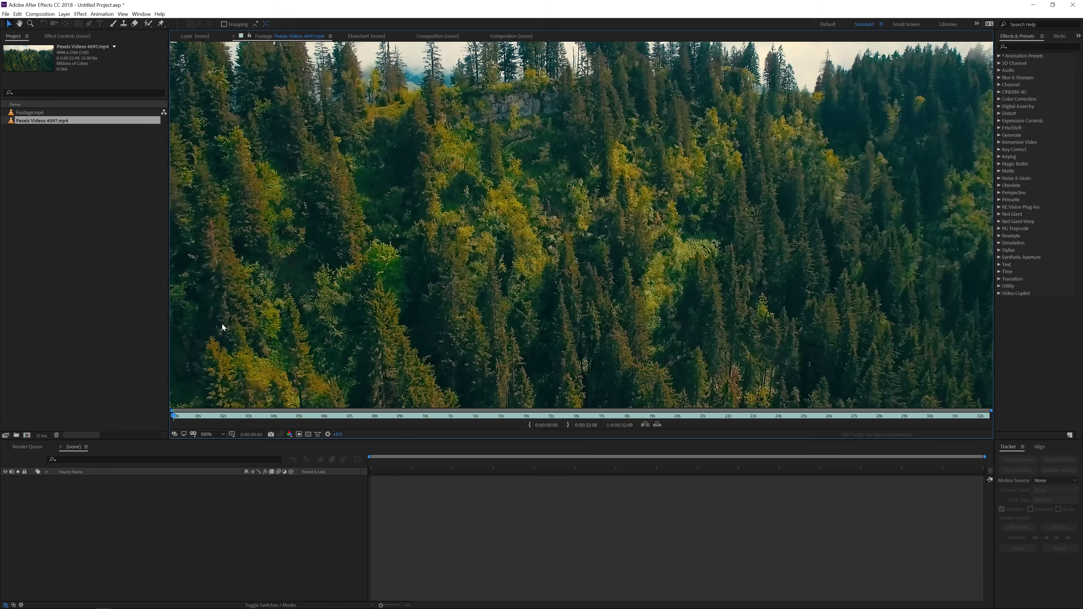
key(comma)
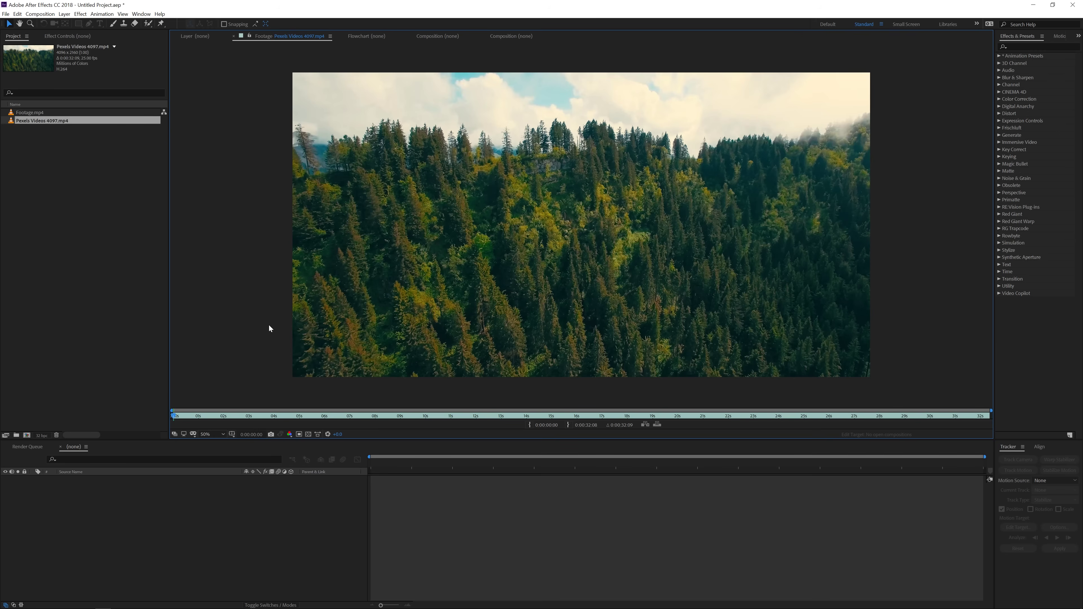
drag(335, 416, 550, 416)
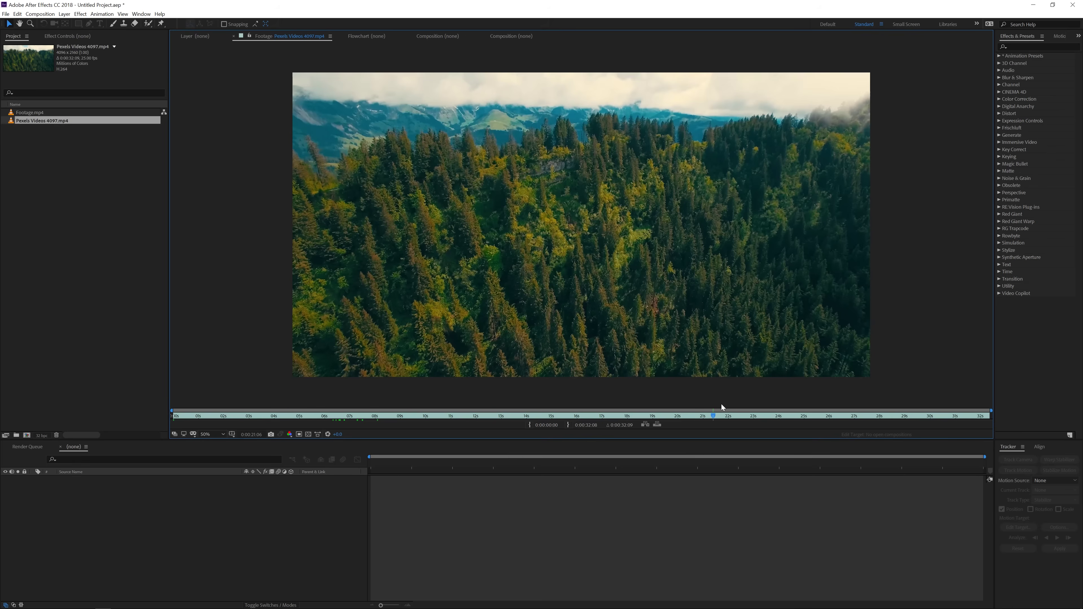
drag(765, 415, 227, 420)
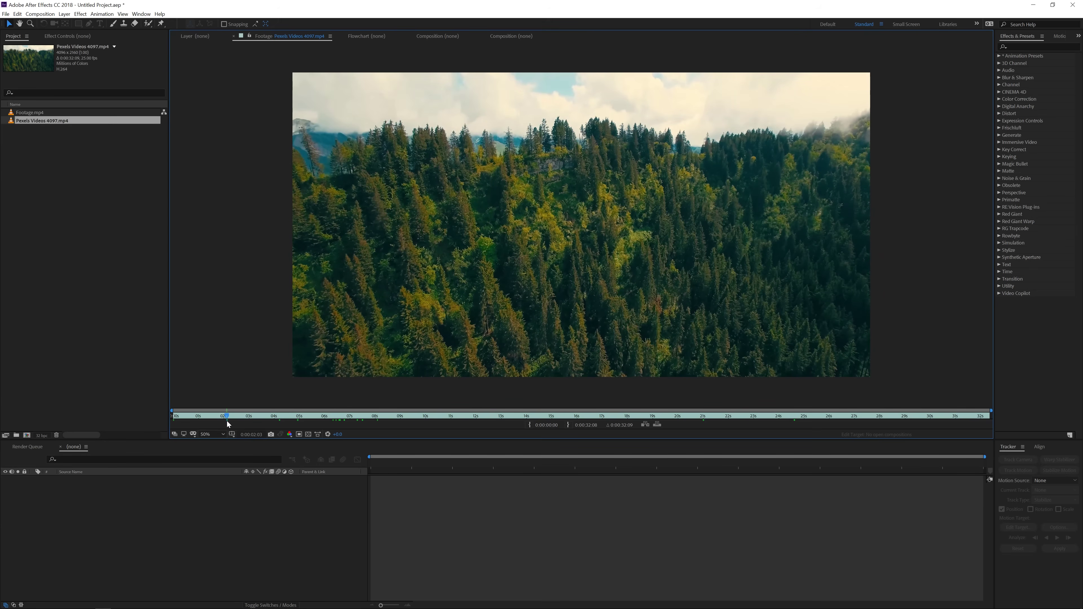
click(199, 414)
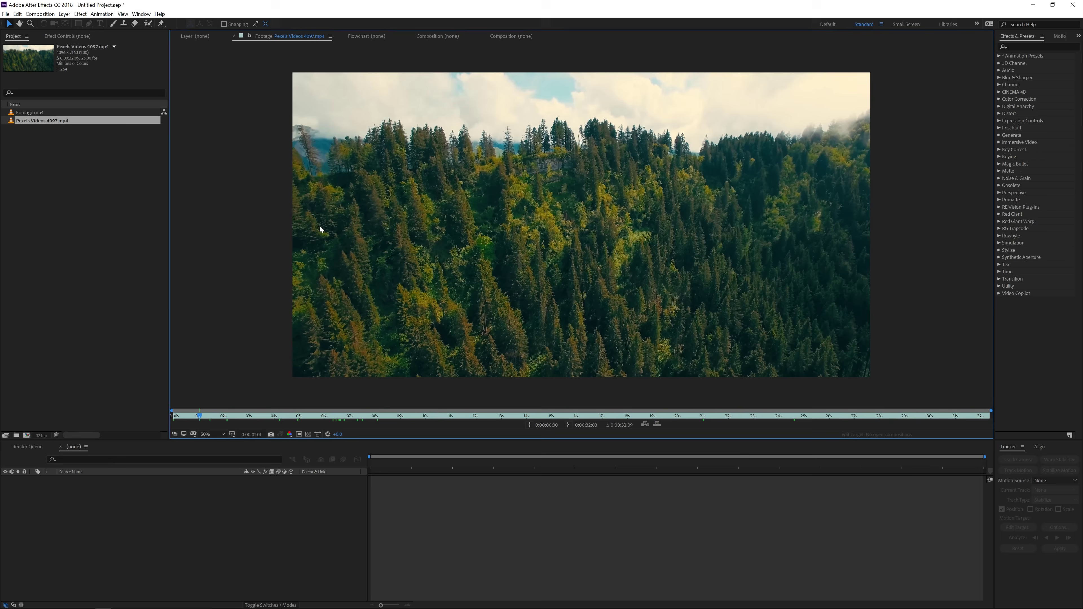
double_click(28, 113)
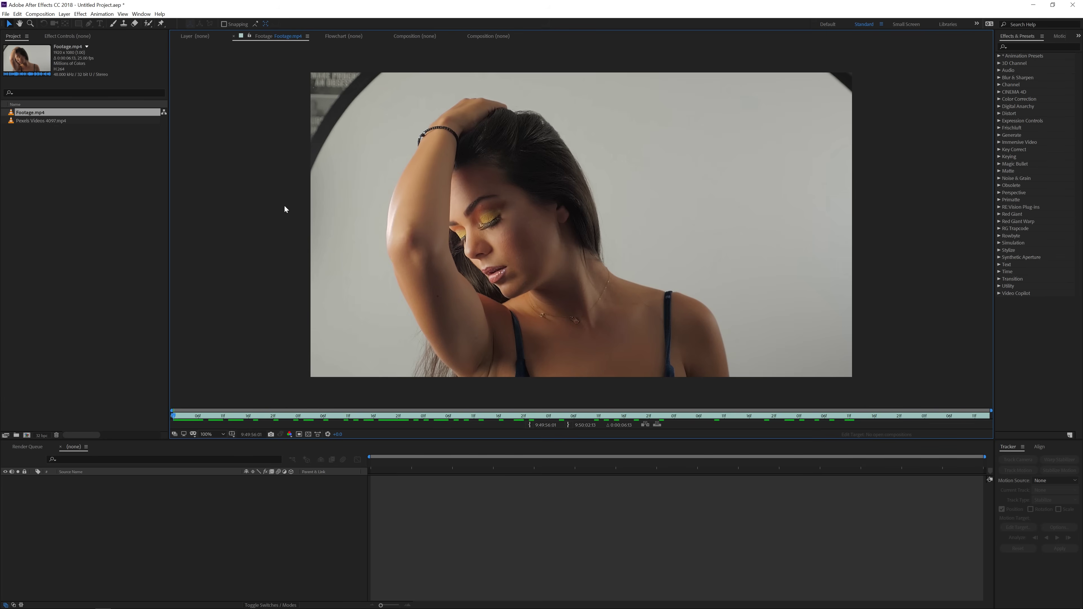
double_click(43, 122)
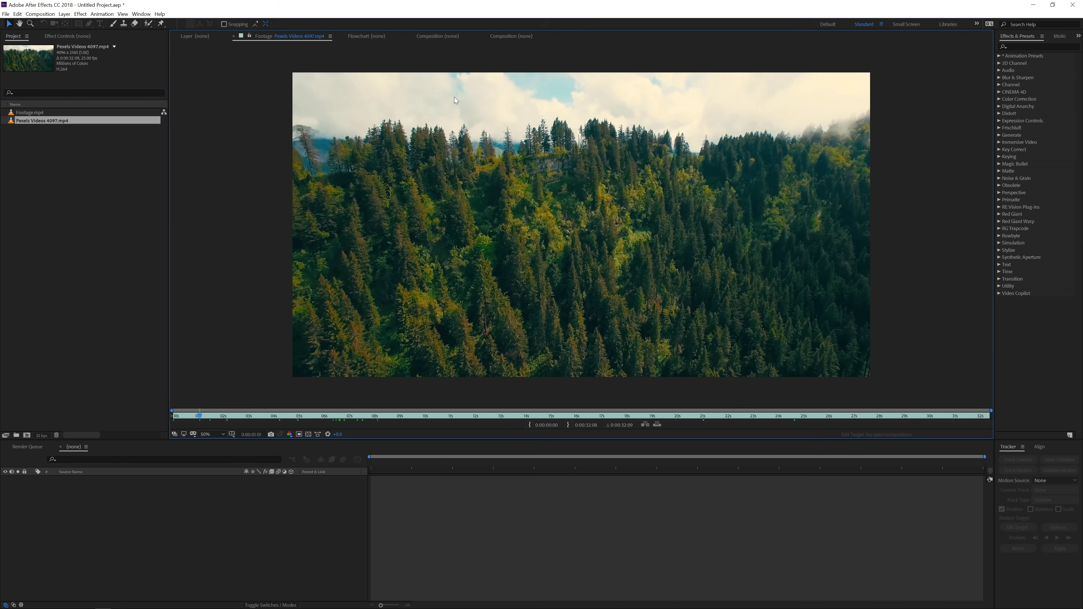
Step: Create a new composition from Footage.mp4 and switch to the Pen tool
click(42, 113)
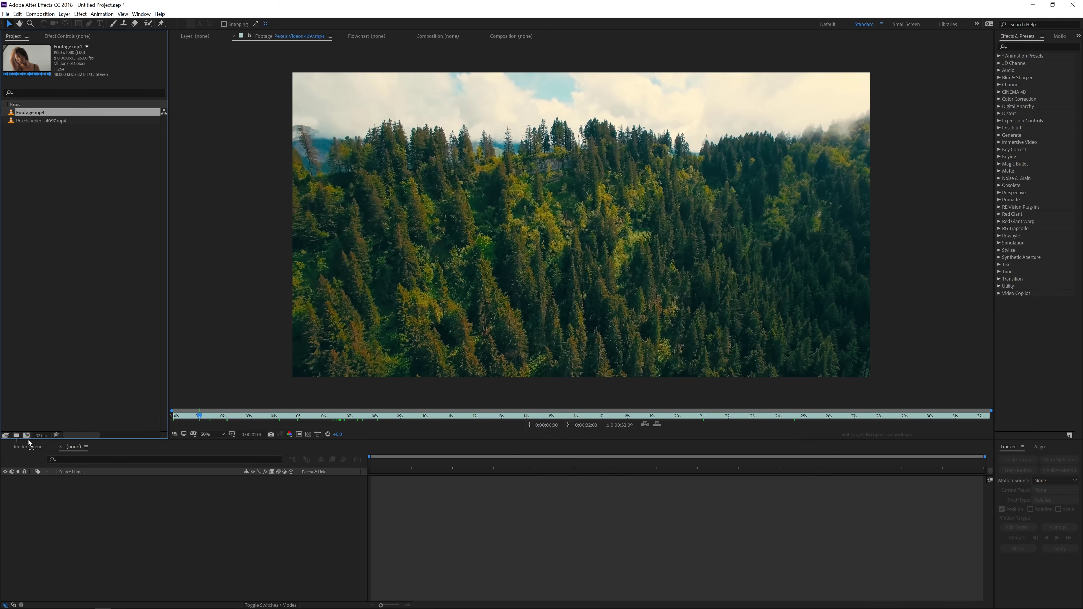
drag(27, 436, 26, 436)
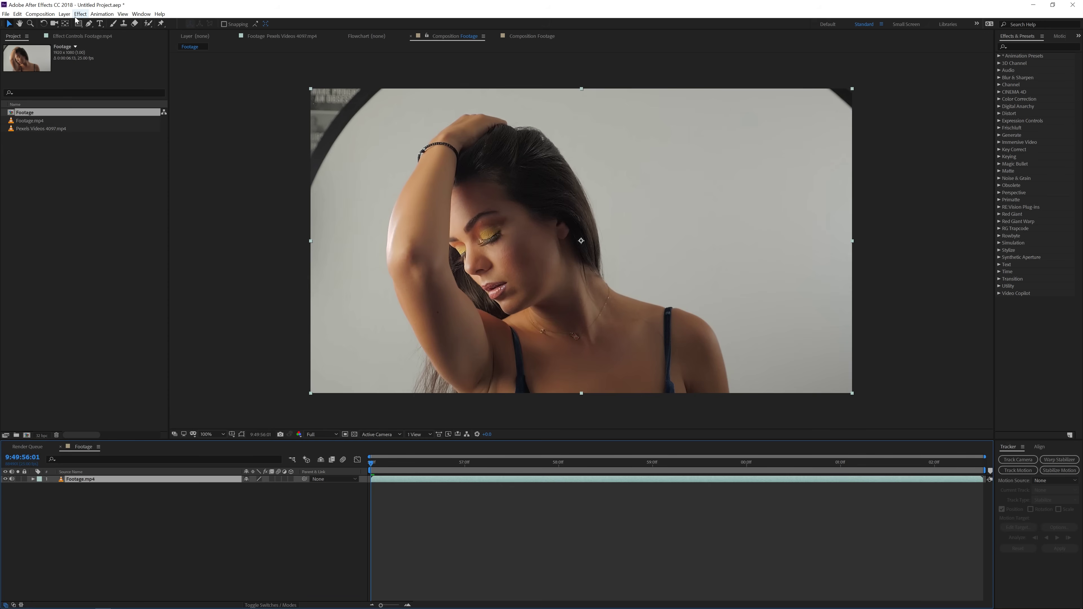
click(88, 24)
key(comma)
key(comma)
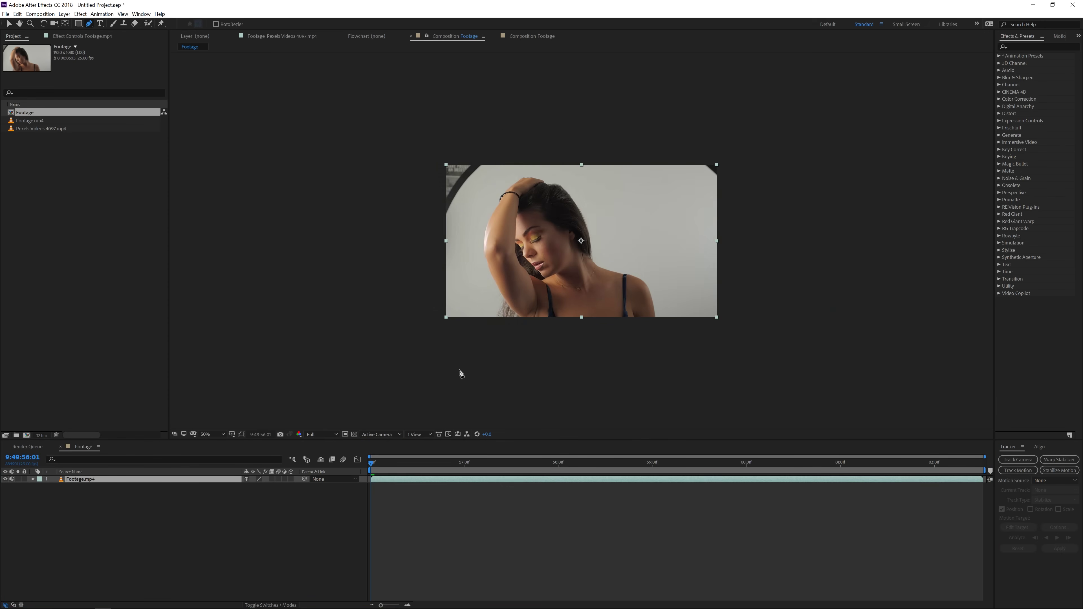
Step: Draw a closed mask around the woman, from below the frame up over her head
click(481, 373)
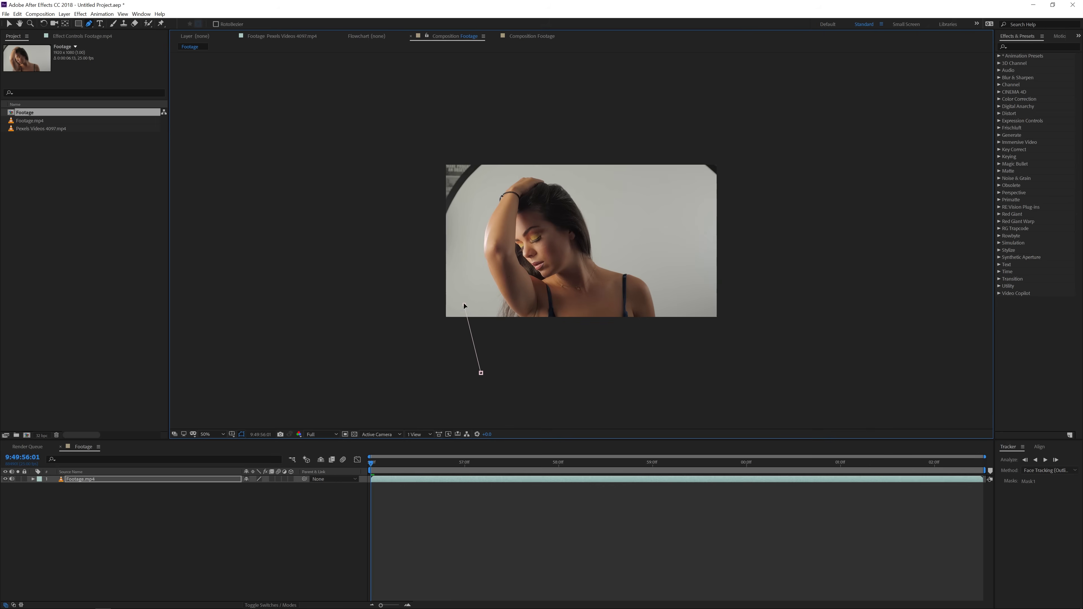
click(457, 231)
click(492, 177)
click(530, 151)
click(632, 152)
click(653, 216)
click(677, 296)
click(678, 353)
click(665, 389)
click(481, 372)
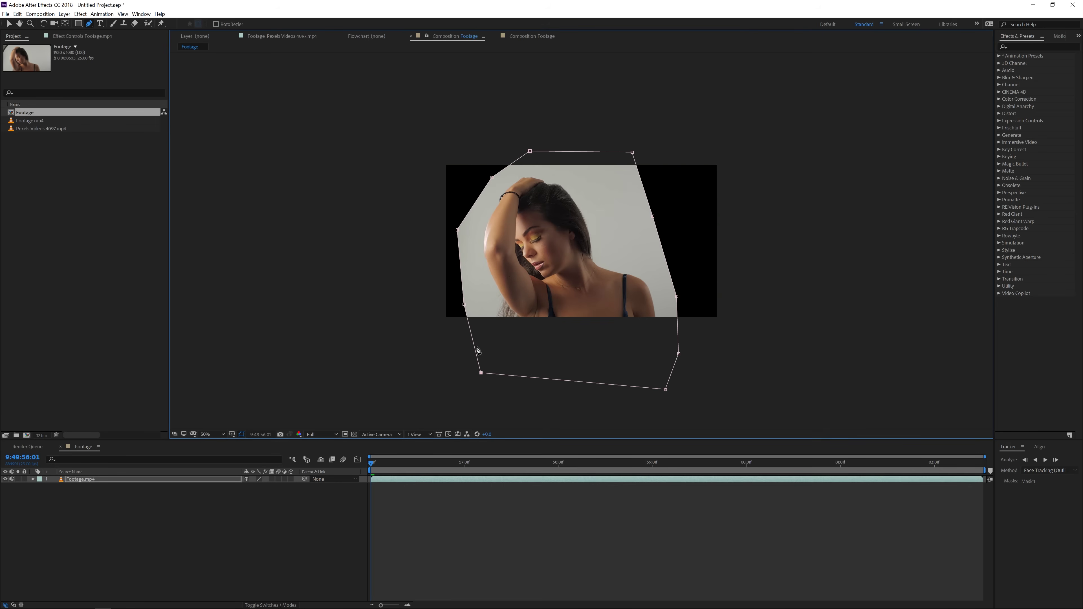
Step: Set the mask feather to 250 pixels
key(f)
click(262, 494)
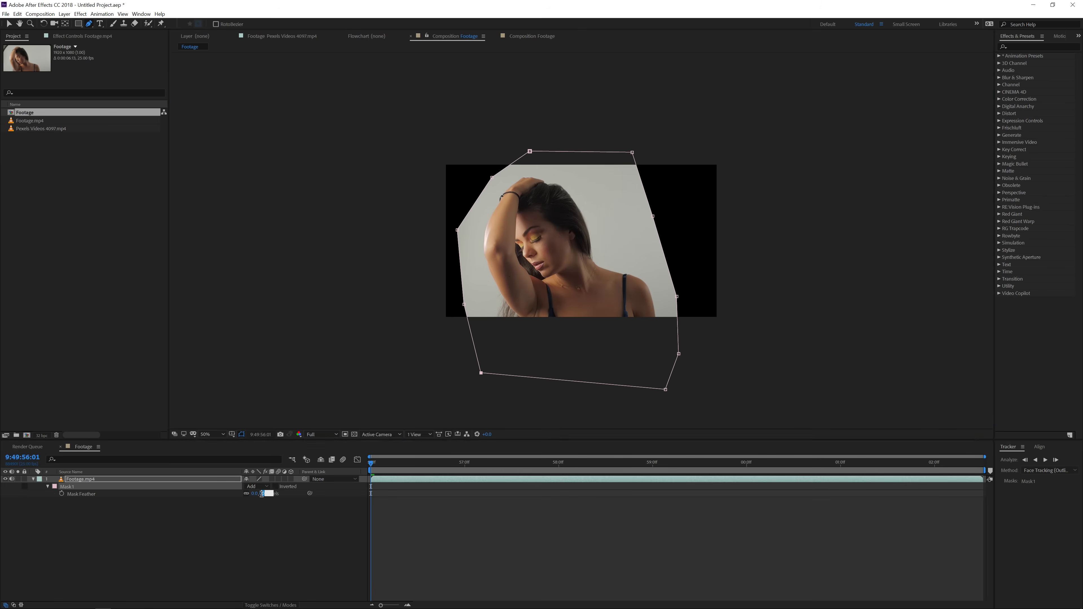
text(250)
key(Return)
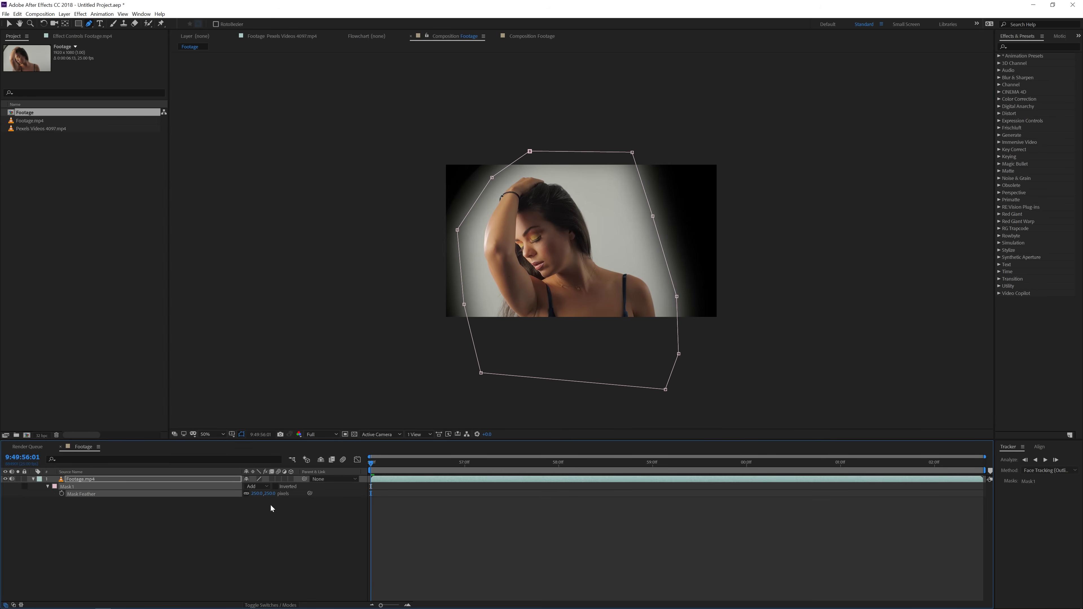
click(275, 516)
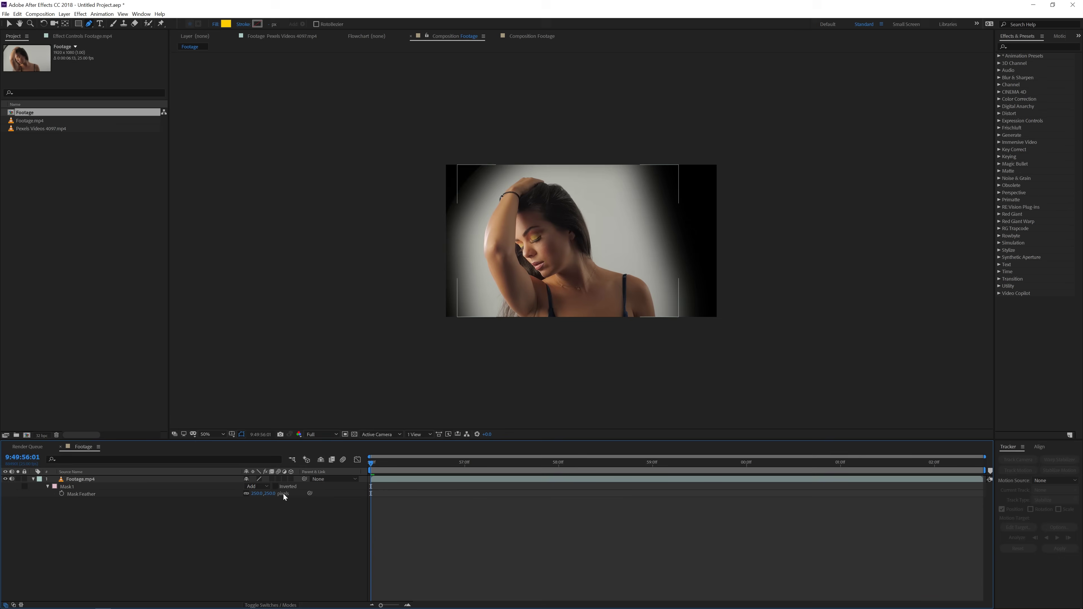
Step: Add a solid sampled from the pale grey background and place it below the portrait layer
right_click(222, 524)
mouse_move(278, 445)
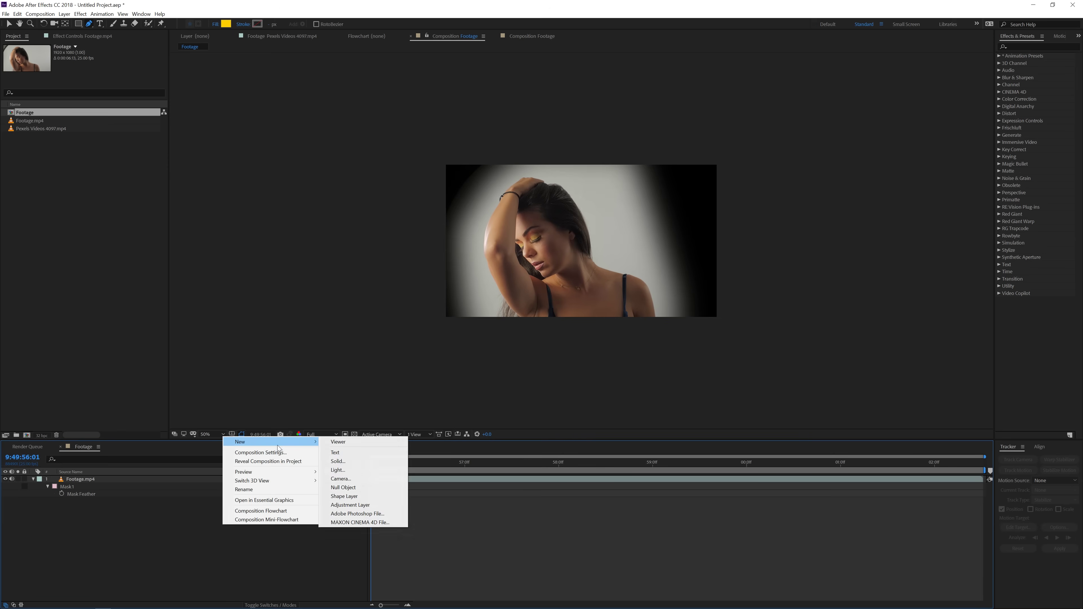
click(347, 462)
click(353, 549)
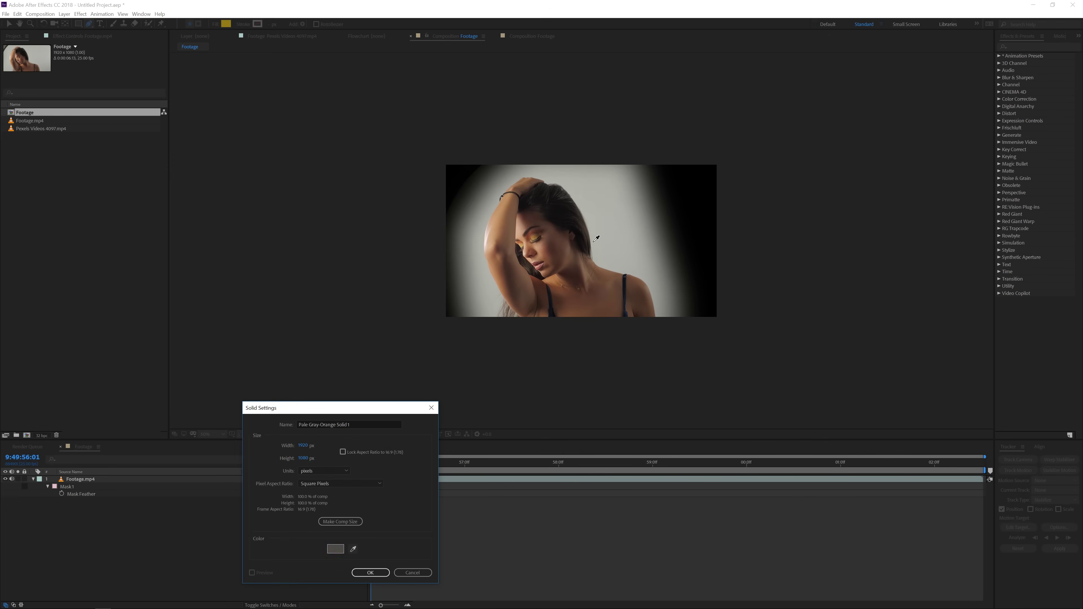
click(609, 244)
click(370, 572)
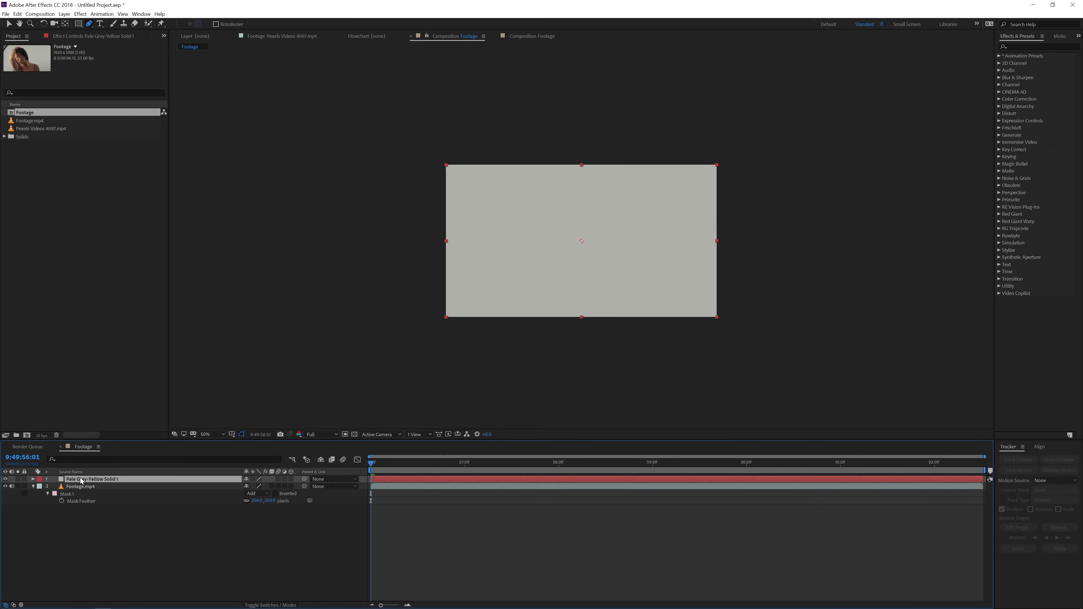
drag(80, 482, 84, 517)
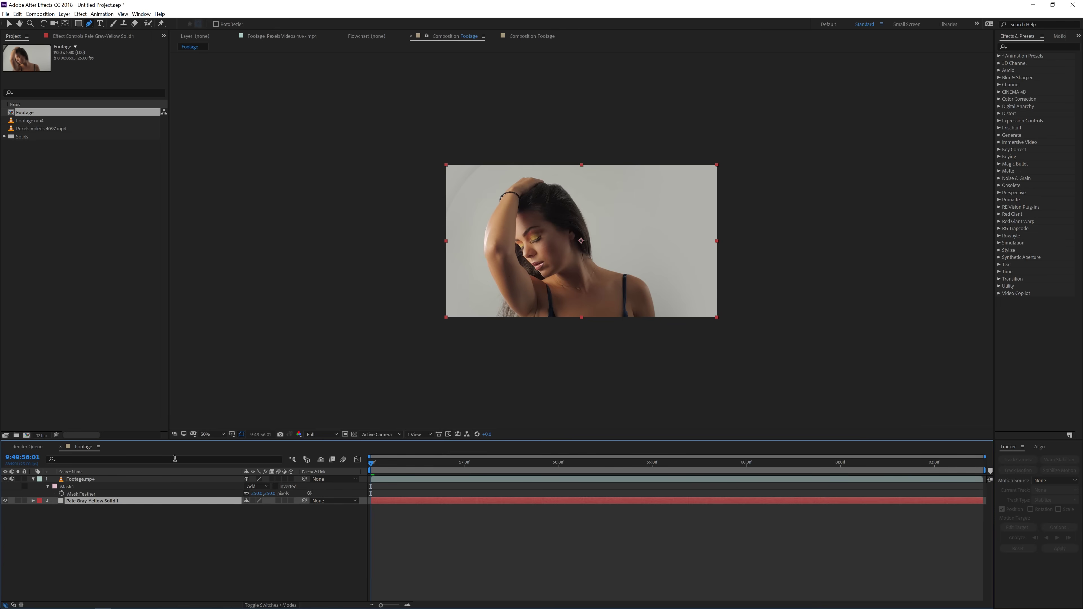
key(slash)
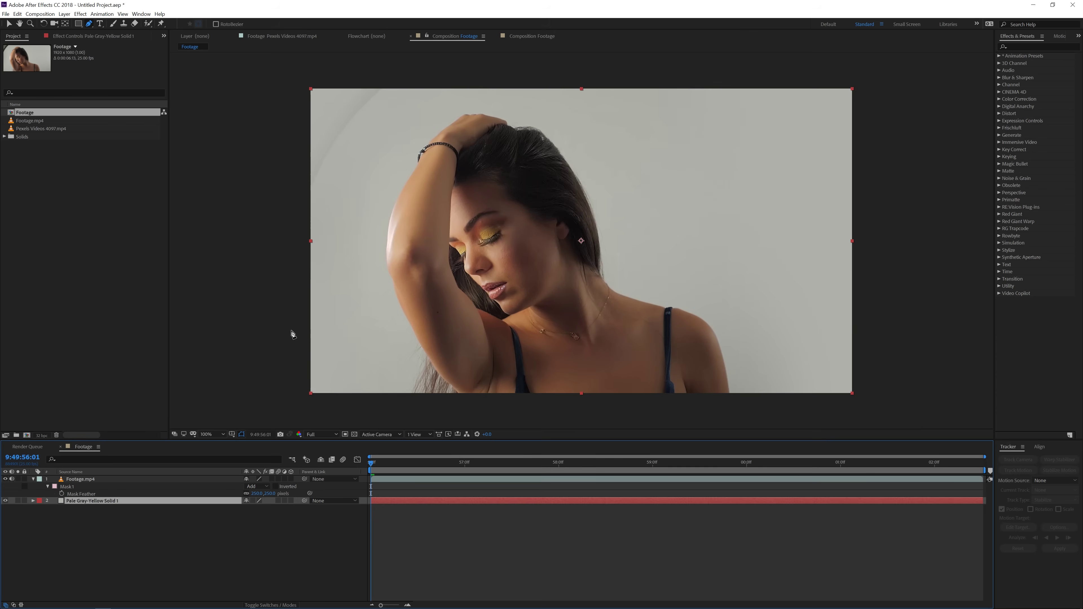
Step: Adjust the portrait mask by replacing its upper-left point with a new one
click(93, 480)
click(72, 487)
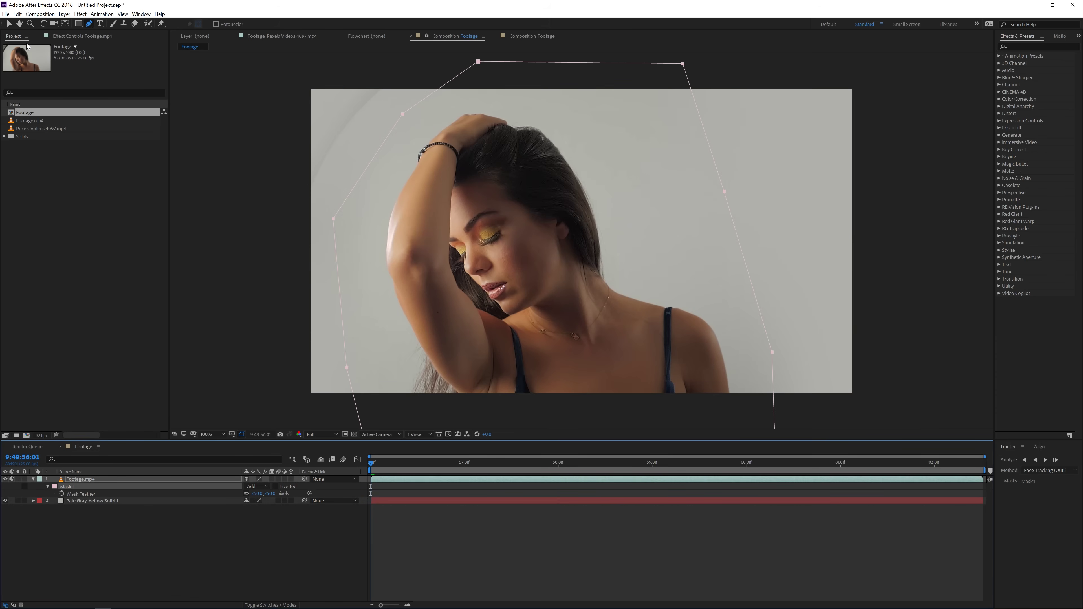
click(8, 23)
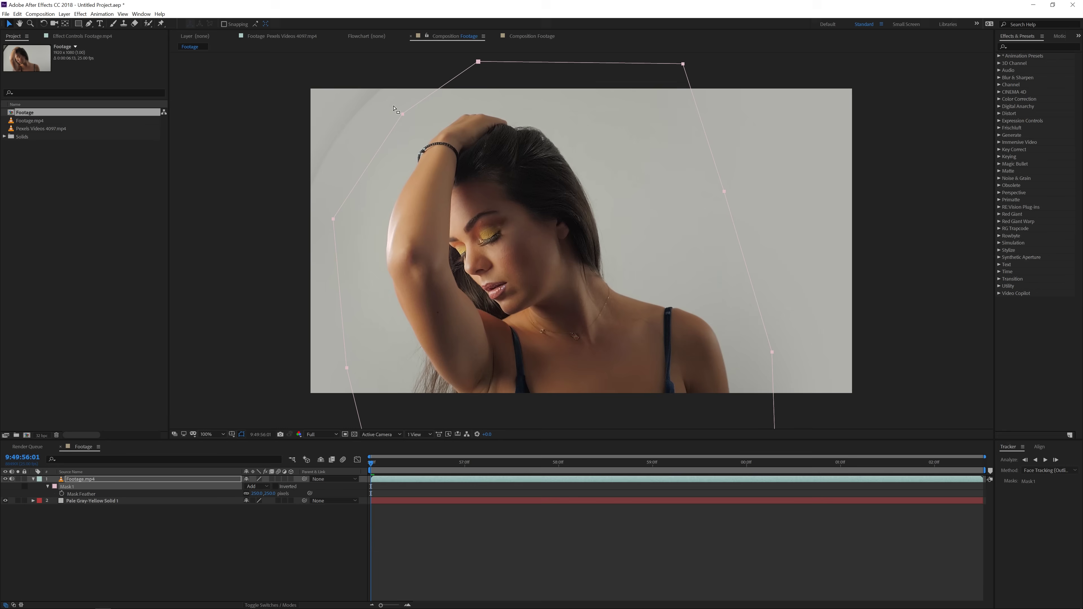
click(402, 115)
key(Delete)
click(417, 121)
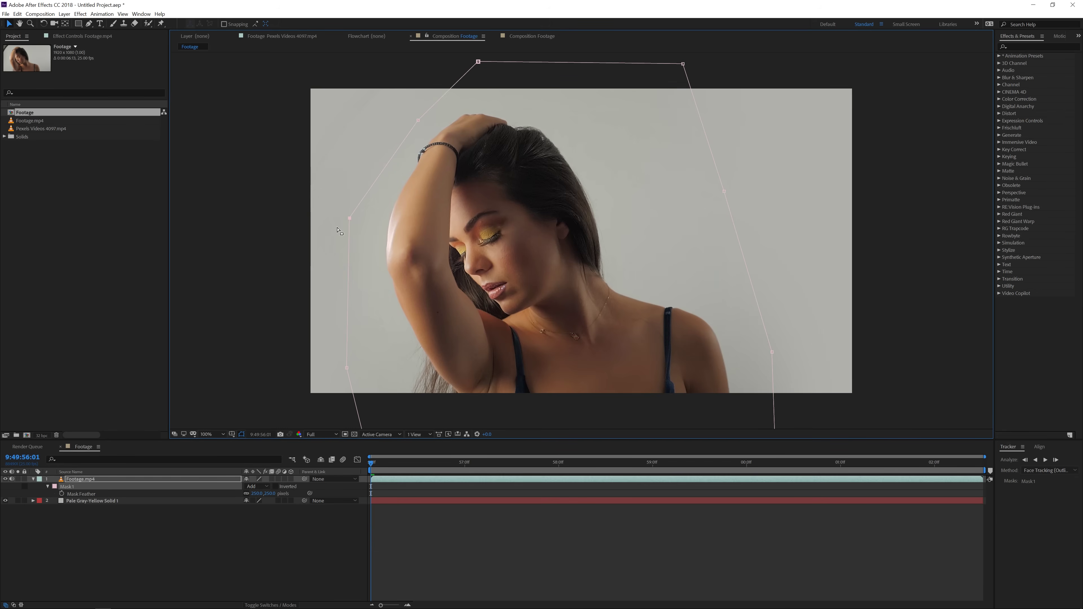
click(95, 482)
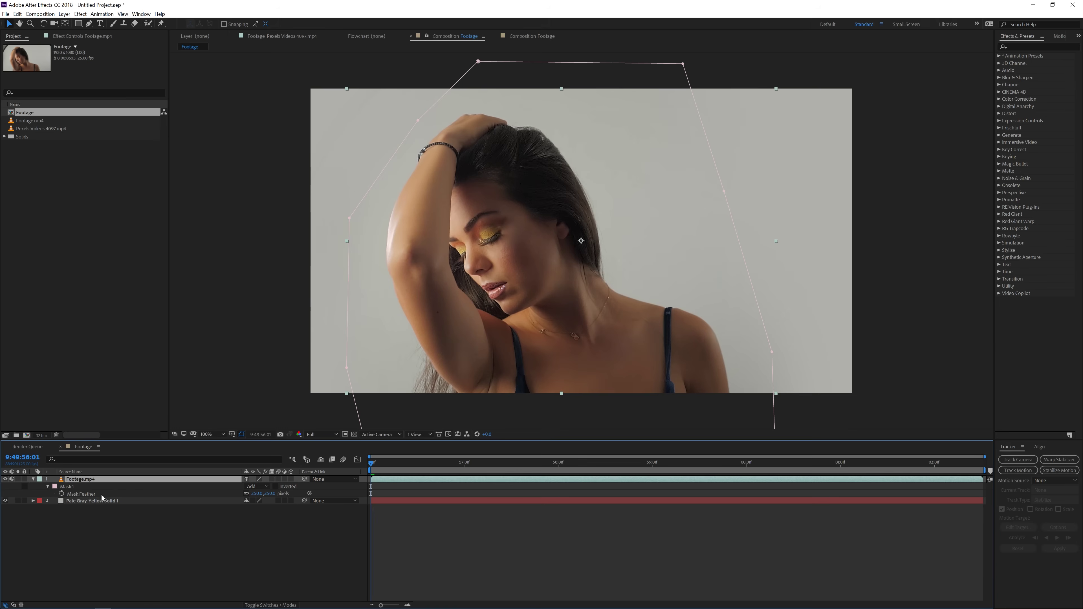
Step: Add a new adjustment layer named Adj
right_click(128, 555)
mouse_move(166, 473)
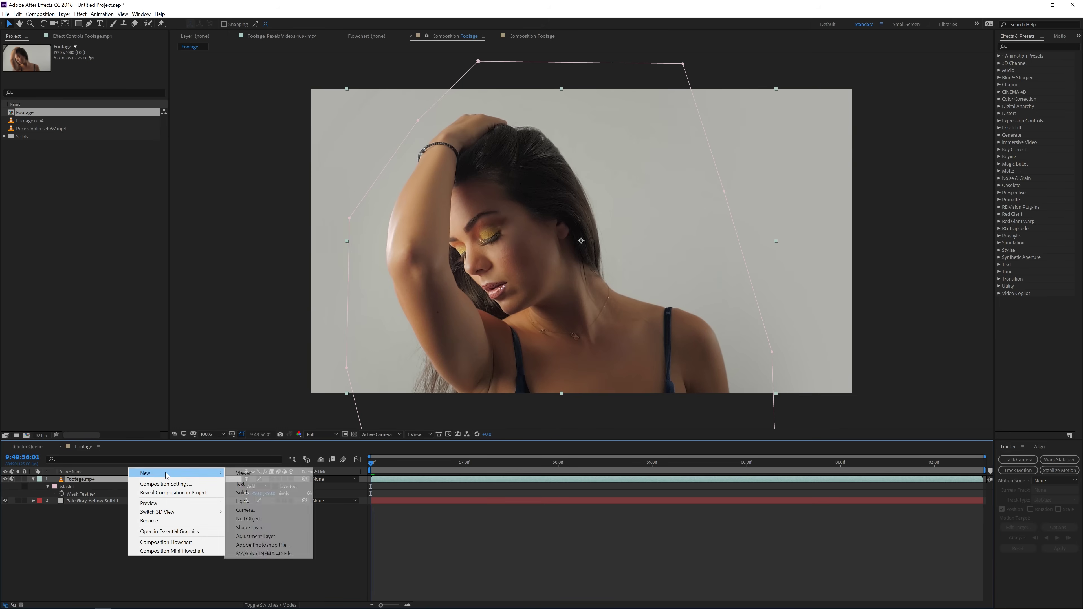
click(270, 537)
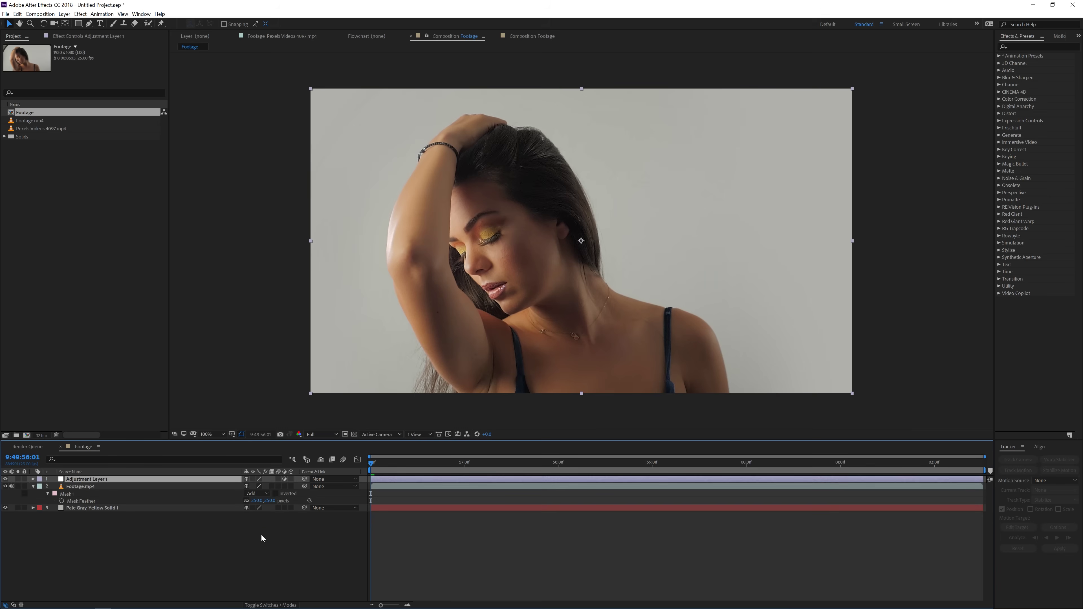
key(Return)
text(Adj)
key(Return)
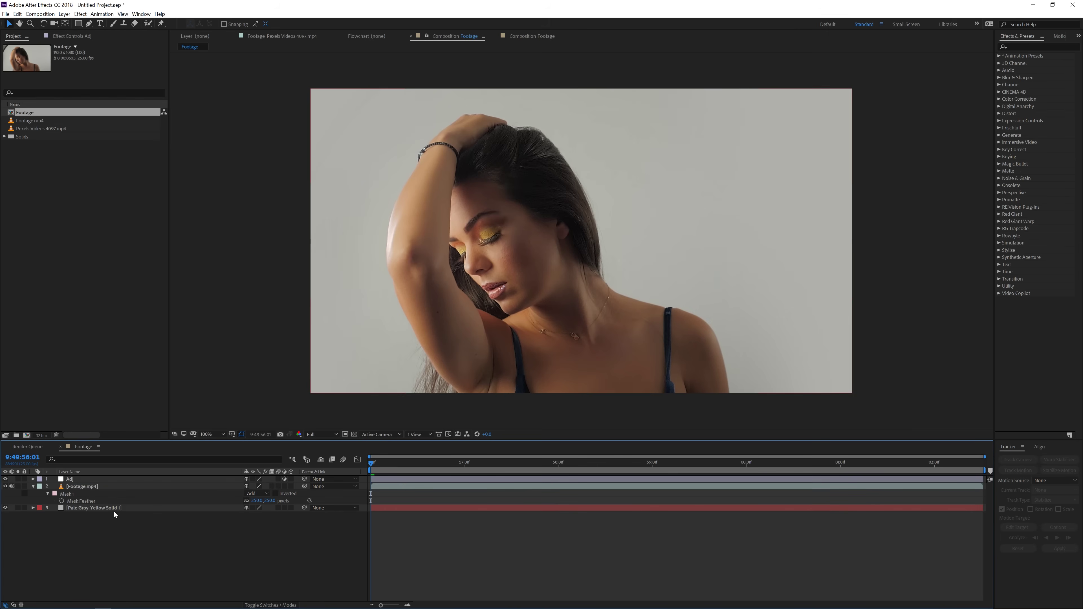
Step: Rename the solid layer BG, collapse the mask properties, and select only Adj
click(113, 510)
key(Return)
text(BG)
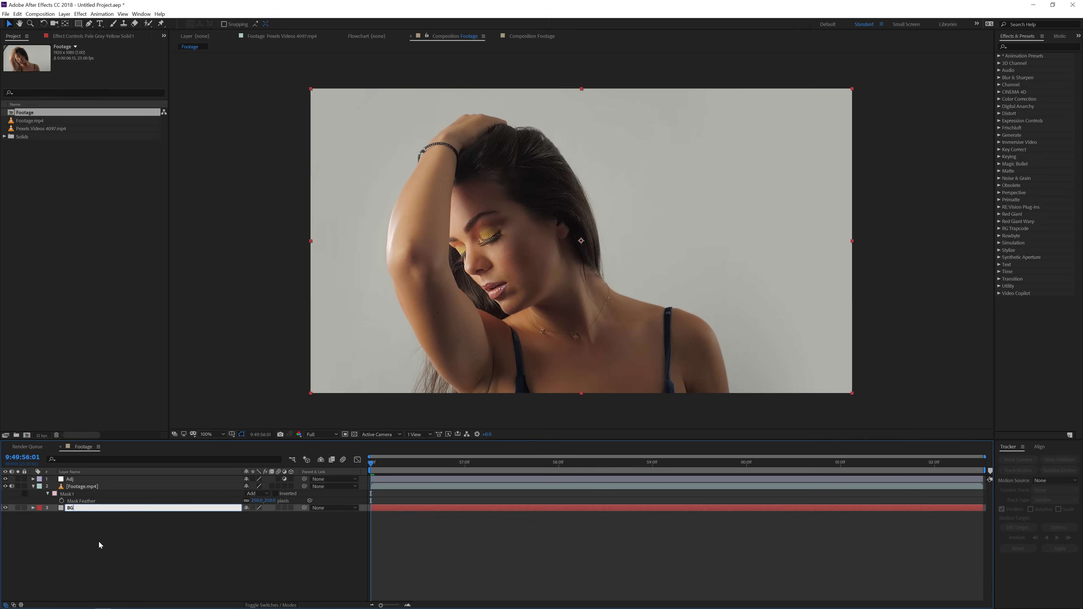
key(Return)
key(ctrl+a)
click(33, 486)
click(56, 510)
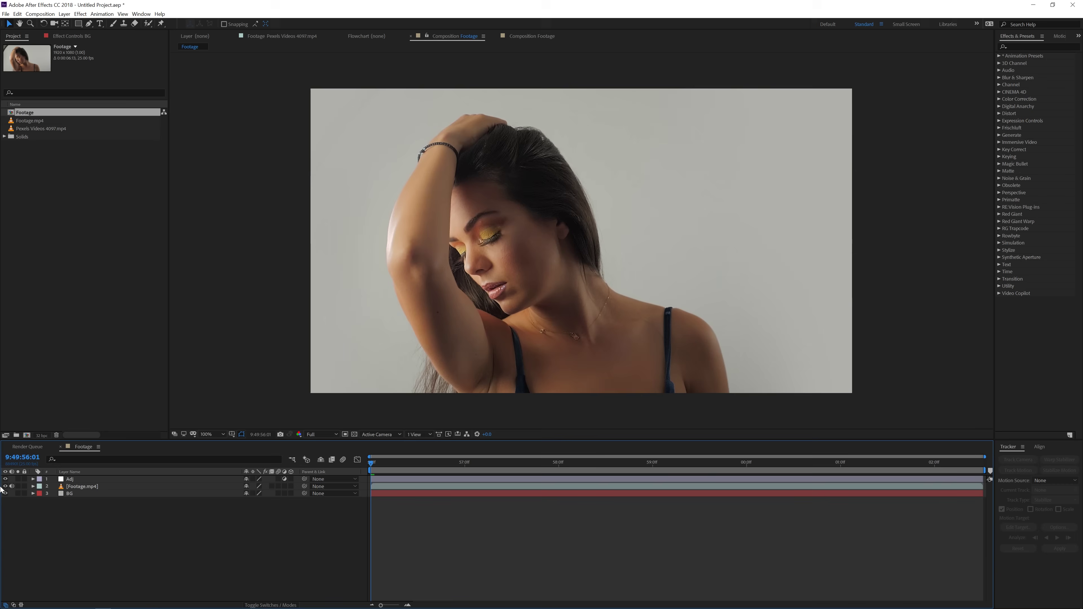
click(83, 481)
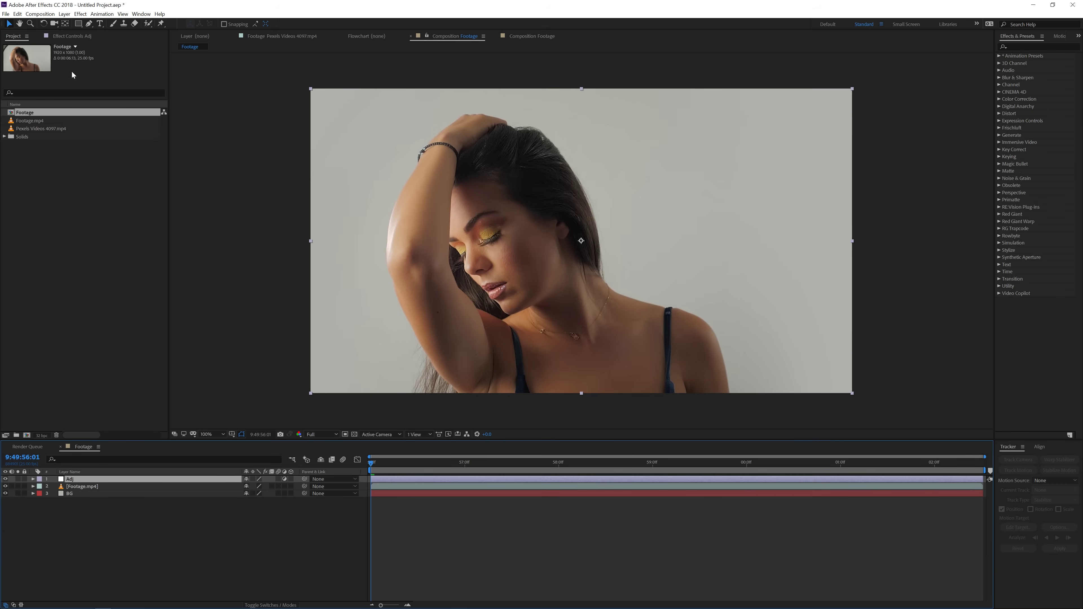
click(80, 14)
Step: Apply Levels to Adj with Input Black 0.0314, Input White 0.9961 and brighter midtone gamma
mouse_move(119, 95)
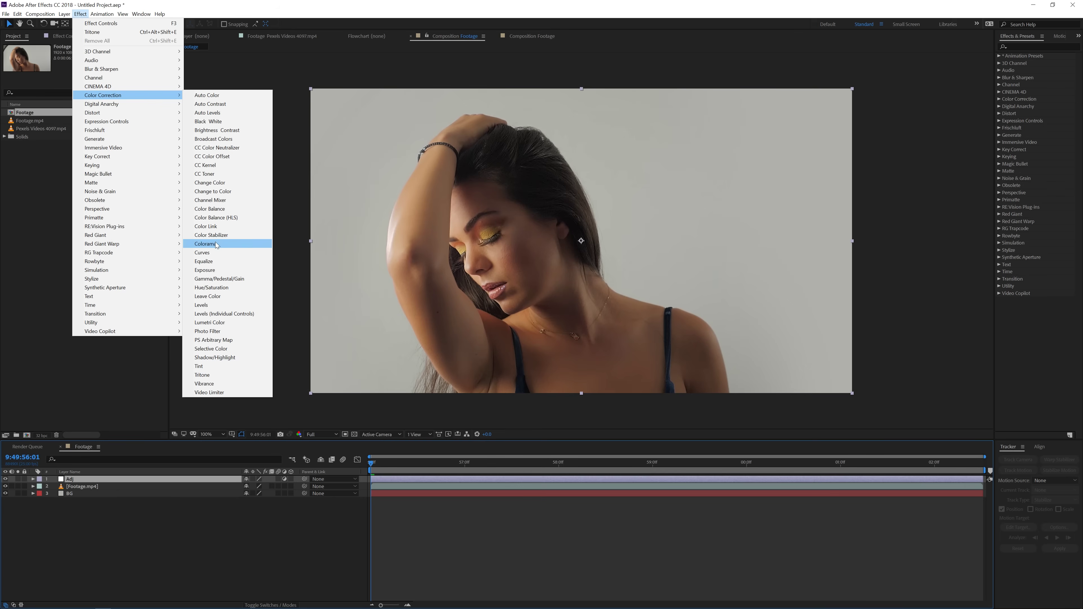
click(215, 305)
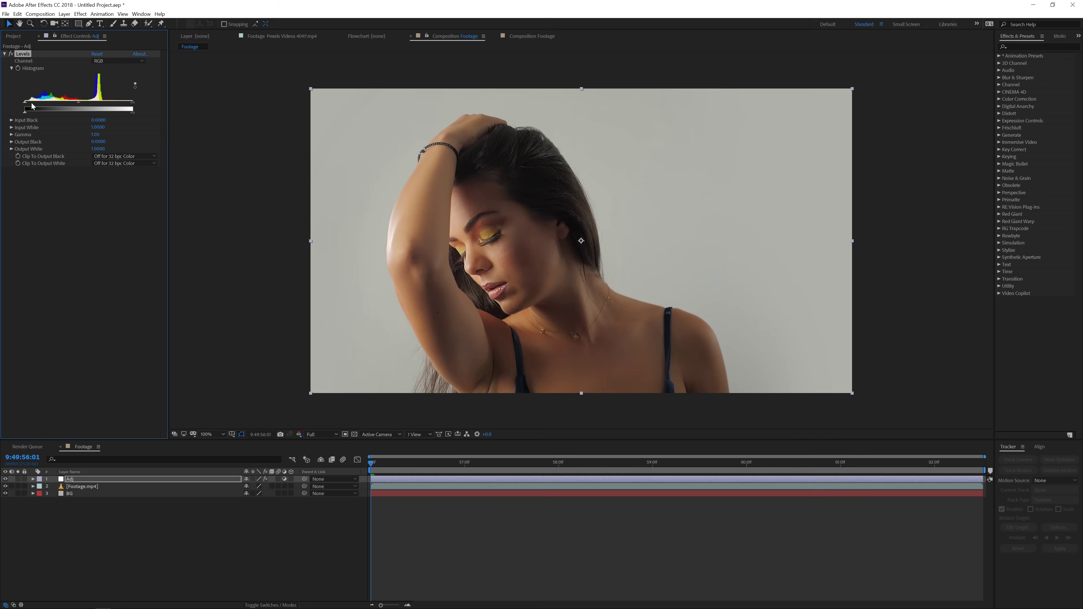
drag(25, 103, 30, 102)
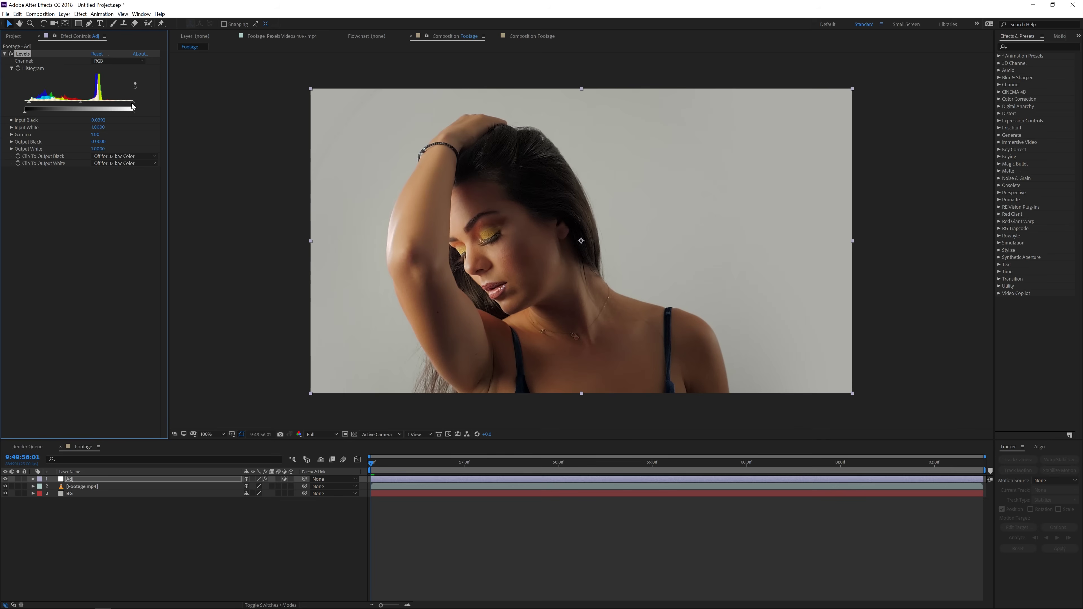
drag(133, 102, 101, 108)
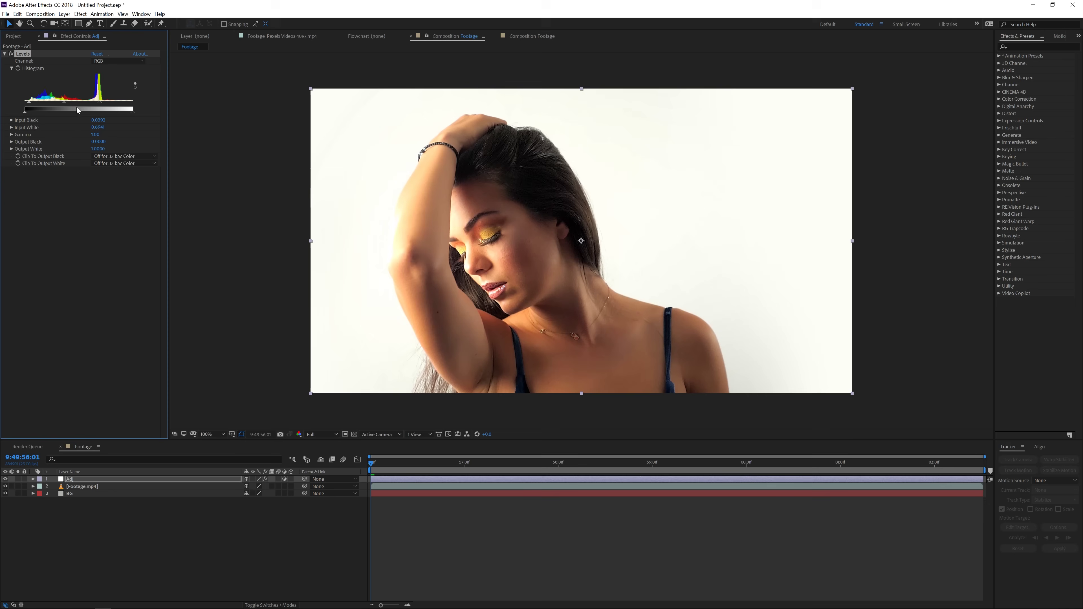
drag(64, 103, 61, 104)
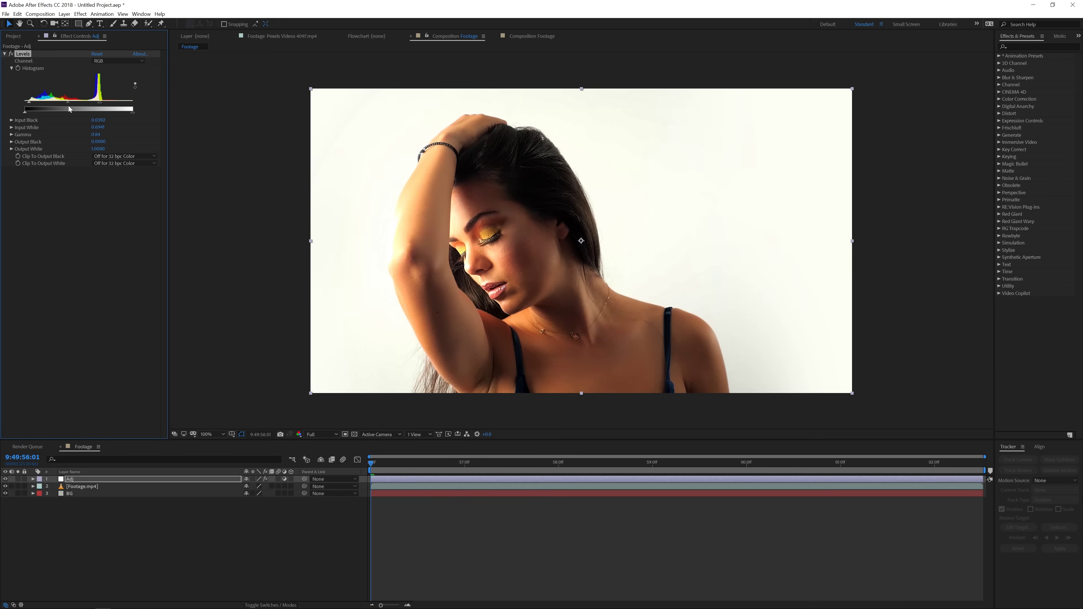
Step: Add Hue/Saturation with Master Hue -5° and Saturation -23, then set Levels gamma to 0.92
click(79, 17)
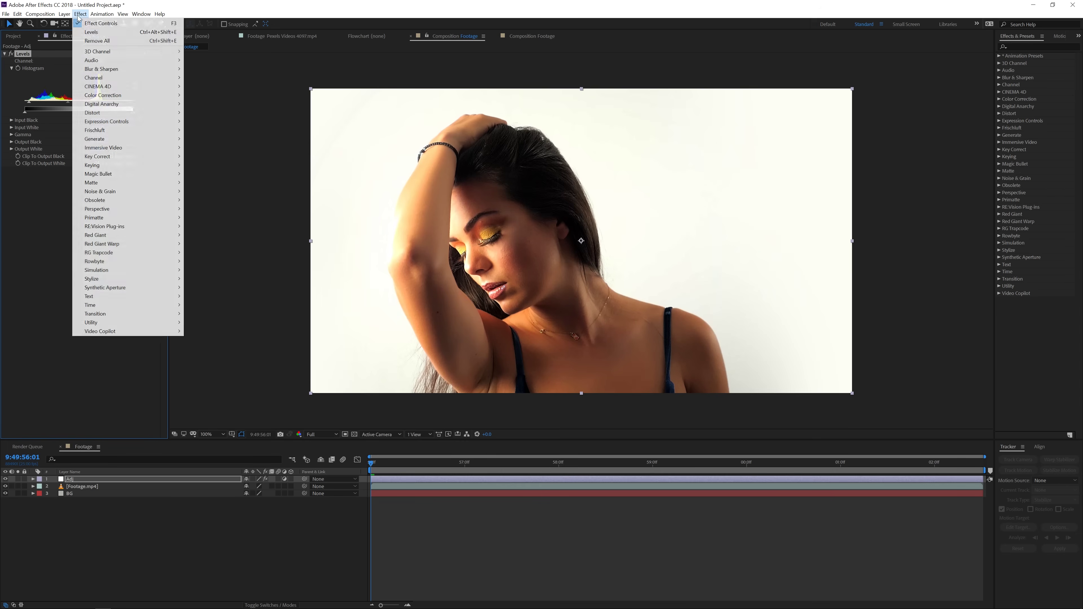
mouse_move(136, 95)
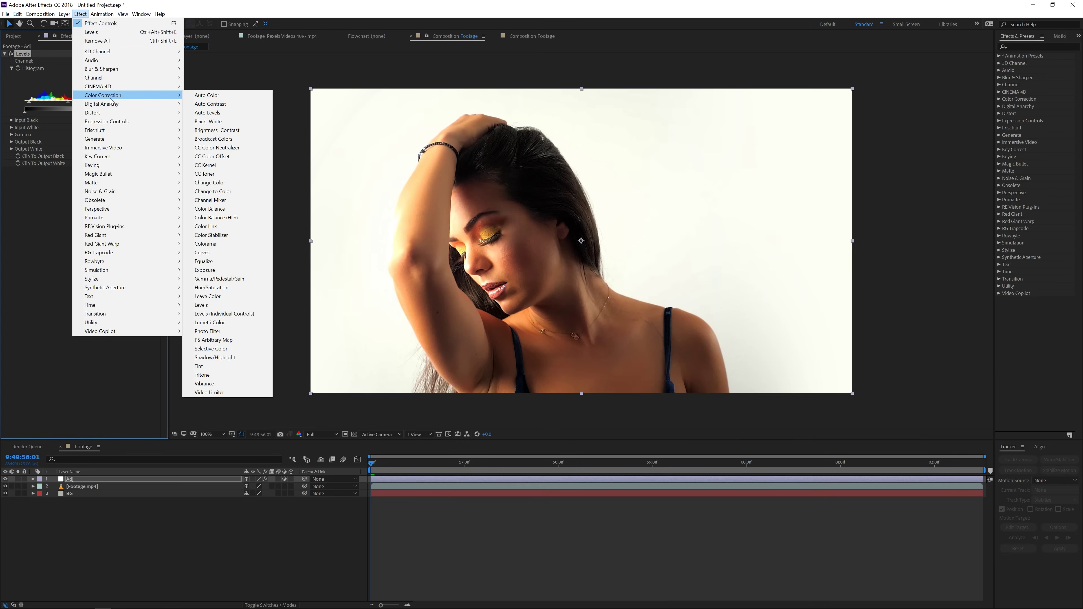
click(210, 288)
drag(99, 211, 97, 211)
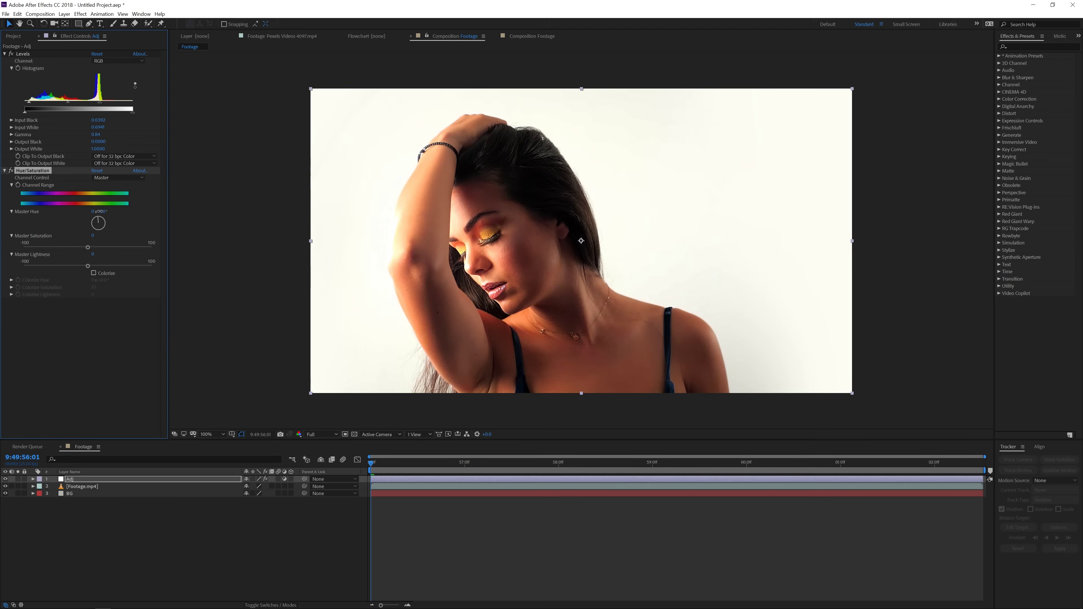
drag(82, 248, 74, 250)
drag(68, 103, 74, 102)
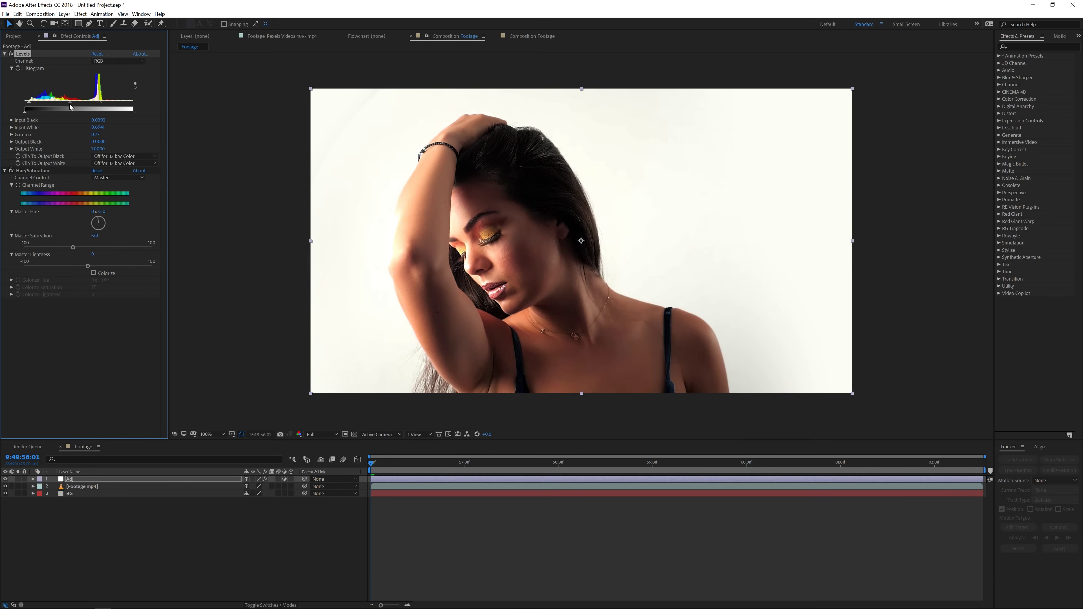
drag(69, 103, 66, 103)
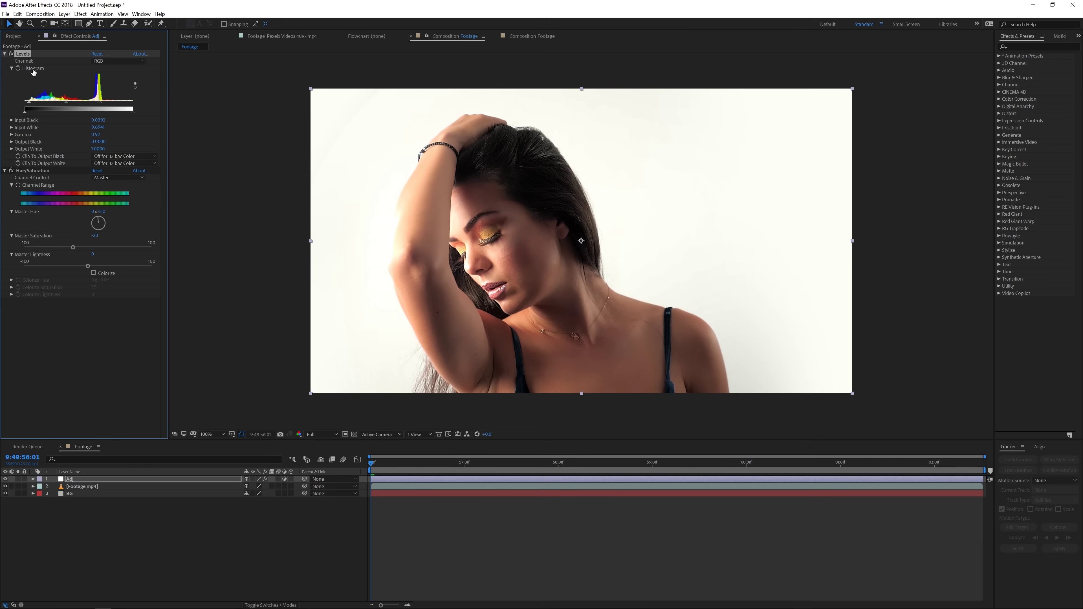
Step: Add Pexels Videos 4097.mp4 to the comp and pre-compose Adj, Footage.mp4 and BG as 'Footage'
click(14, 39)
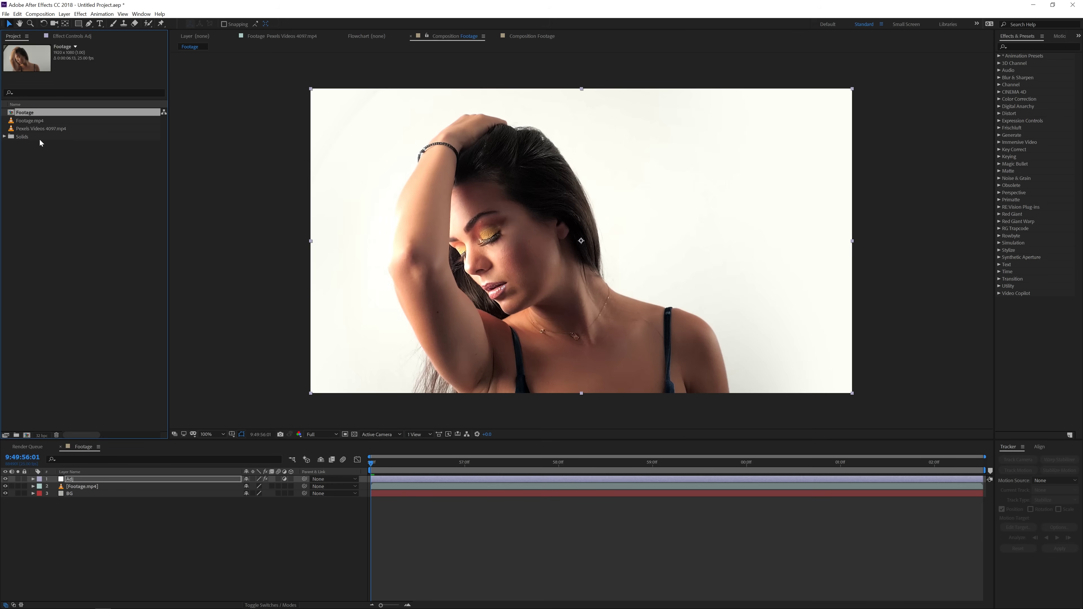
drag(29, 129, 72, 478)
click(74, 500)
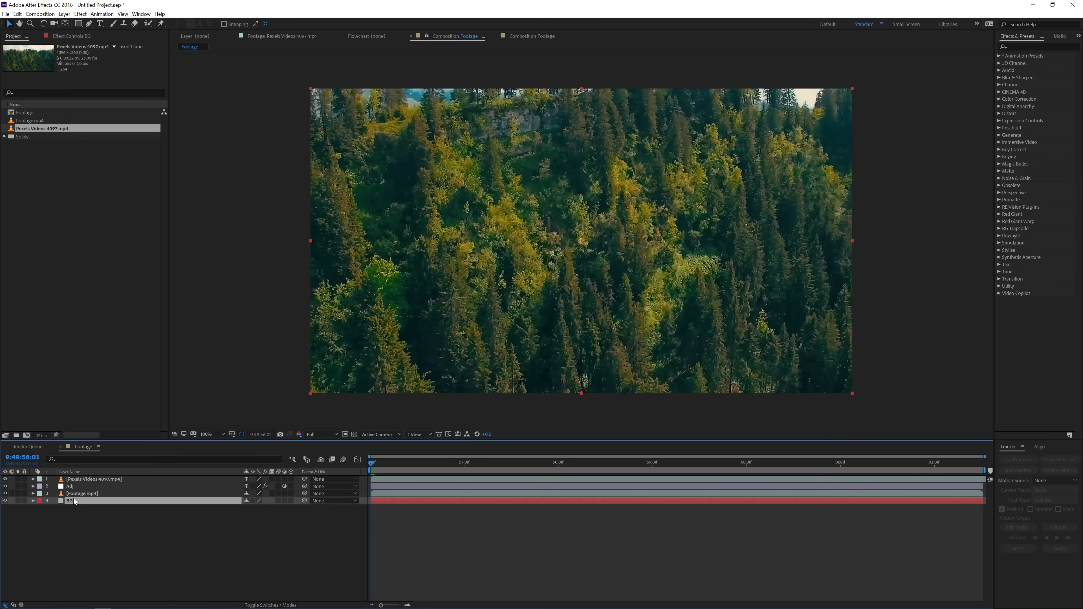
shift+click(75, 487)
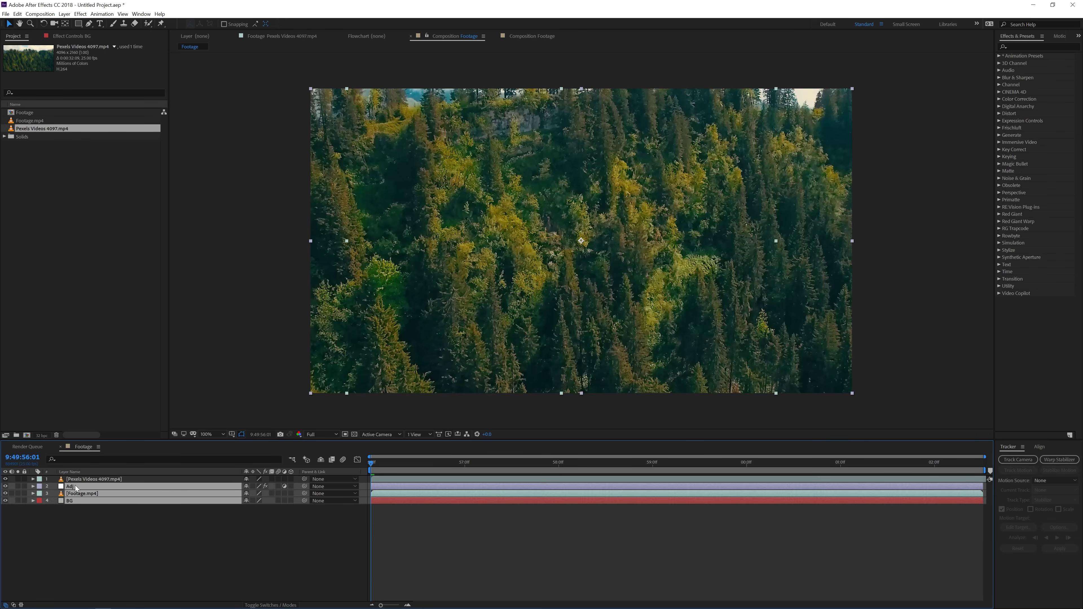
click(64, 13)
click(81, 283)
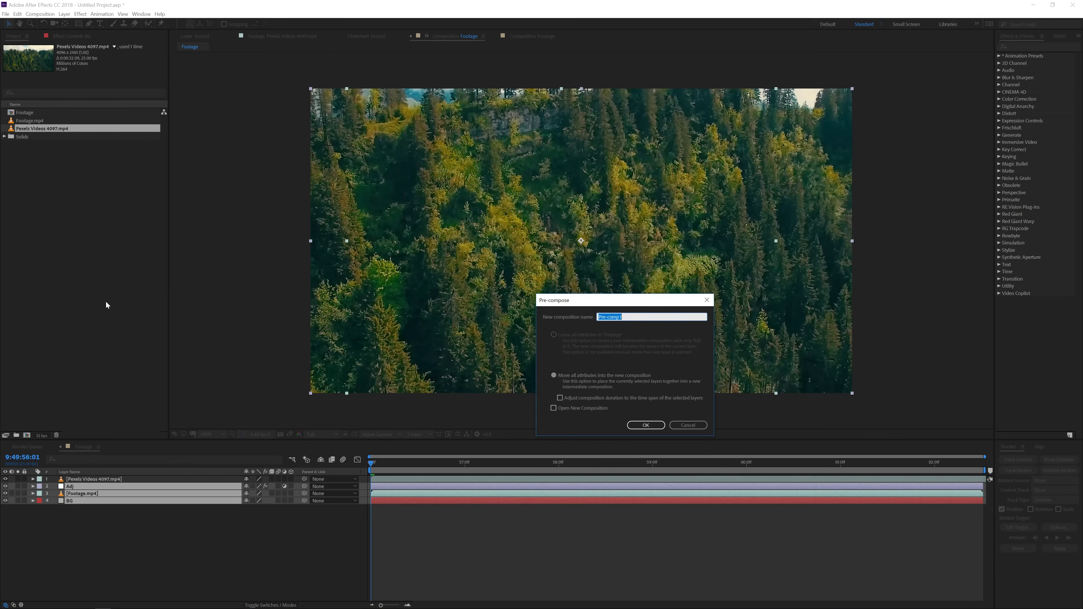
text(Footage)
click(645, 424)
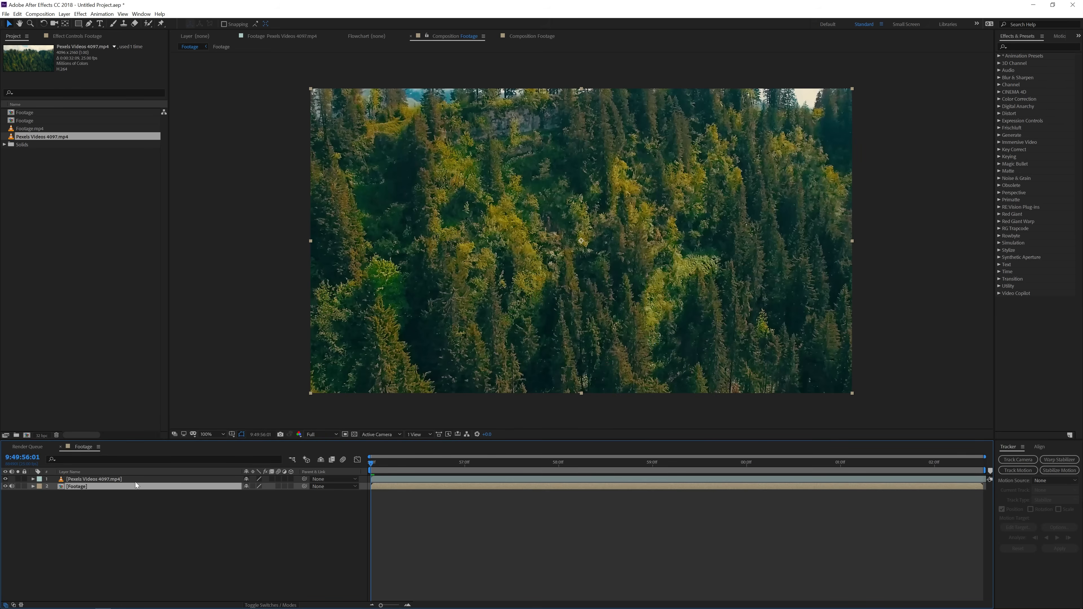
Step: Fit the forest video to the composition width and scale it up to fill the frame
click(93, 479)
right_click(387, 294)
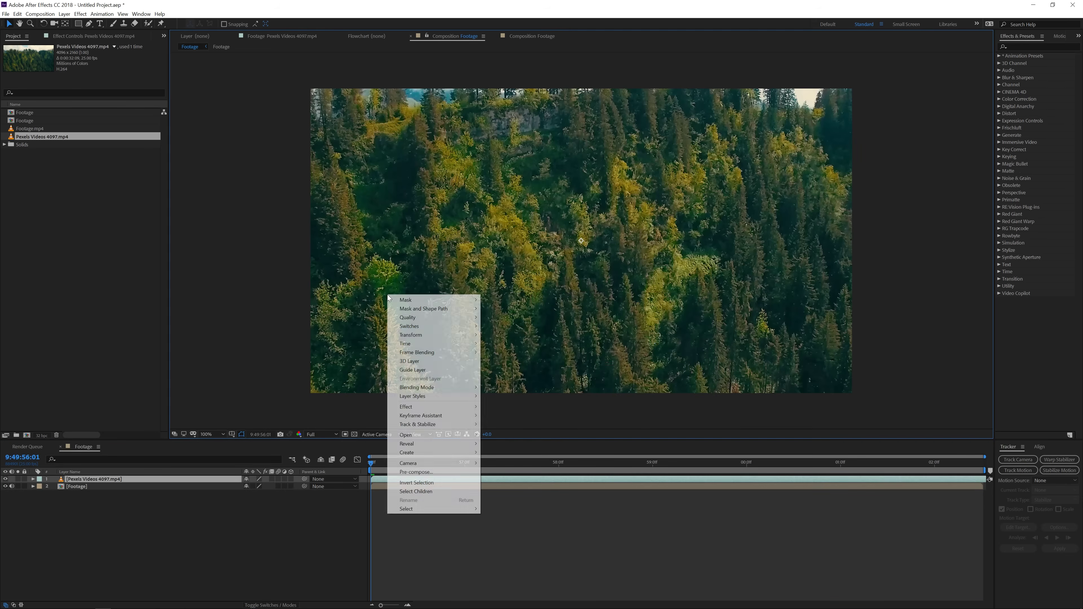
mouse_move(435, 337)
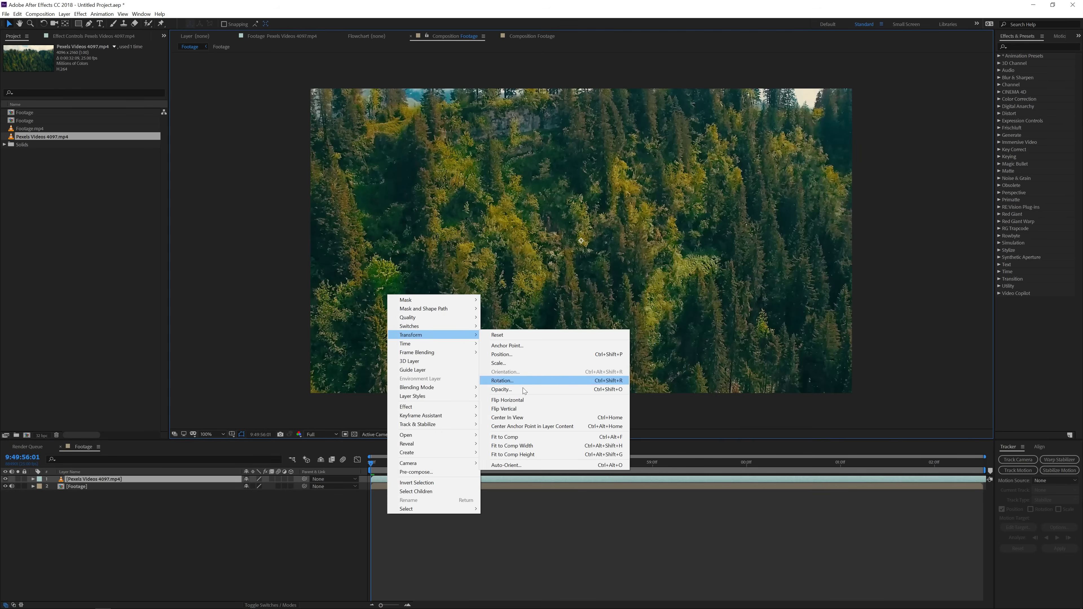
click(521, 448)
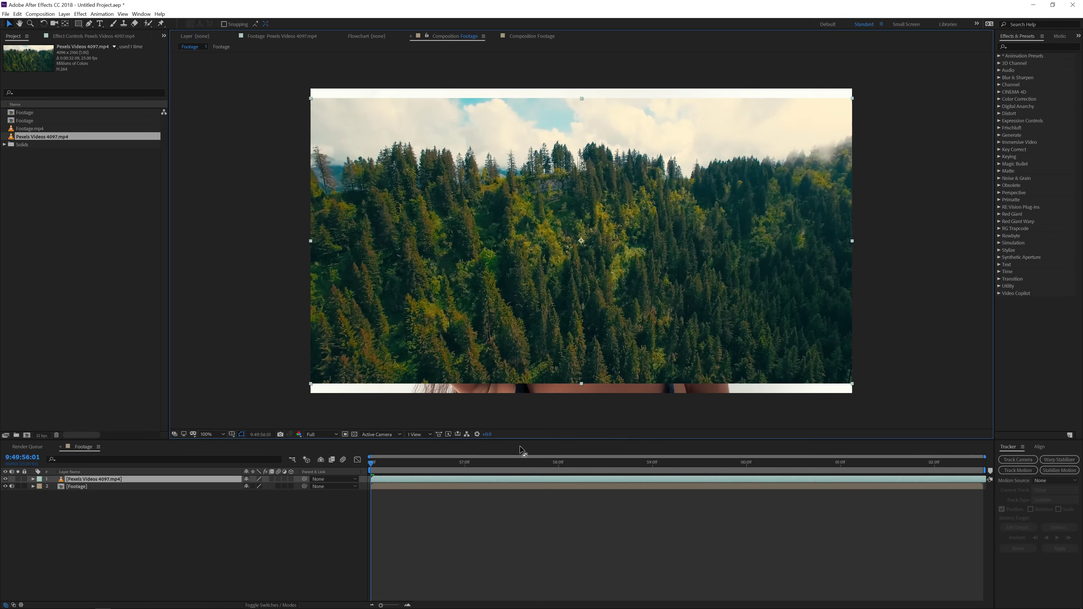
drag(310, 384, 290, 395)
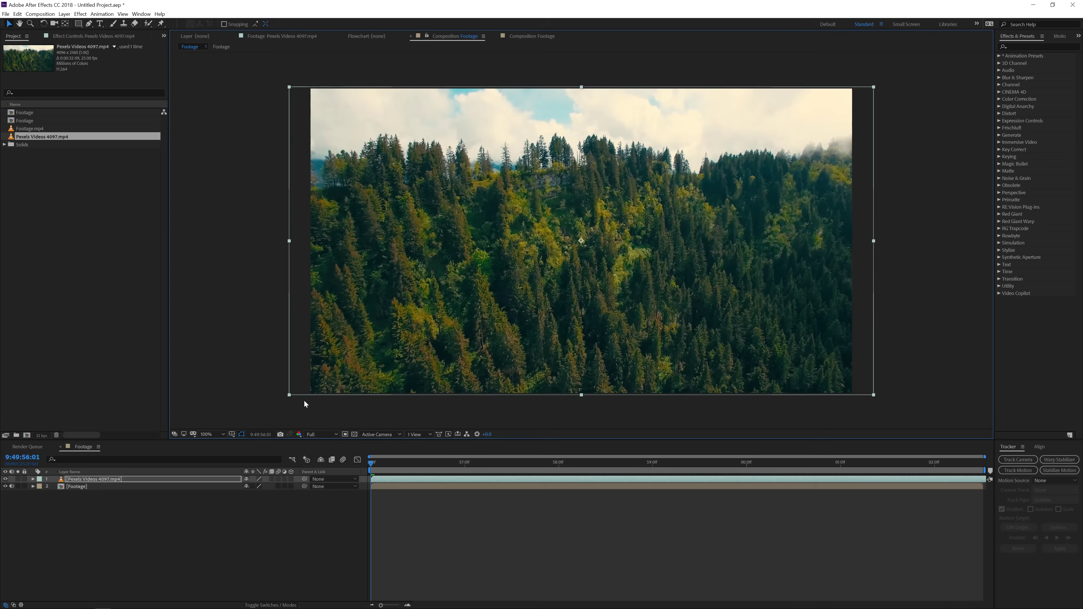
Step: Pre-compose the forest video layer into a new composition named 'Matte'
click(121, 480)
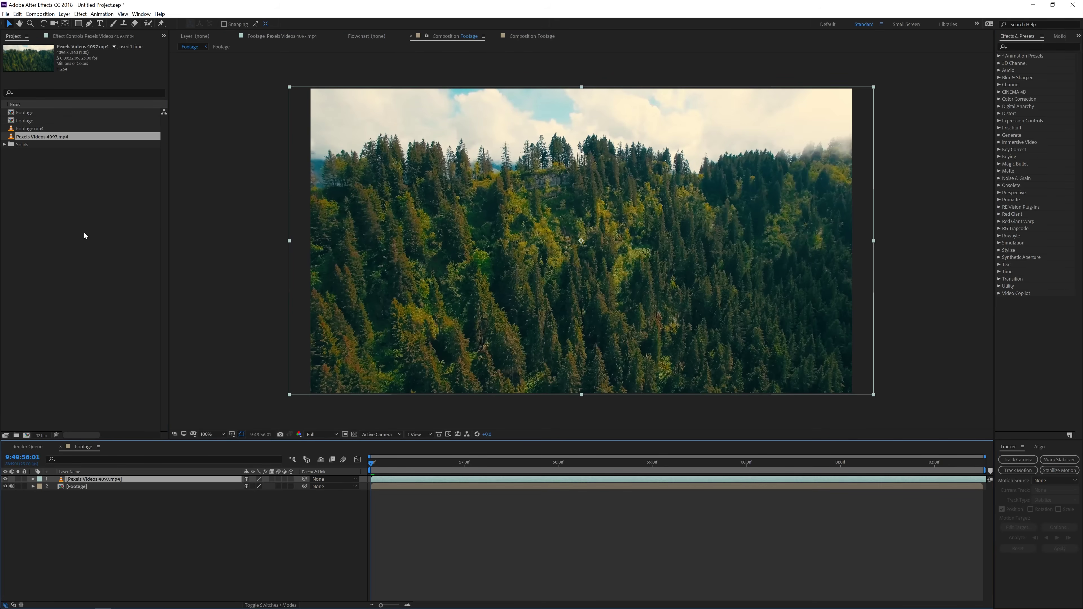
click(64, 14)
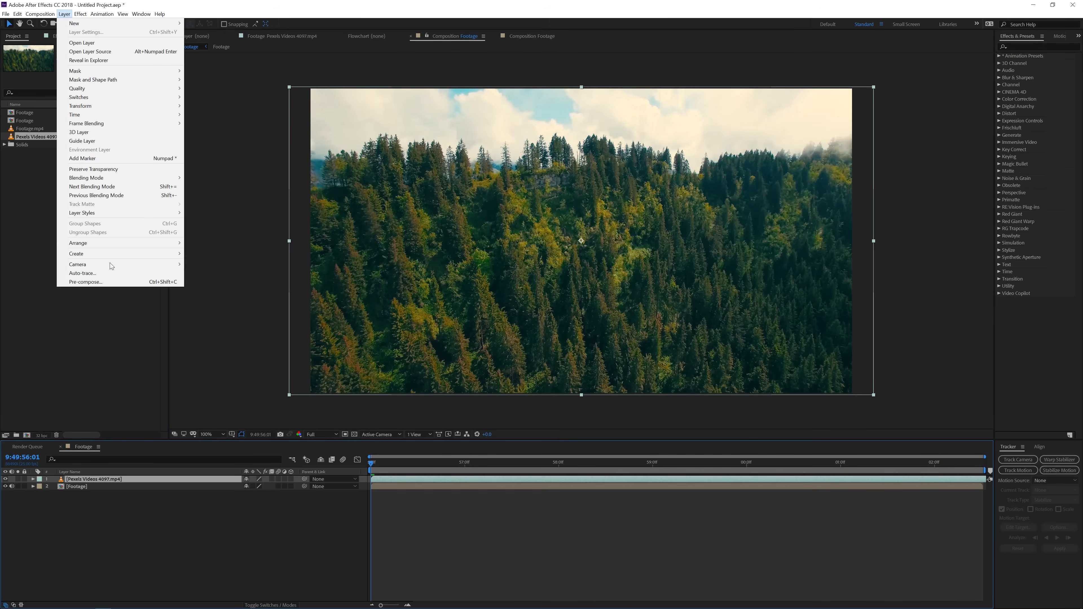
click(95, 278)
text(Matte)
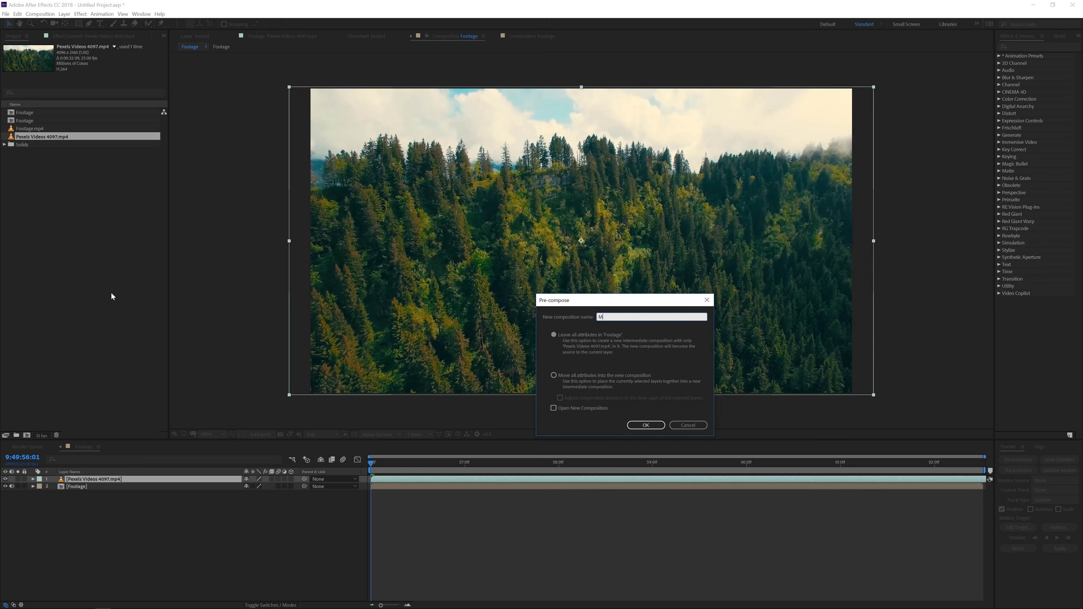
click(645, 425)
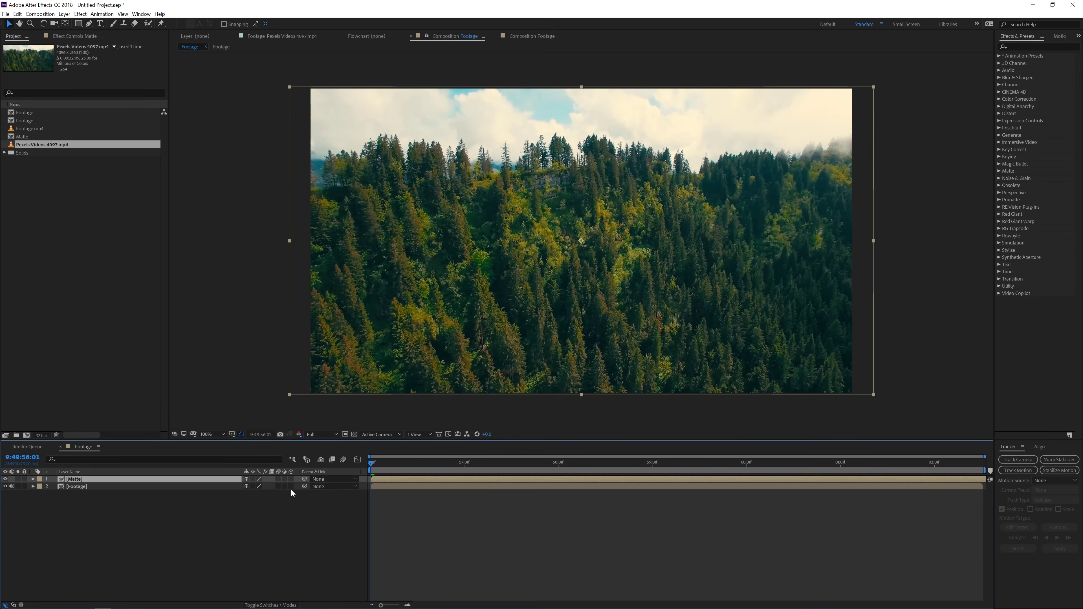
click(270, 605)
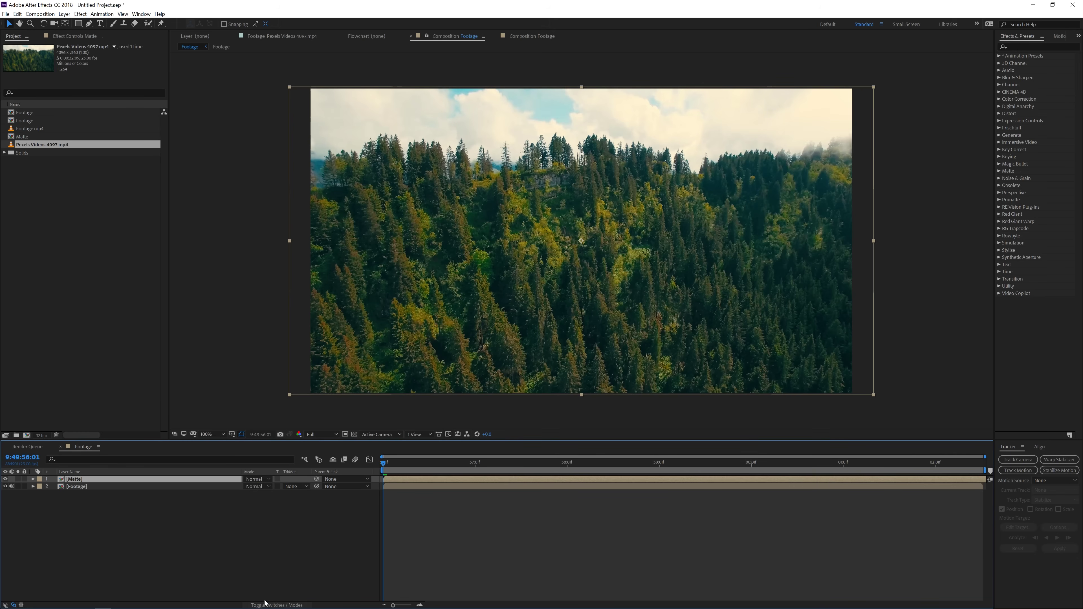
click(249, 479)
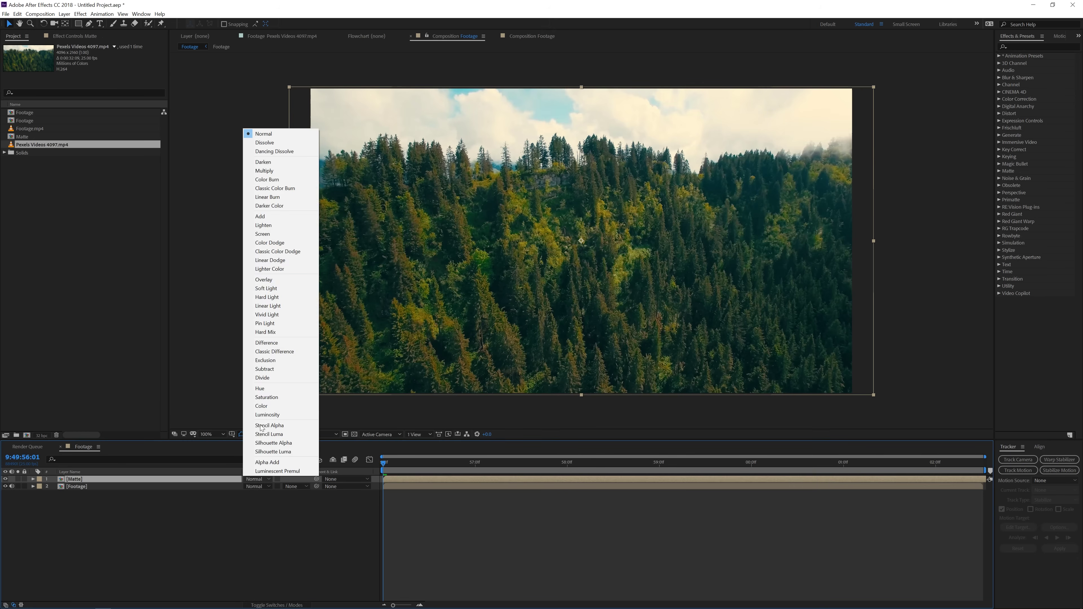
click(266, 234)
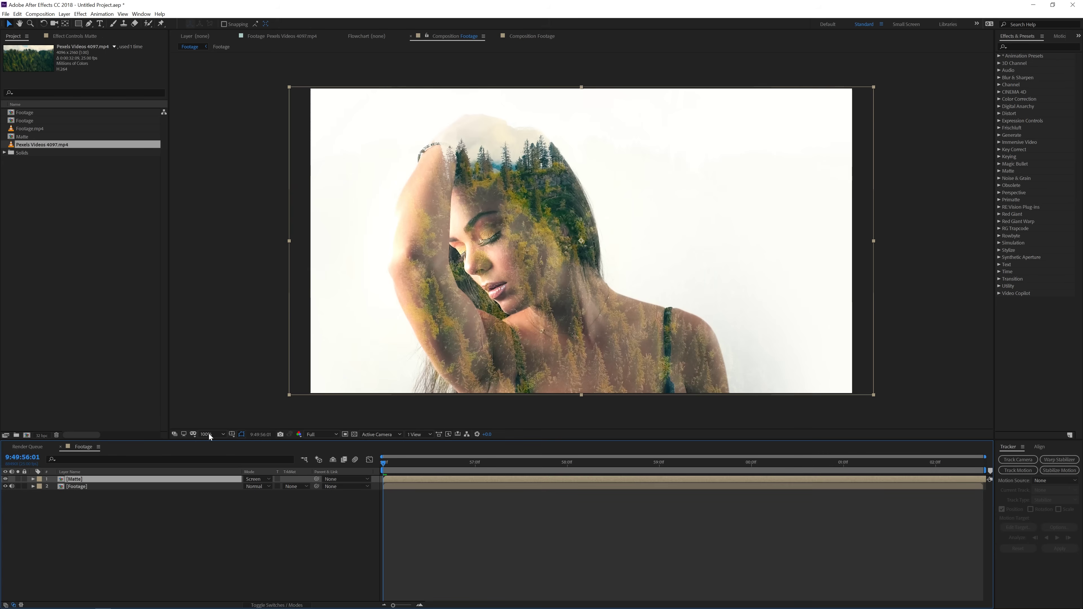
click(78, 24)
drag(244, 256, 875, 452)
click(258, 493)
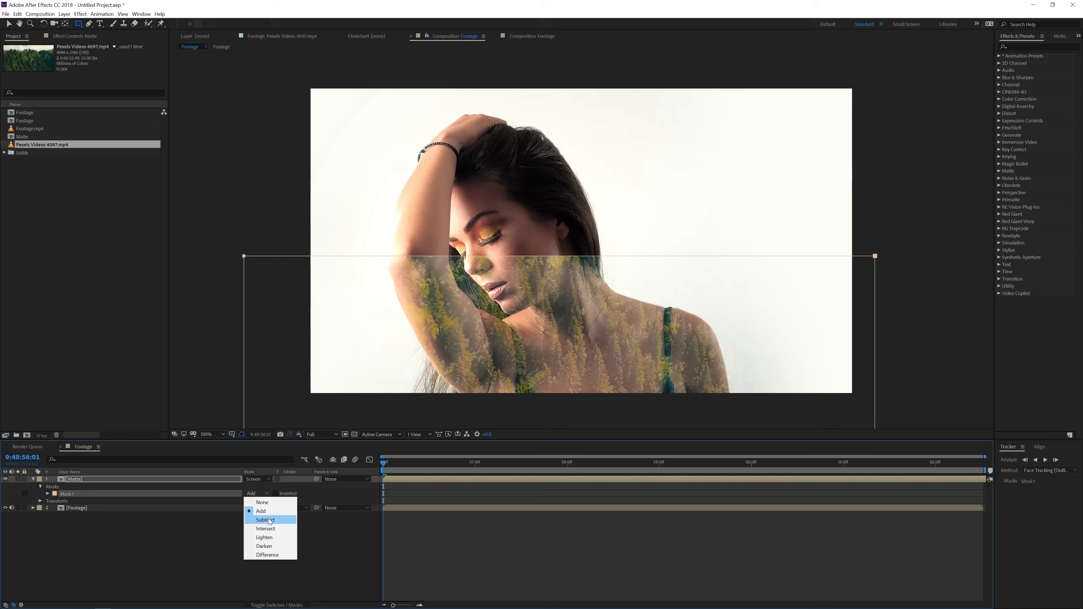
click(265, 520)
key(f)
drag(262, 493, 503, 489)
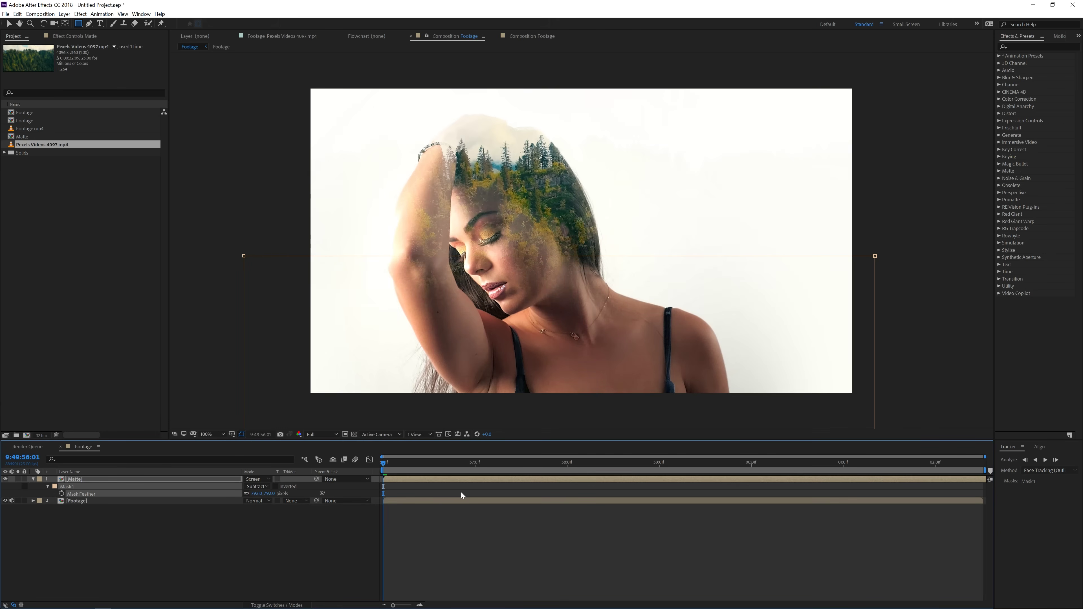
click(273, 494)
text(500)
key(Return)
key(v)
click(810, 298)
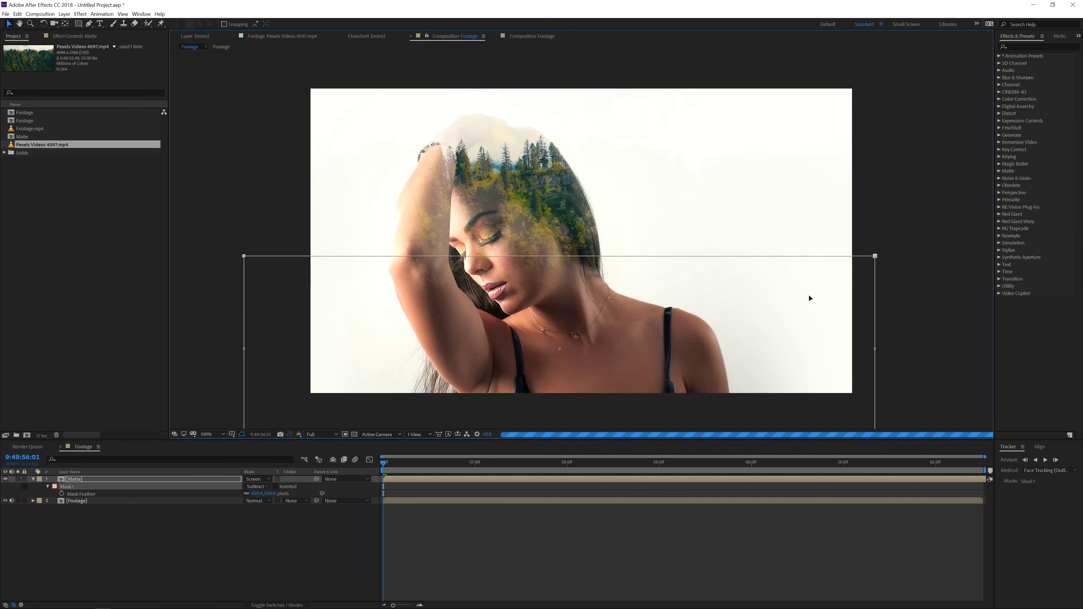
click(466, 580)
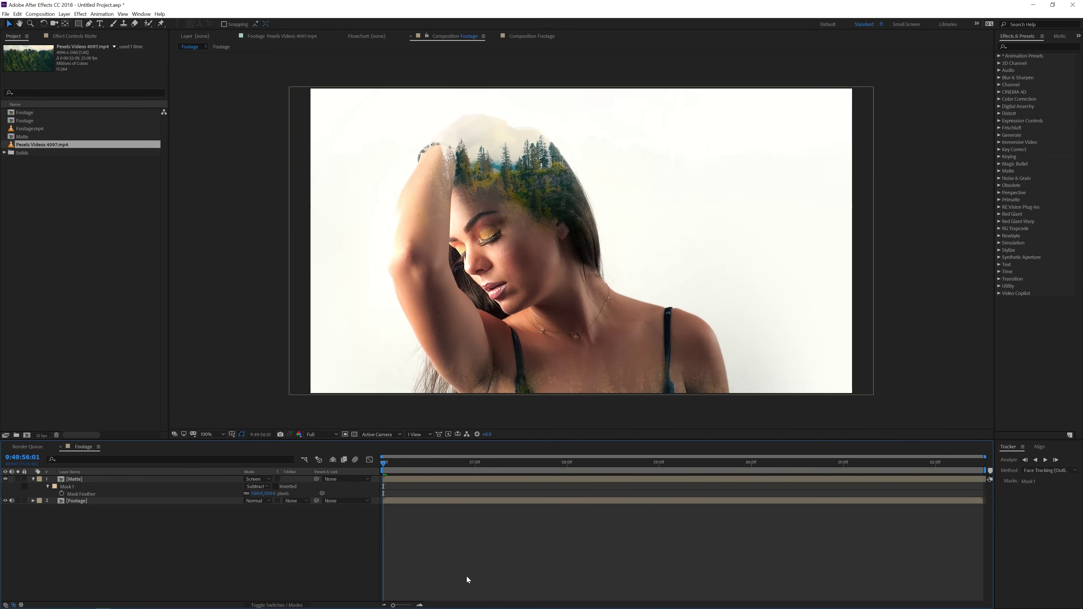
click(405, 478)
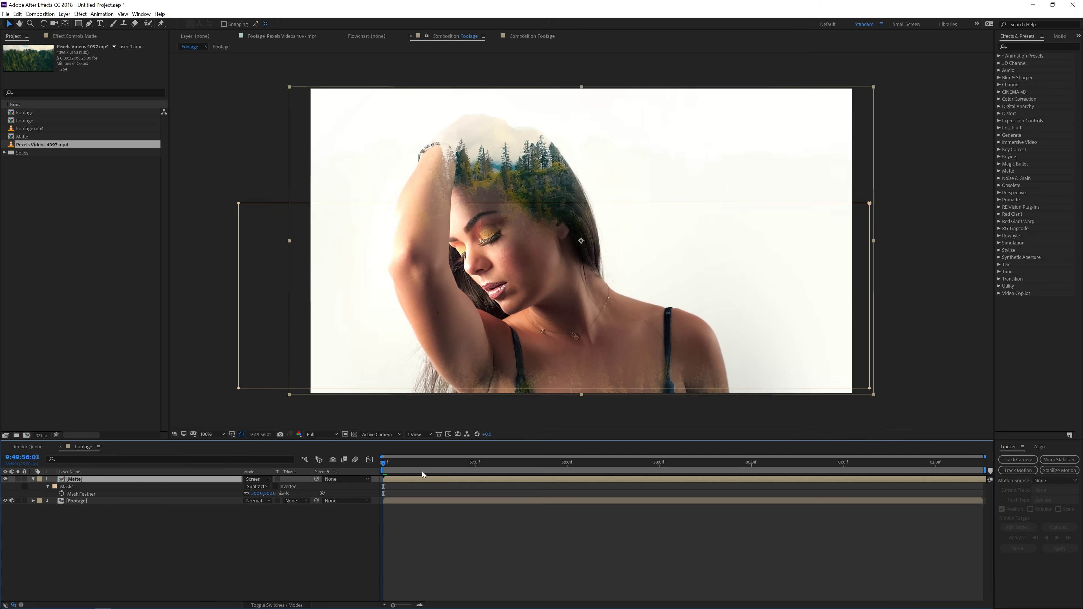
click(457, 537)
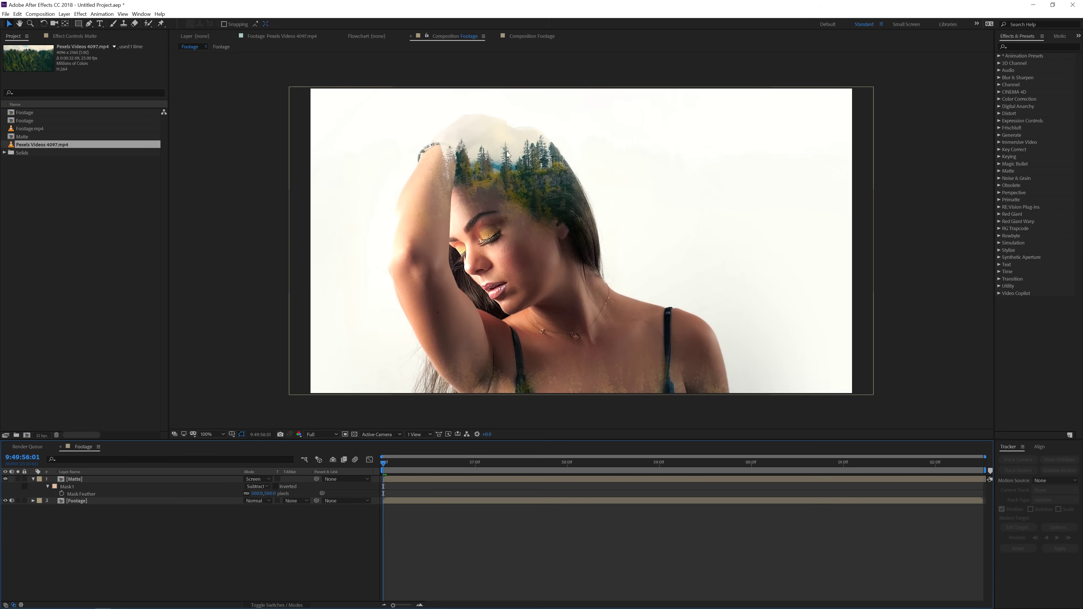
click(105, 480)
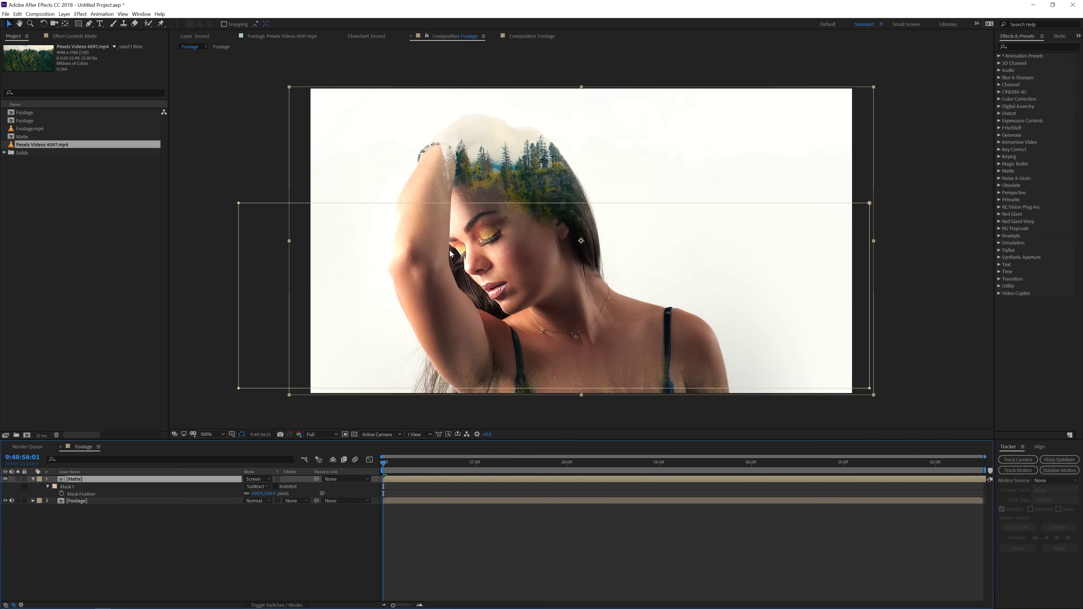
drag(541, 234, 471, 242)
key(ctrl+z)
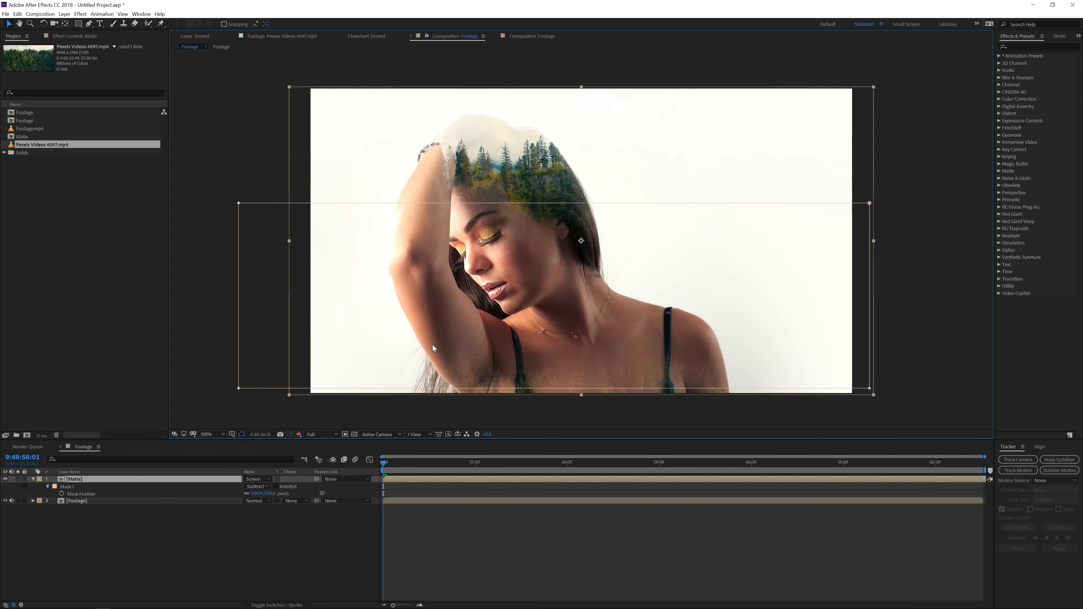
click(79, 489)
key(Delete)
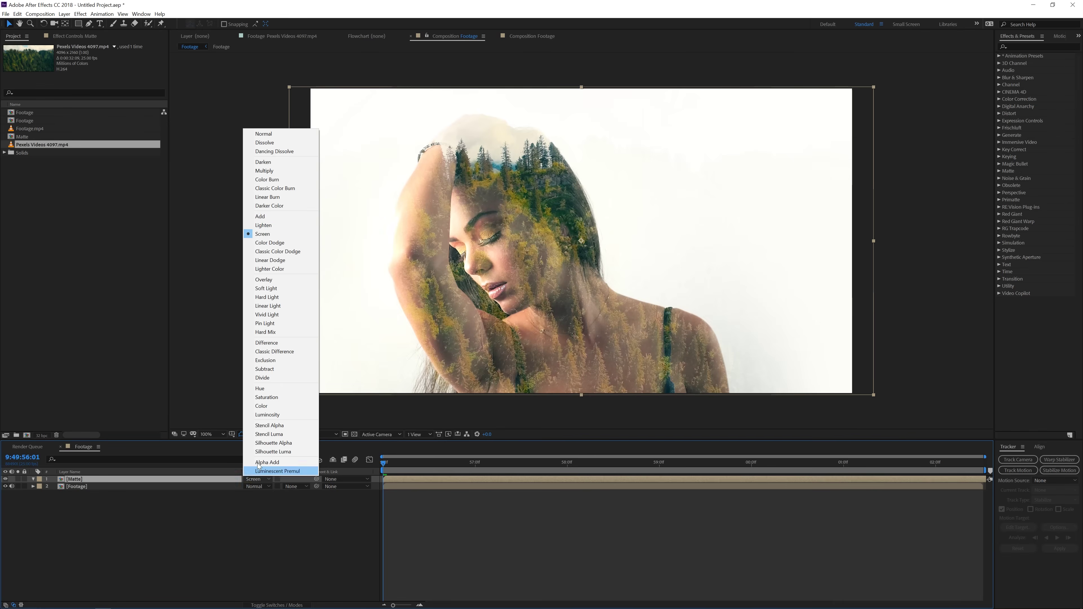
Step: Reset Matte to Normal blending, open it, duplicate the forest layer, hide the top copy, and select the lower one
click(296, 136)
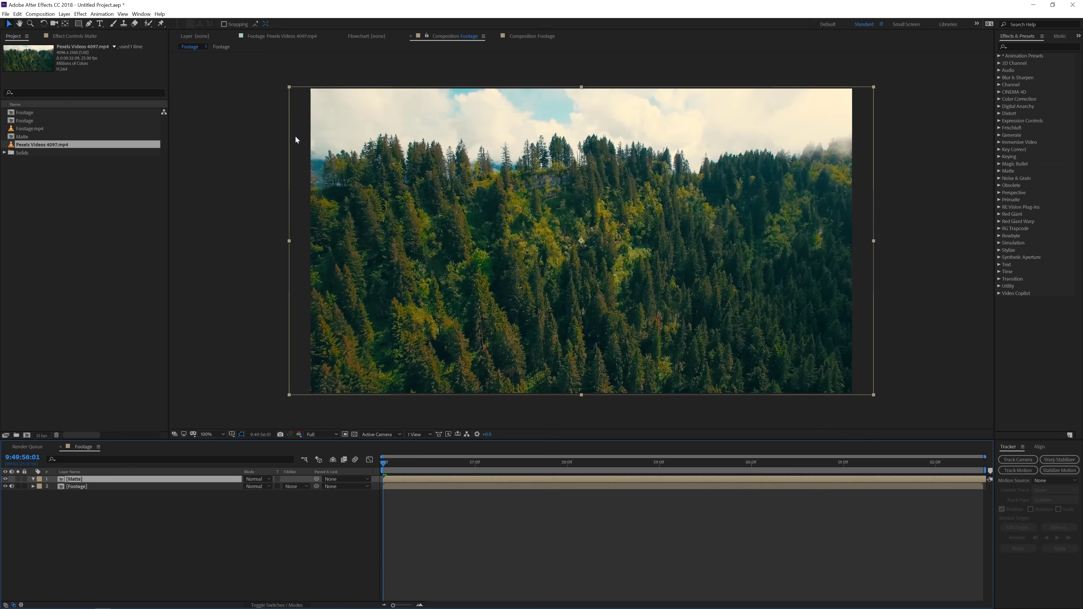
double_click(107, 479)
key(comma)
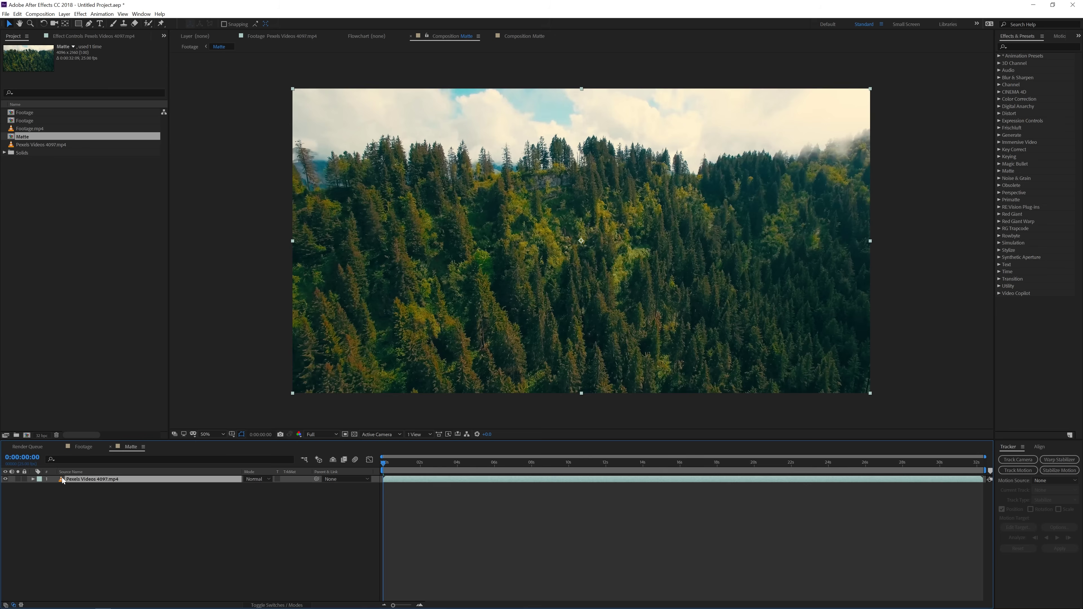
key(ctrl+d)
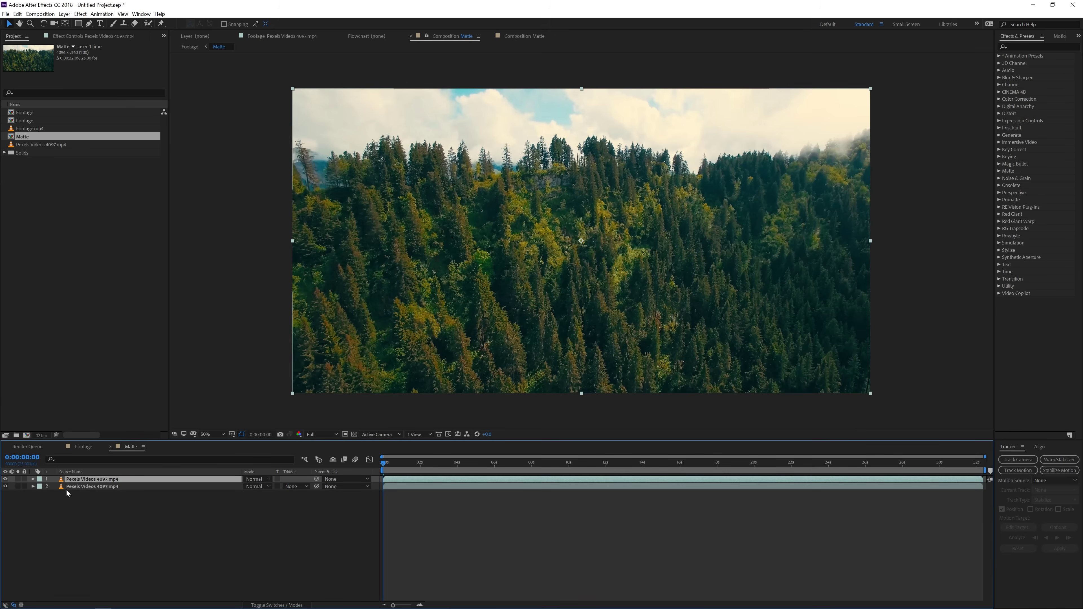
click(6, 479)
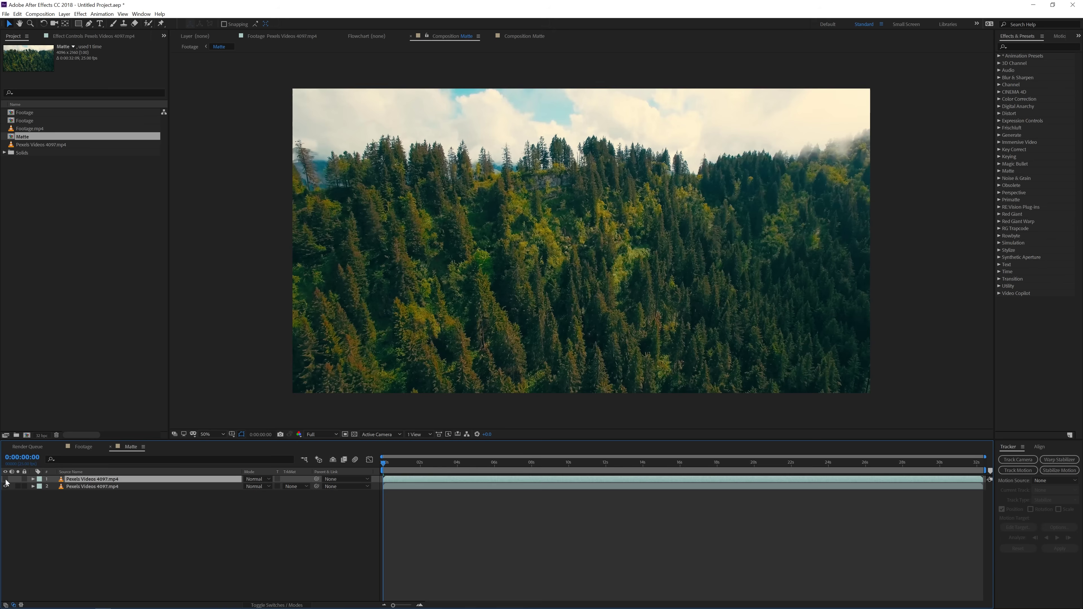
click(123, 487)
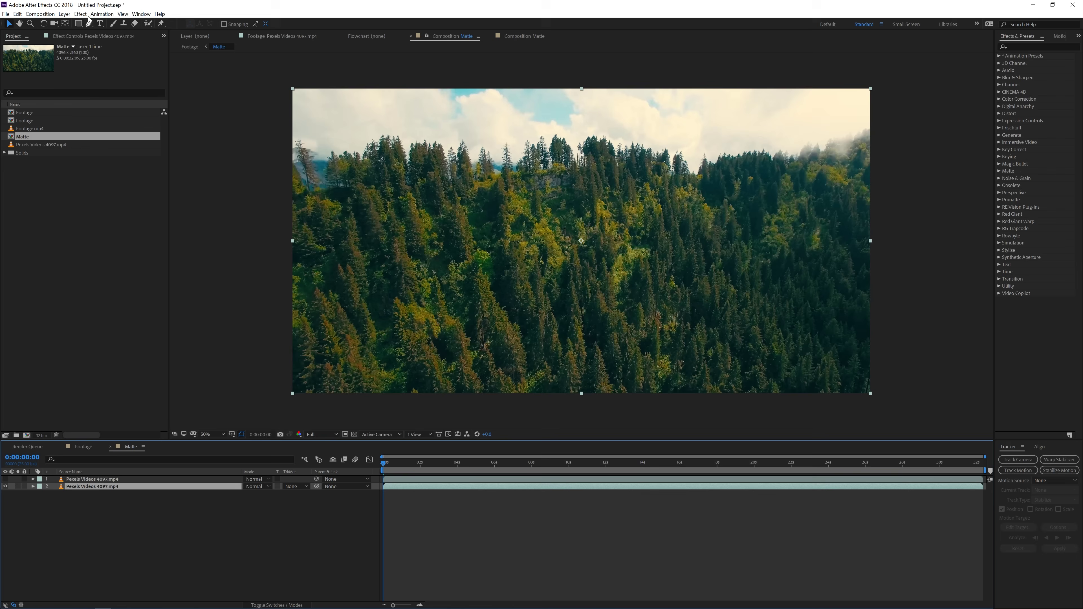
Step: Apply Tint to the lower forest copy and make the top copy visible again
click(80, 14)
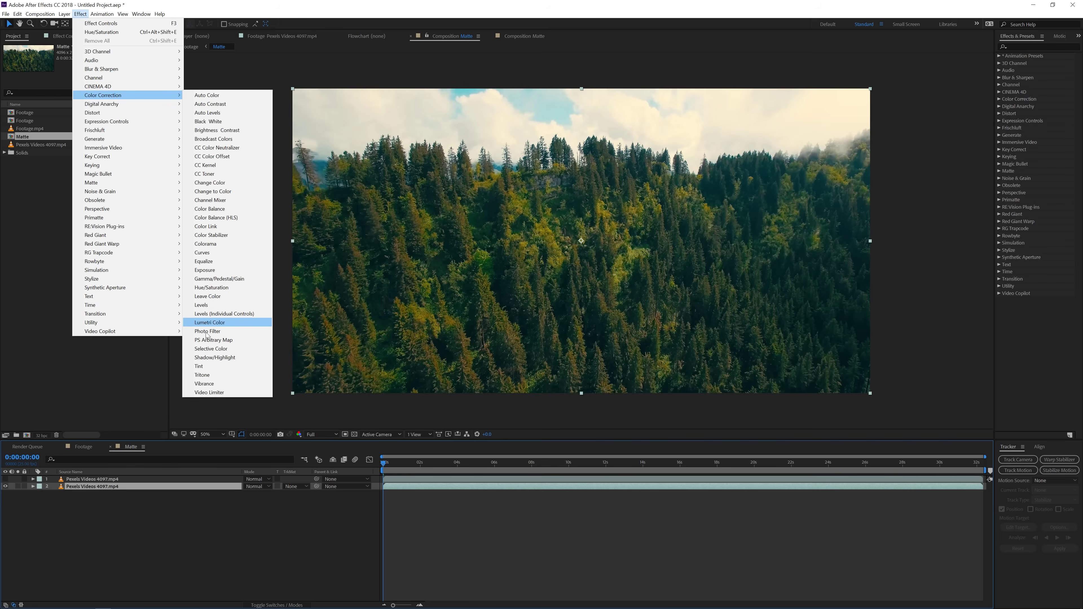
click(206, 365)
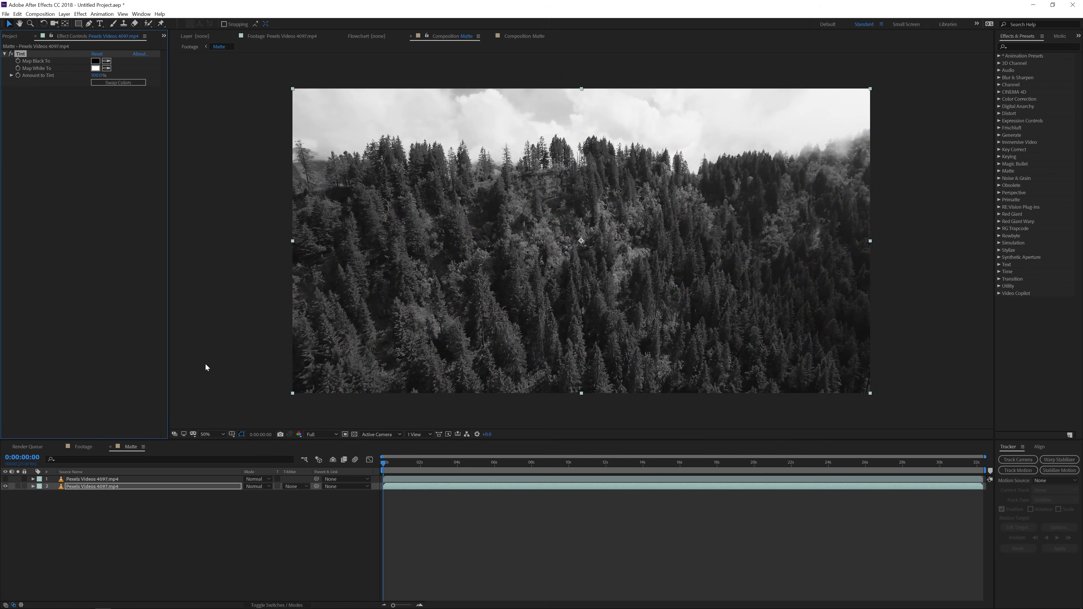
click(95, 479)
click(5, 480)
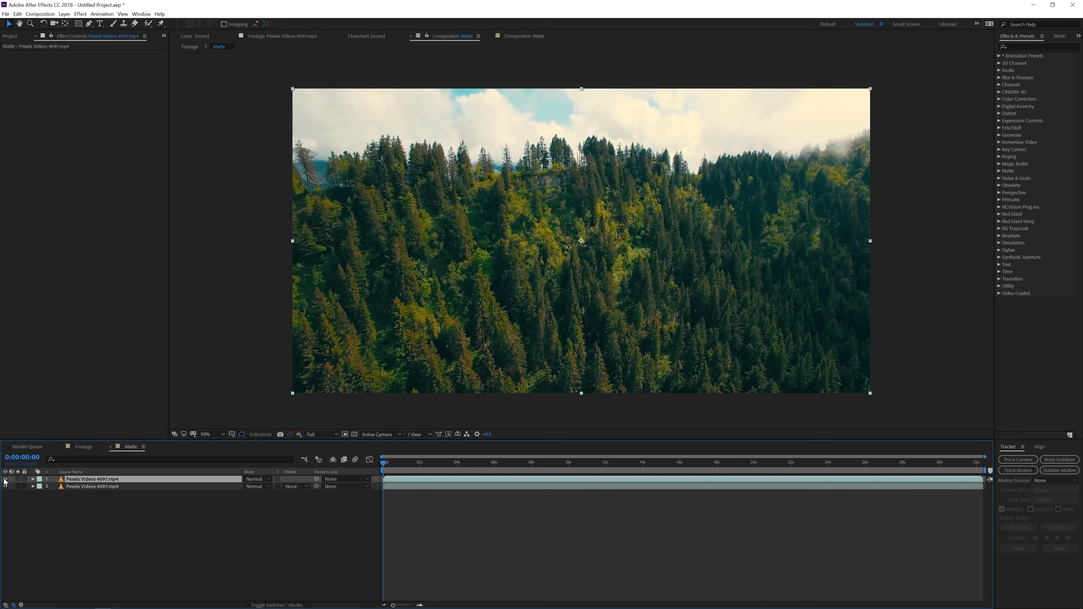
Step: Apply Colorama to the top forest copy with the Ramp Grey output palette
click(80, 13)
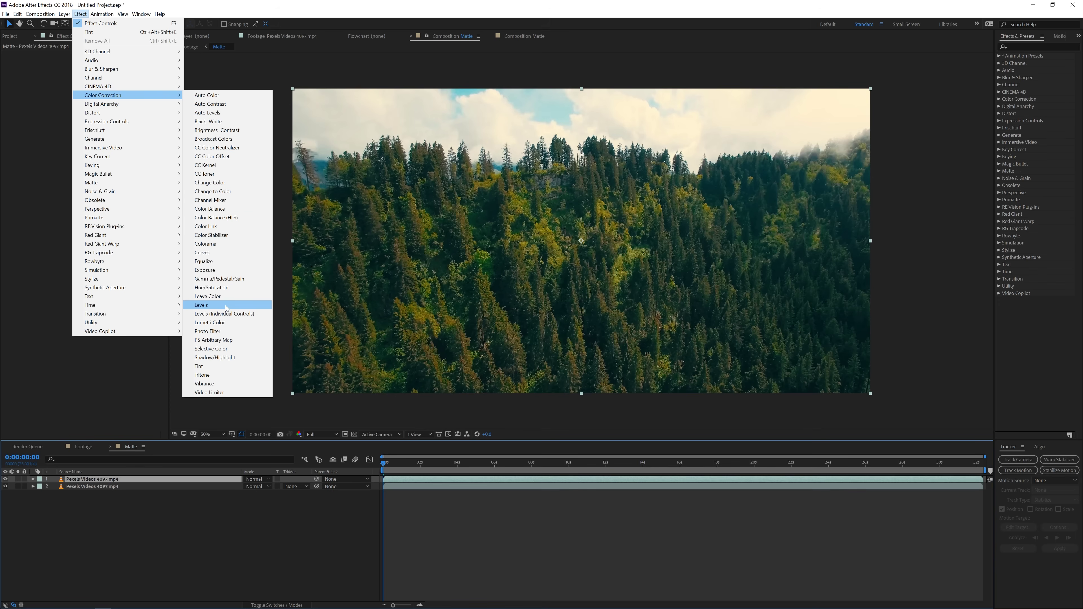
click(219, 245)
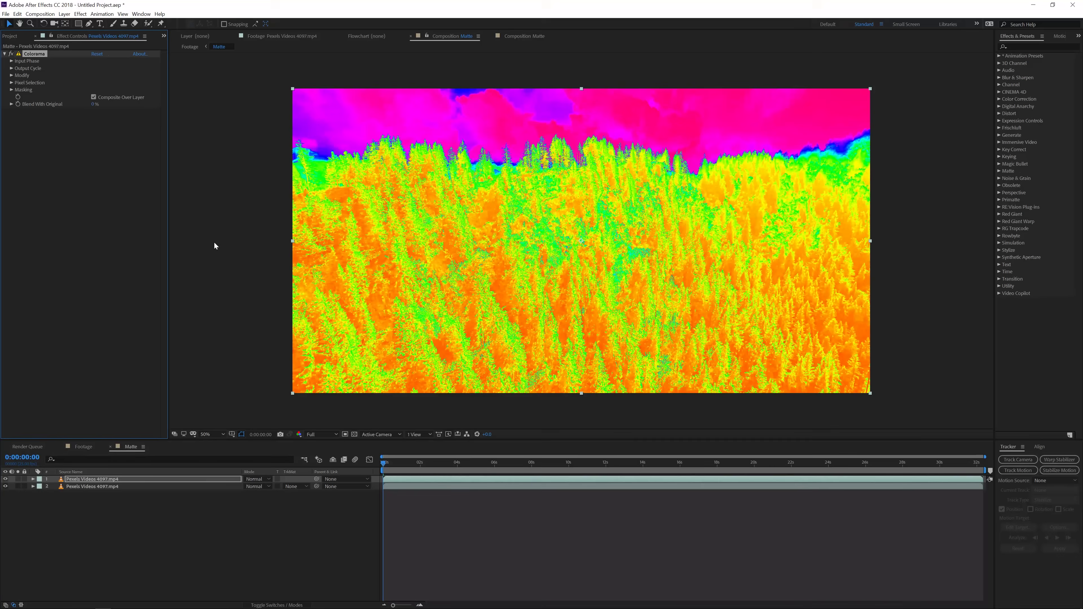
click(12, 68)
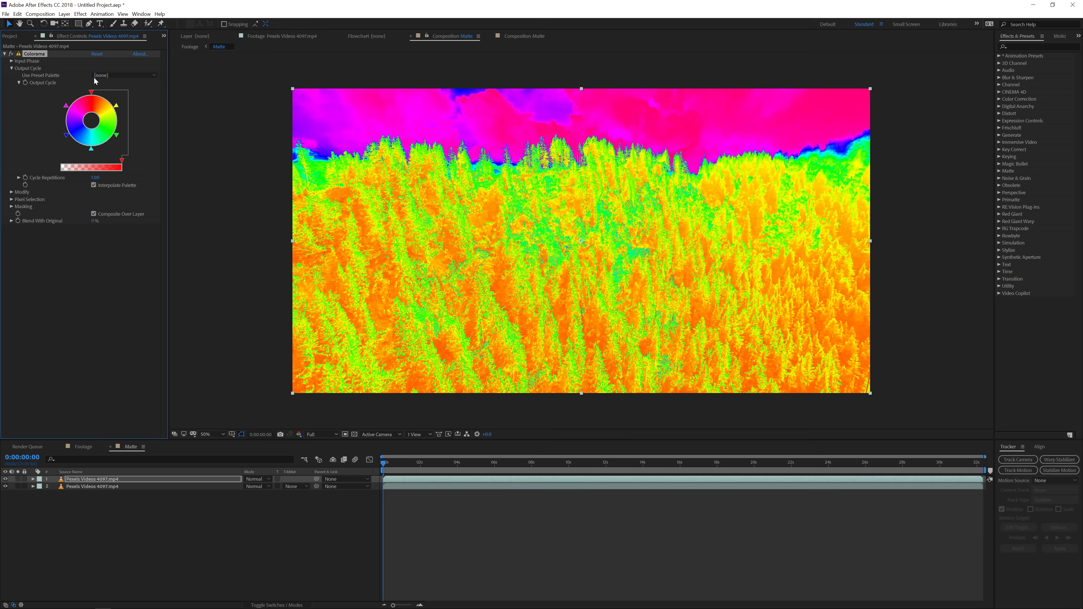
click(123, 75)
click(137, 146)
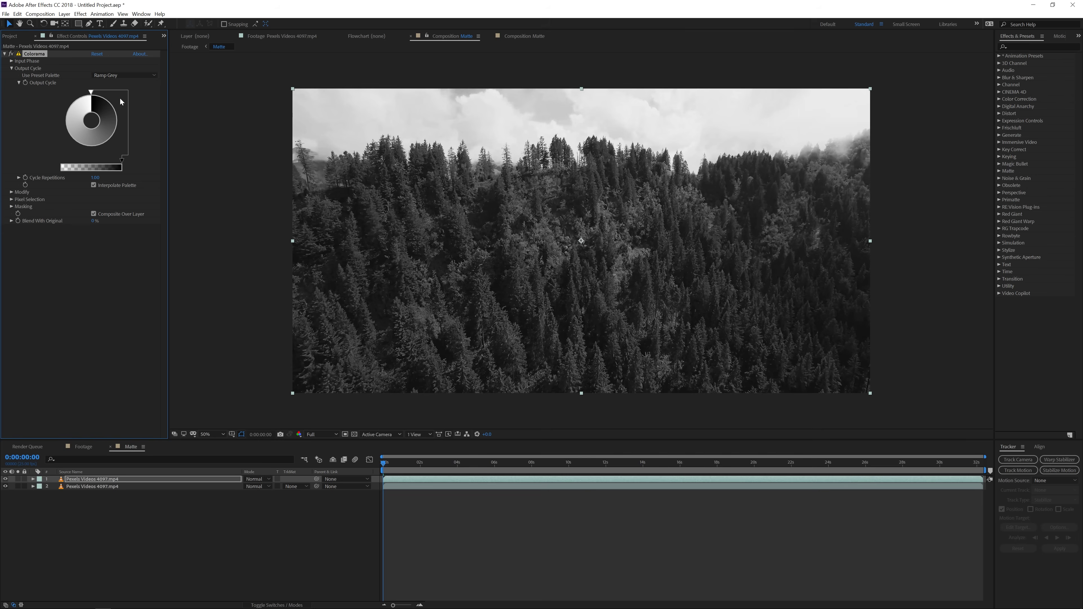
Step: Set Colorama's output cycle colours to black and white and shift the markers for pure white sky
click(119, 119)
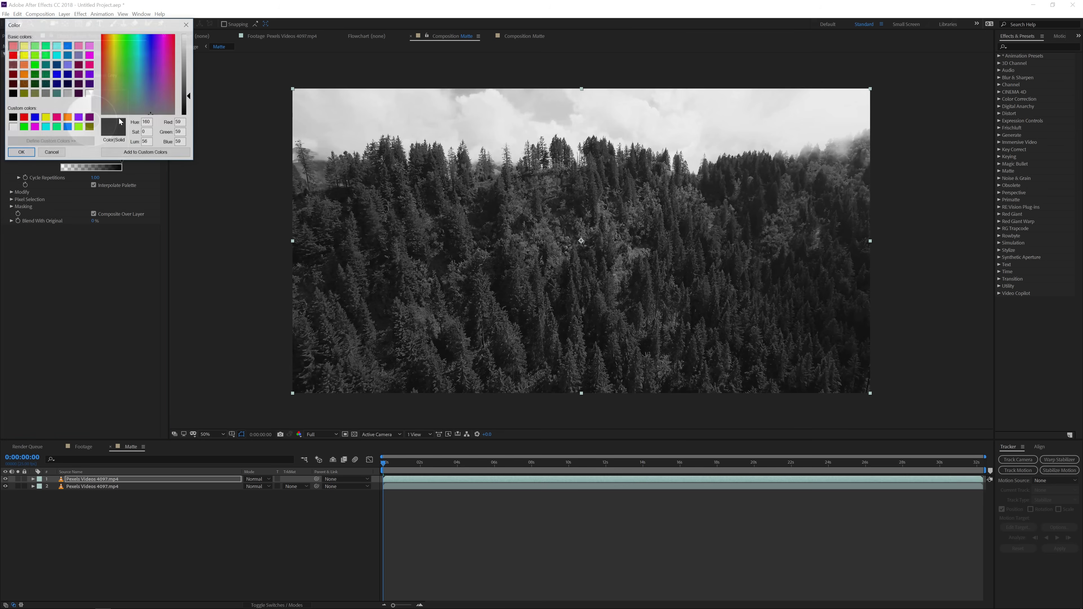
click(188, 115)
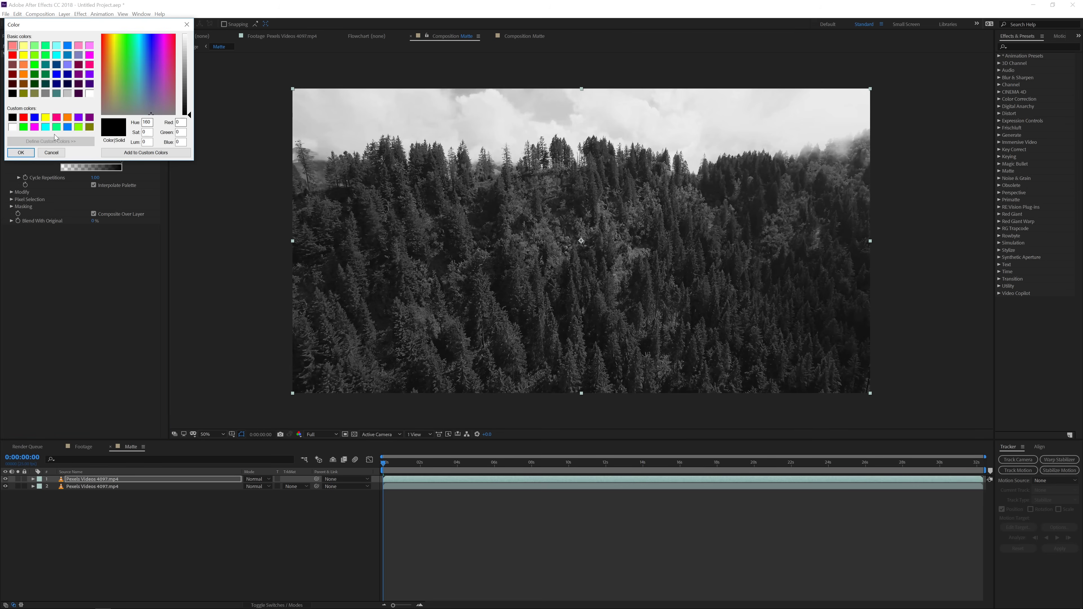
click(20, 152)
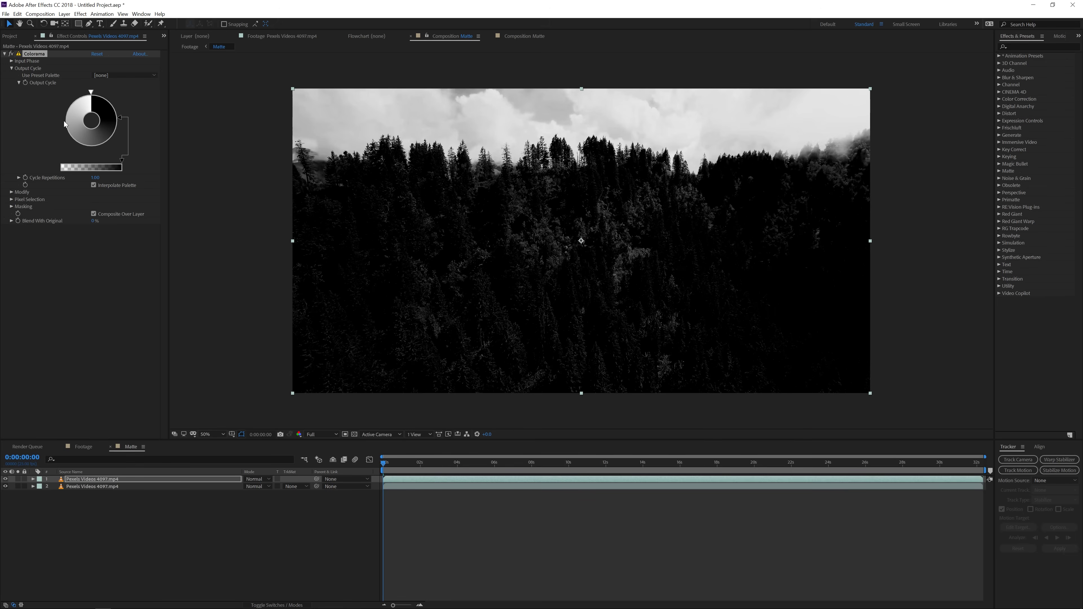
double_click(63, 121)
click(189, 53)
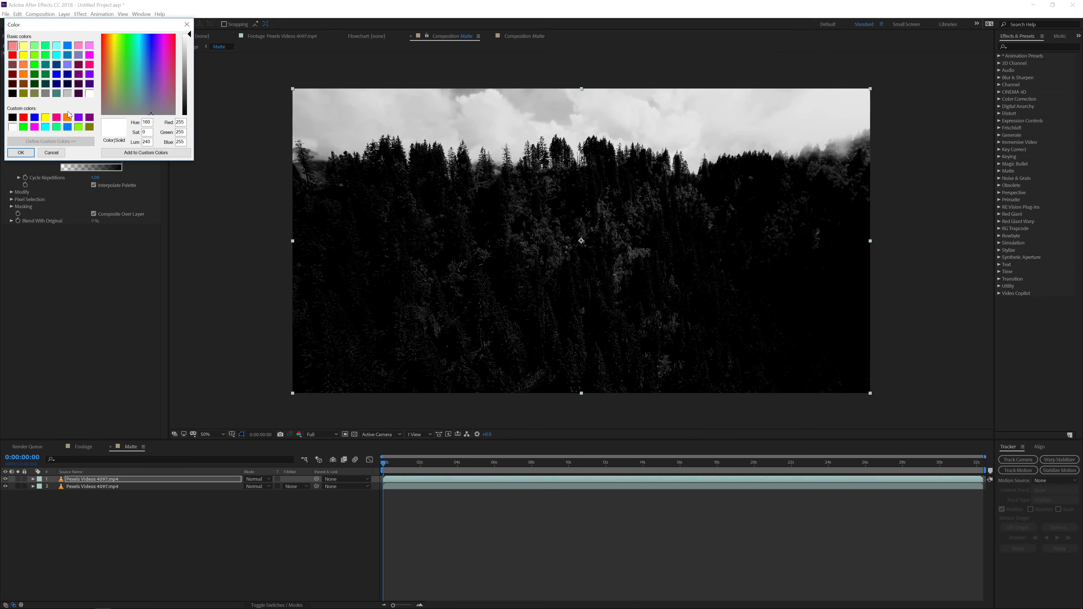
click(20, 153)
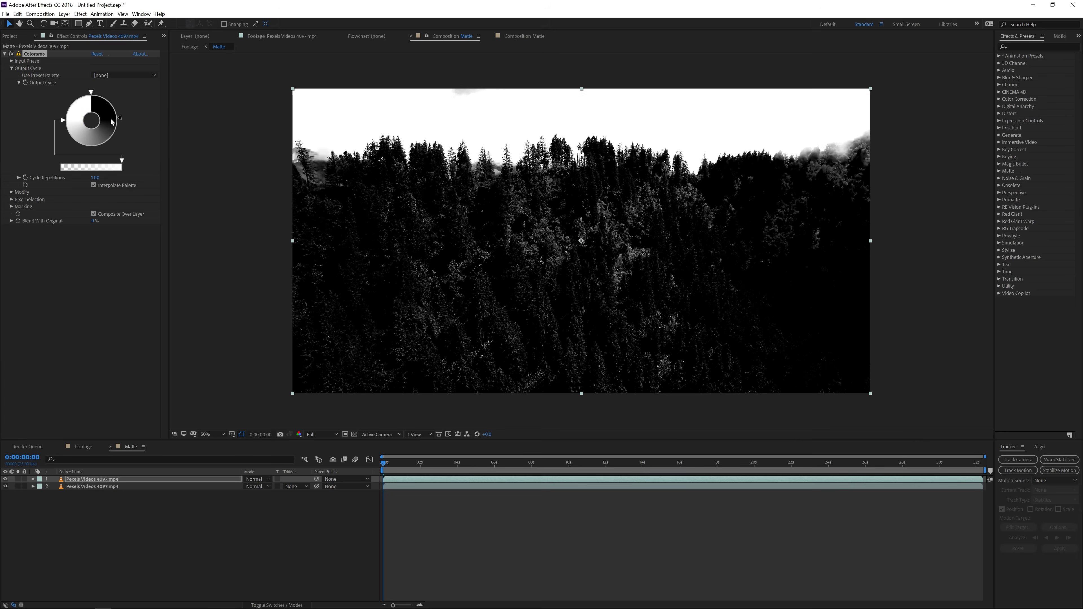
mouse_move(120, 117)
mouse_down()
mouse_move(112, 138)
mouse_move(71, 147)
mouse_up()
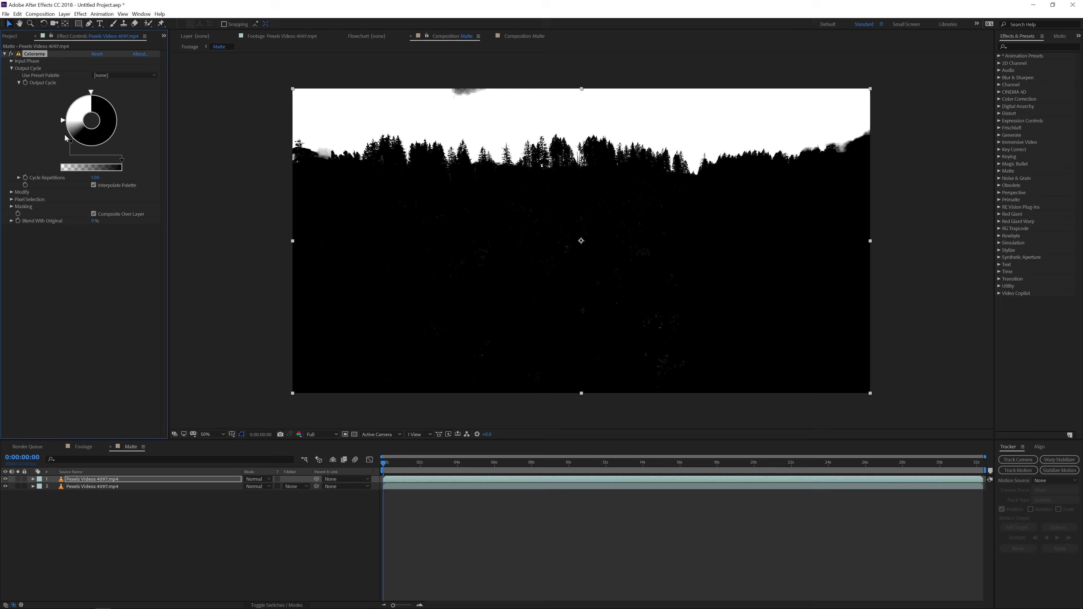
drag(64, 123, 71, 141)
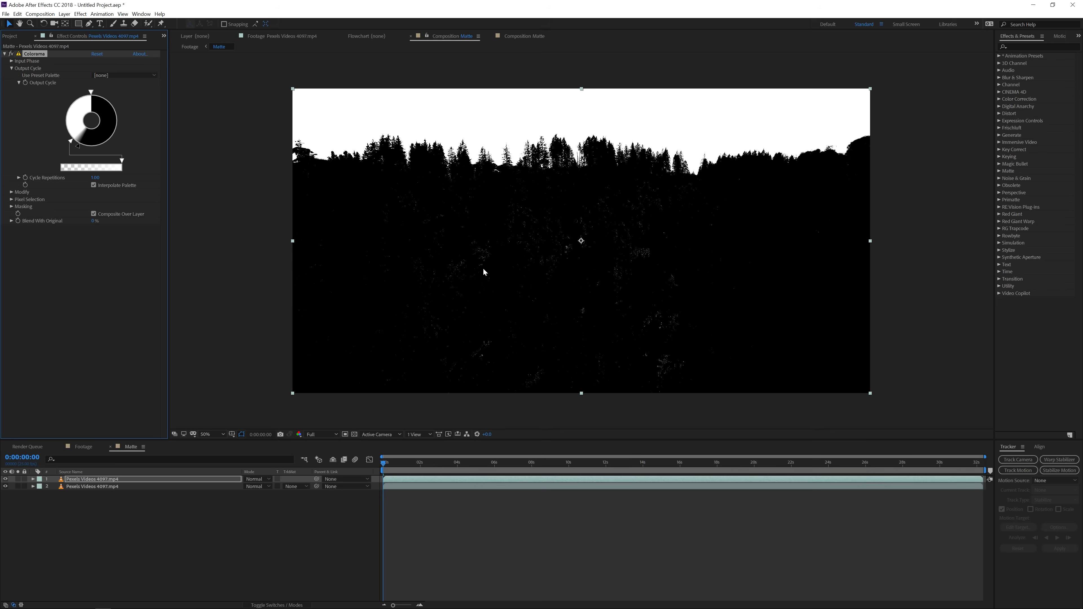
Step: Create a new black (000000) solid layer in the Matte composition
right_click(145, 532)
mouse_move(196, 449)
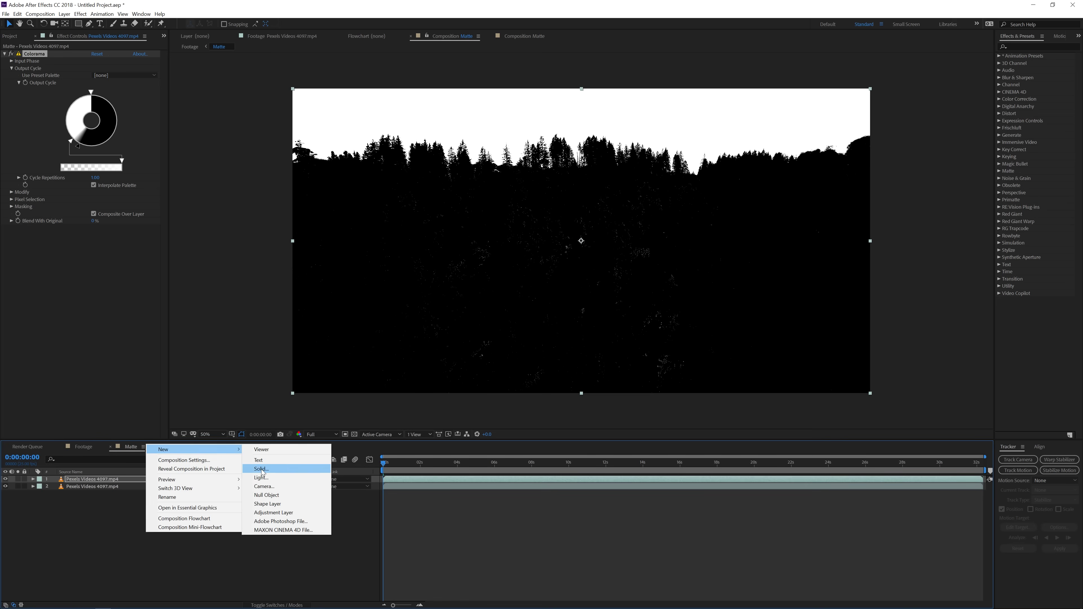
click(261, 468)
click(335, 550)
text(000000)
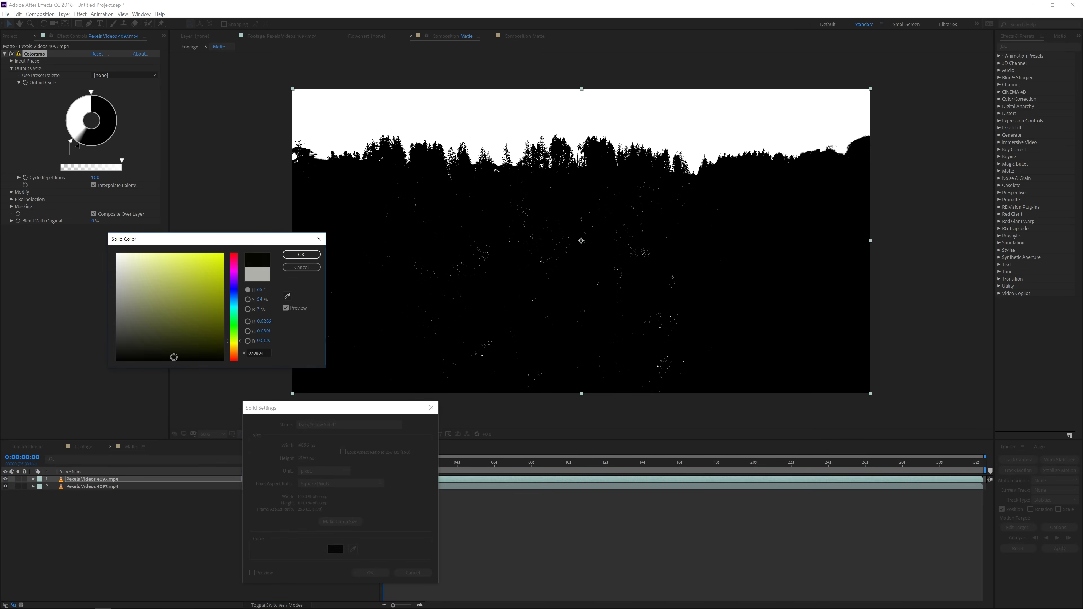
key(Return)
key(Return)
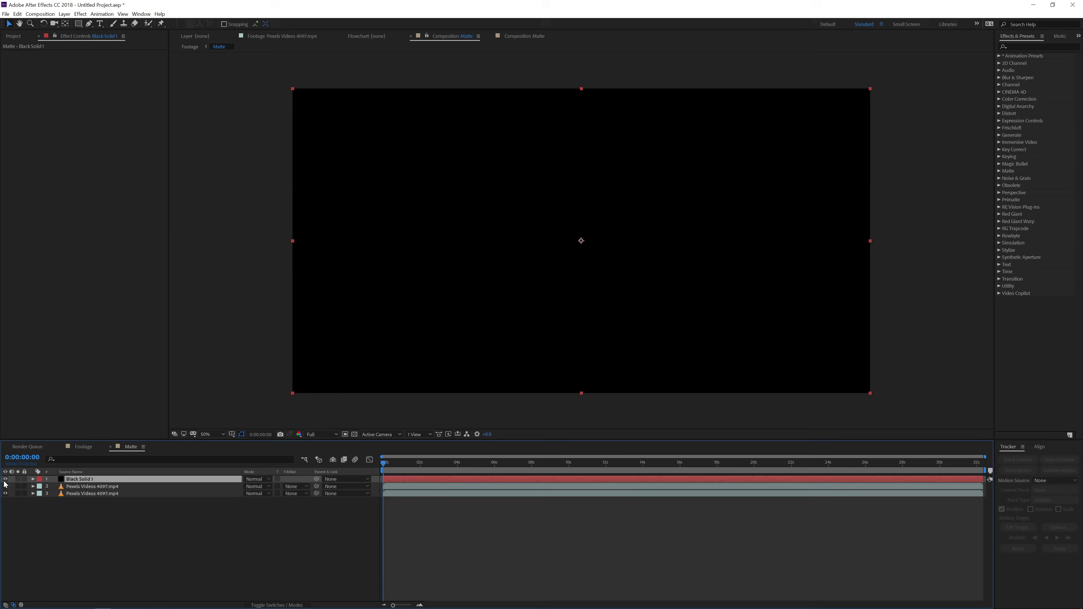
Step: Mask the black solid below the tree line and pull its points up to the treetops
click(5, 479)
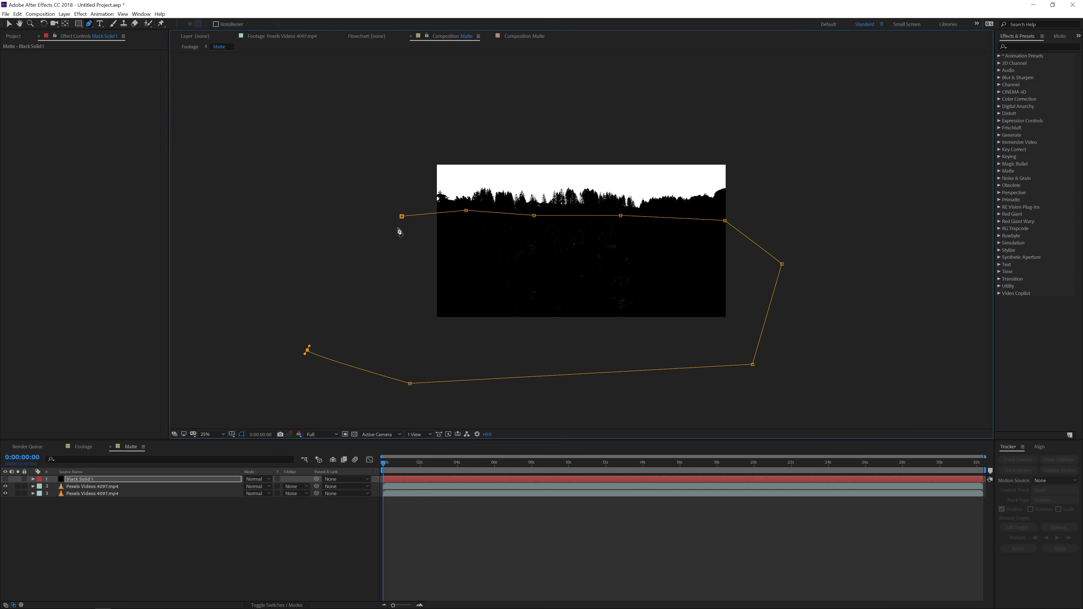
click(402, 217)
key(period)
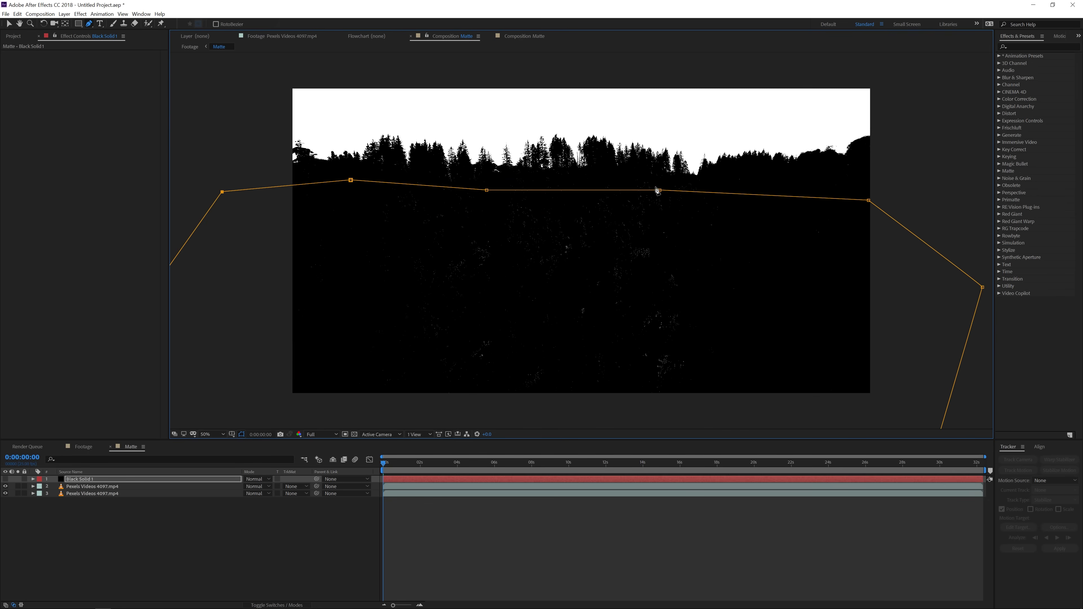
drag(660, 190, 643, 174)
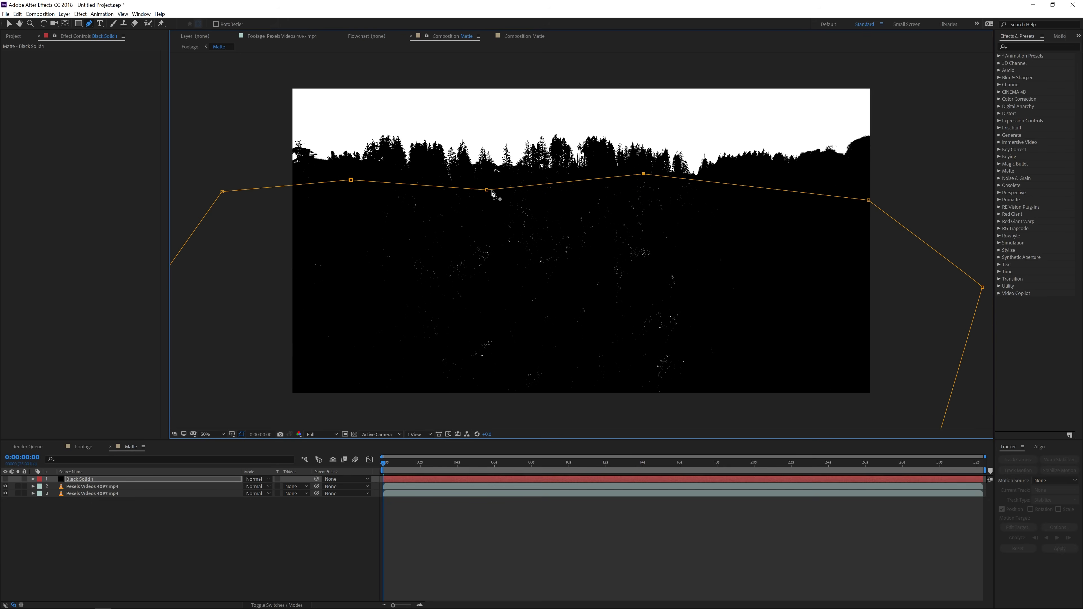
drag(487, 190, 485, 181)
click(5, 480)
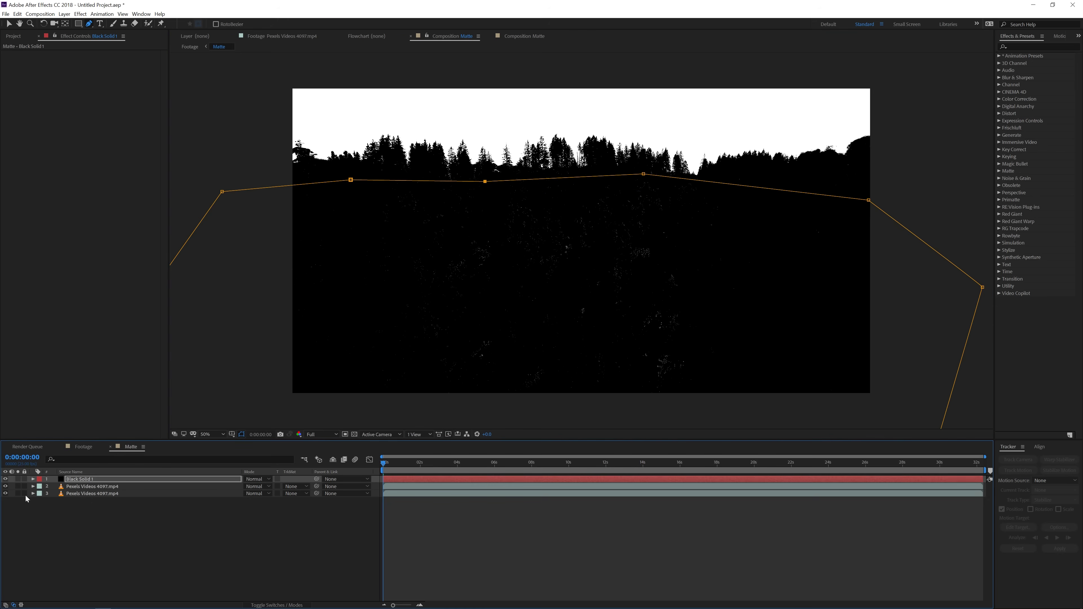
Step: Apply a Linear Wipe effect to the Luma matte layer
click(114, 506)
click(111, 480)
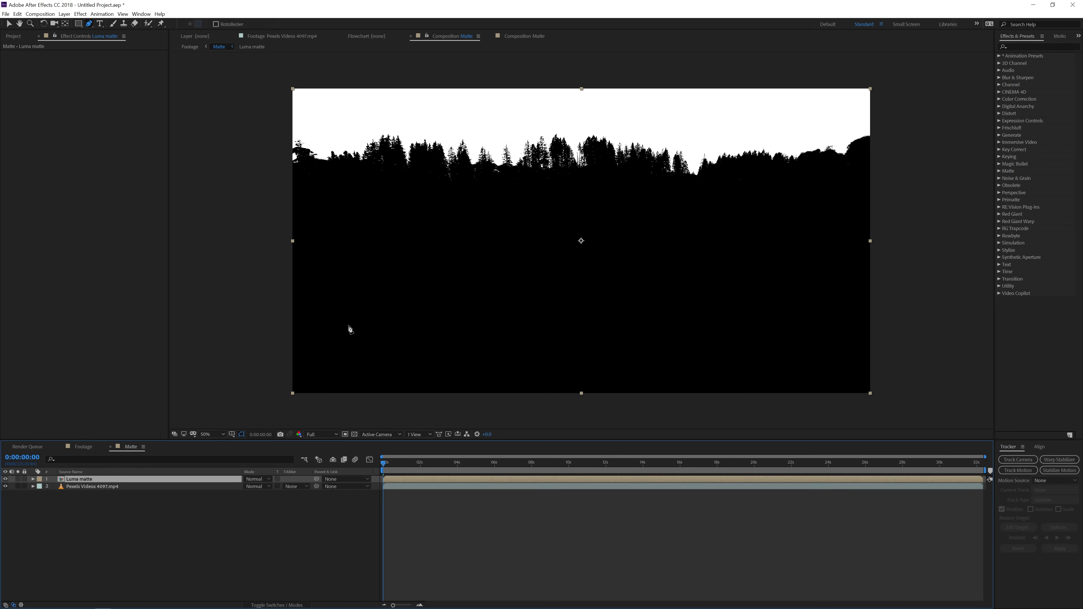
click(80, 14)
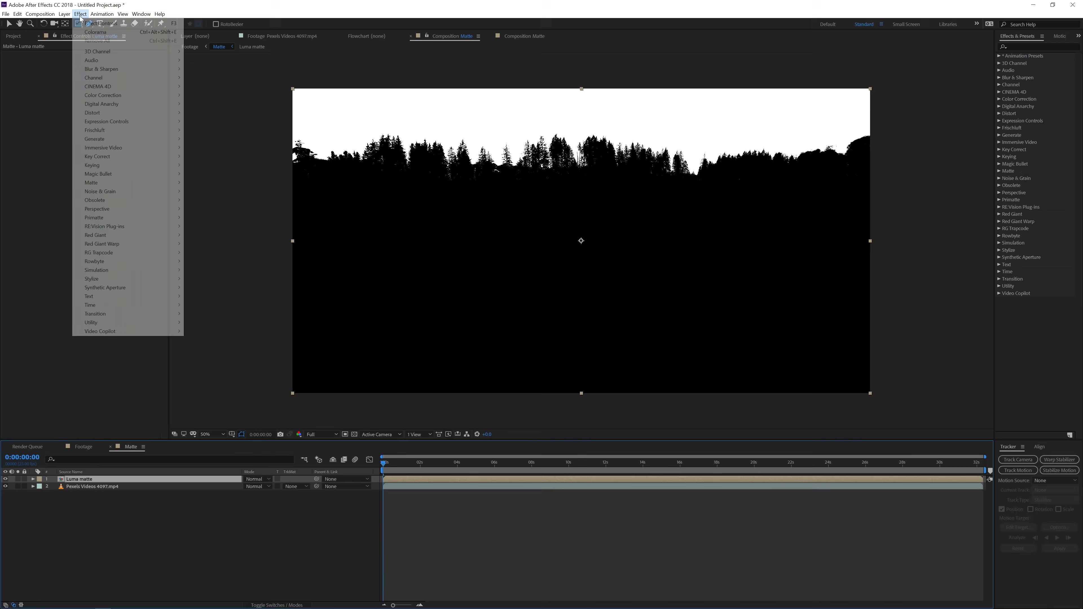
mouse_move(128, 314)
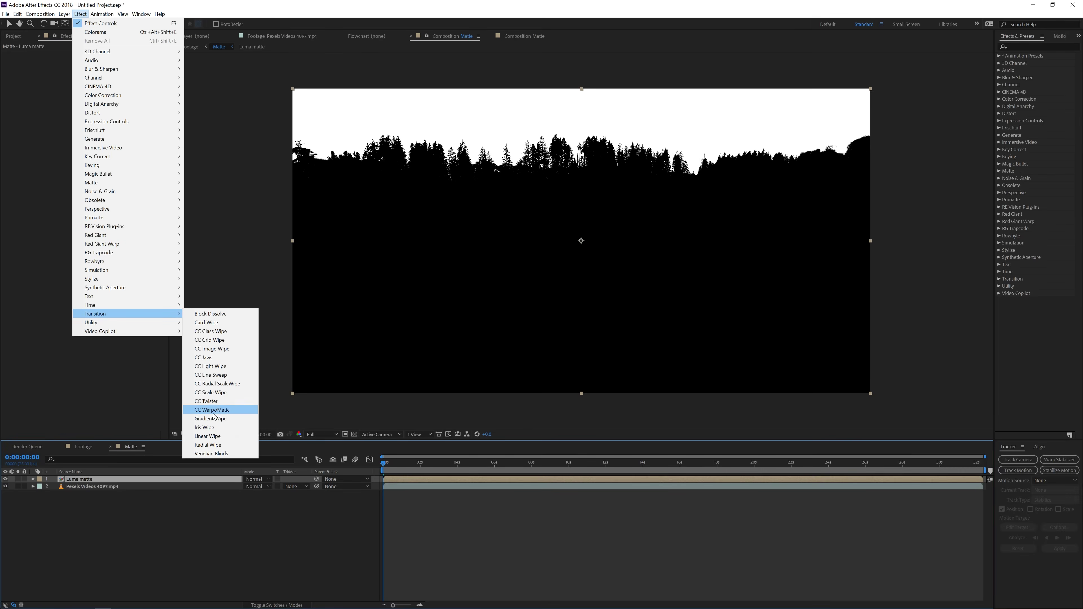
click(208, 436)
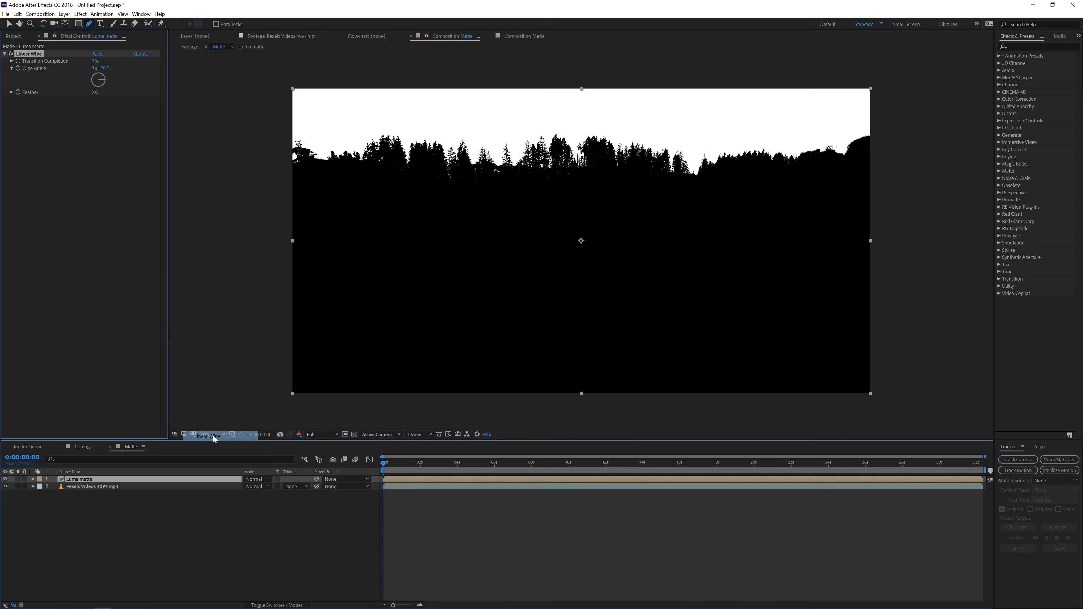
Step: Set Linear Wipe to 35% Transition Completion, 180° Wipe Angle and 350 Feather
click(95, 61)
text(35)
click(104, 68)
text(180)
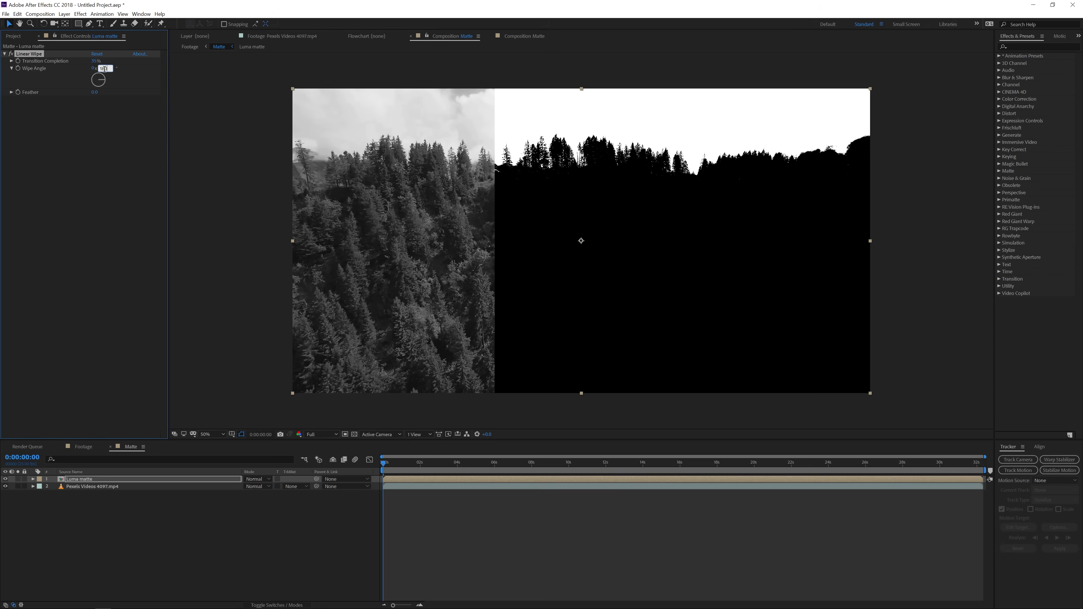
key(Return)
click(95, 91)
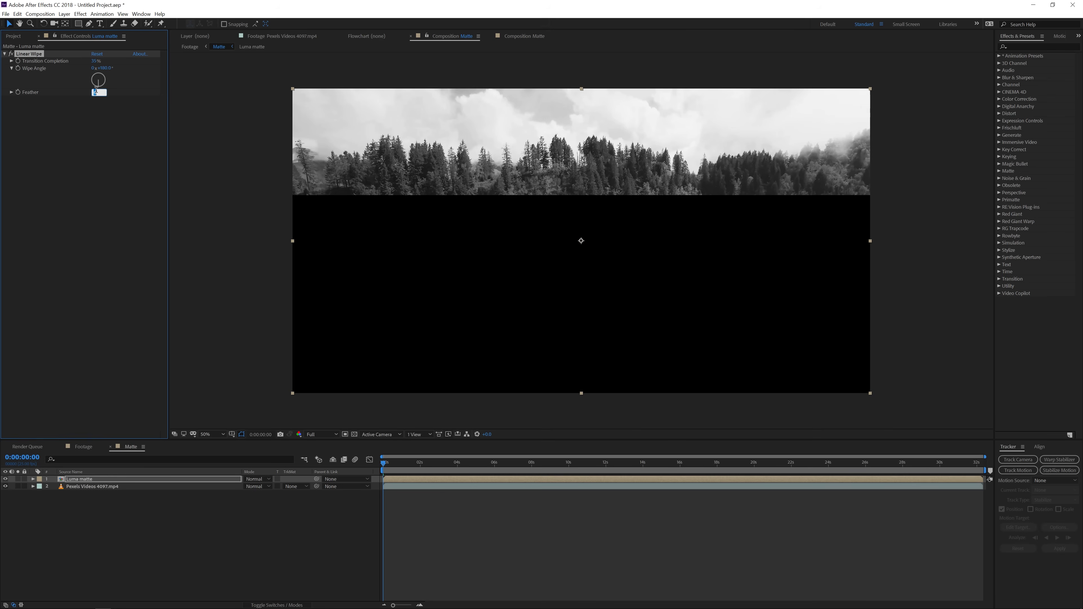
text(350)
key(Return)
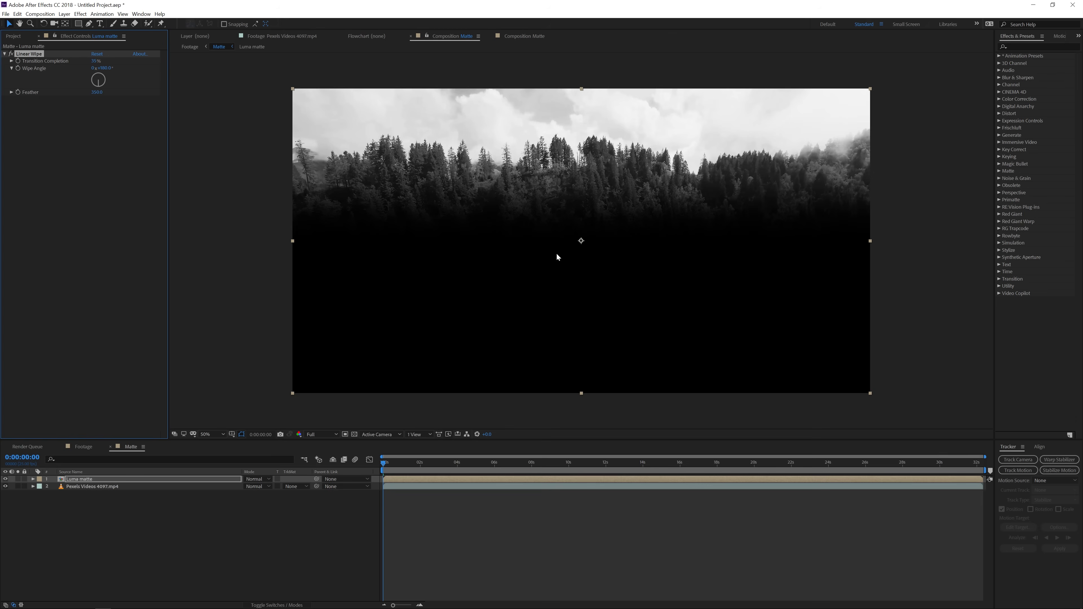
click(87, 583)
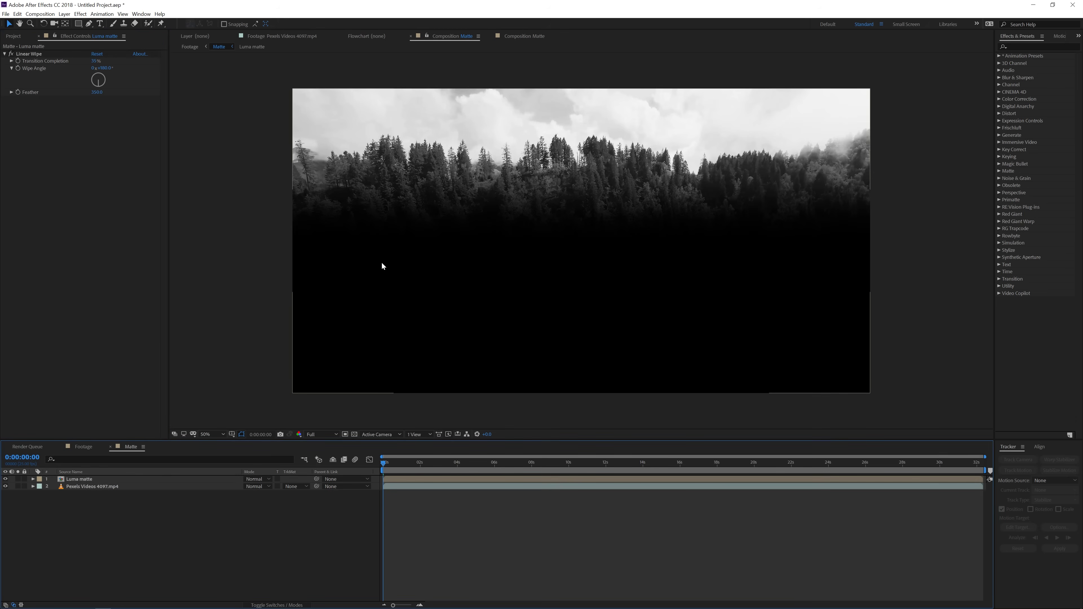
Step: In the Footage composition, rotate the Matte layer 180° upside down
click(82, 447)
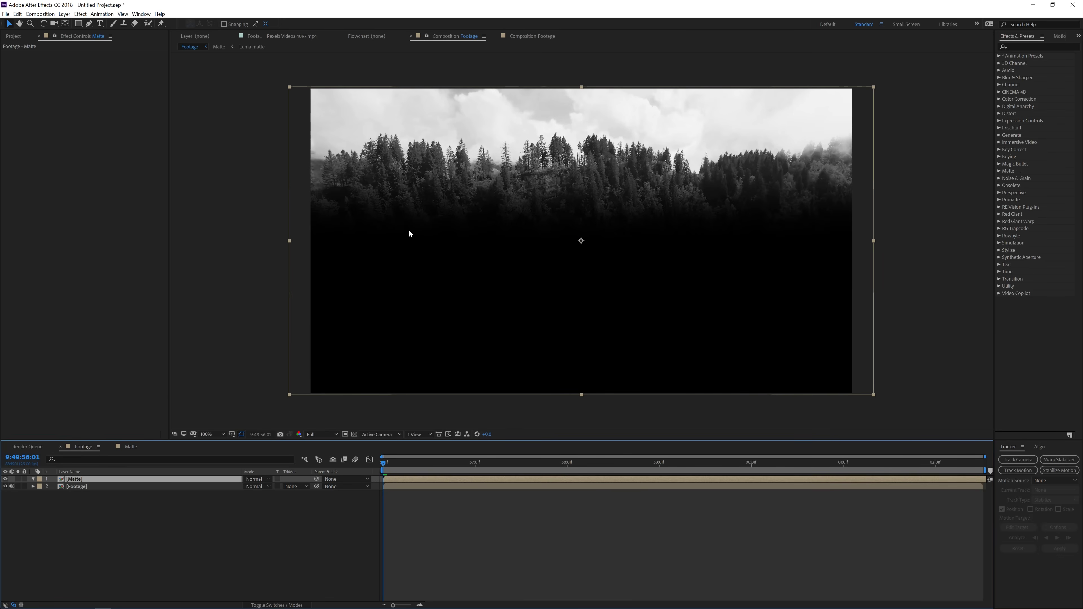
key(w)
drag(366, 167, 721, 320)
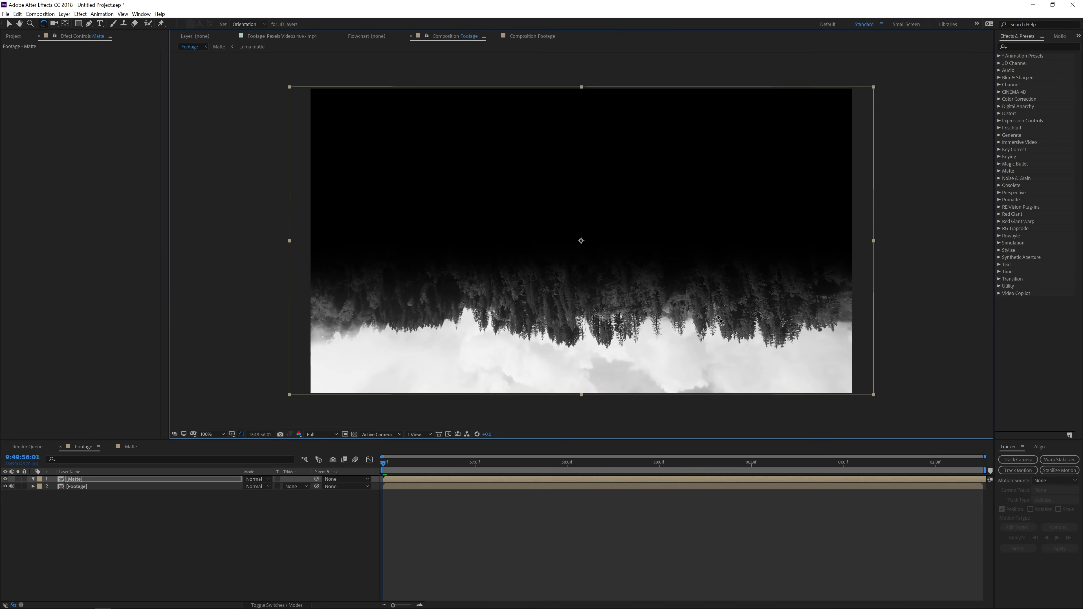
key(v)
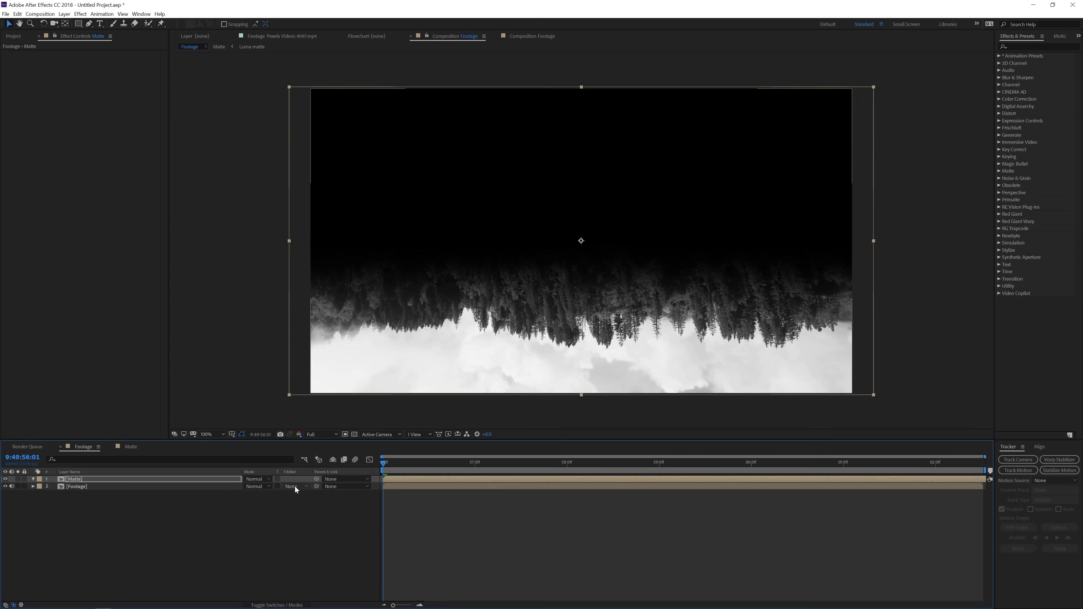
Step: Set the Footage layer's track matte to Luma Inverted Matte using Matte
click(92, 487)
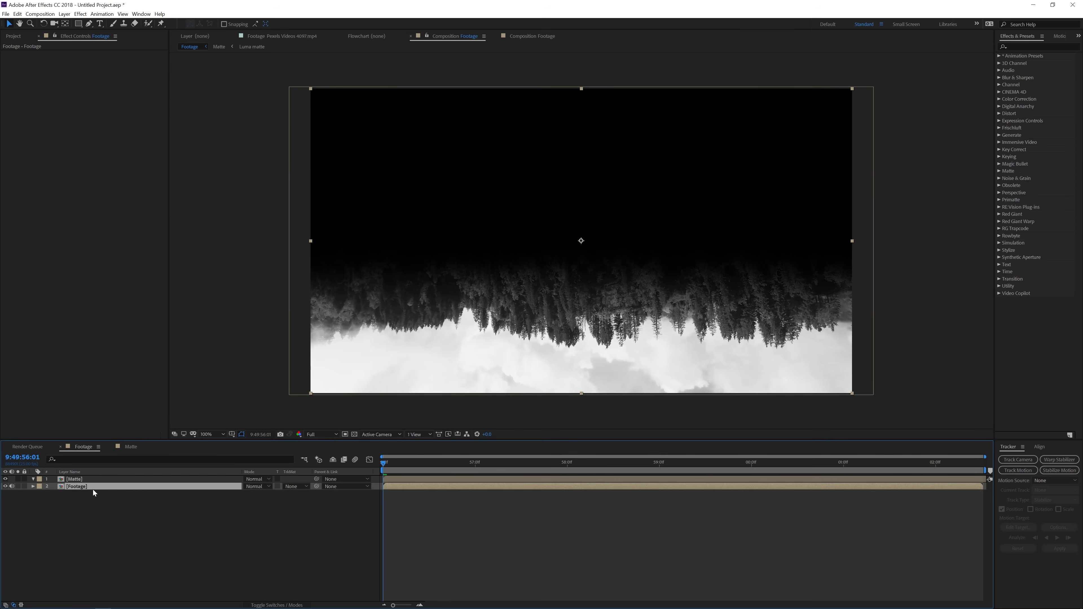
click(295, 486)
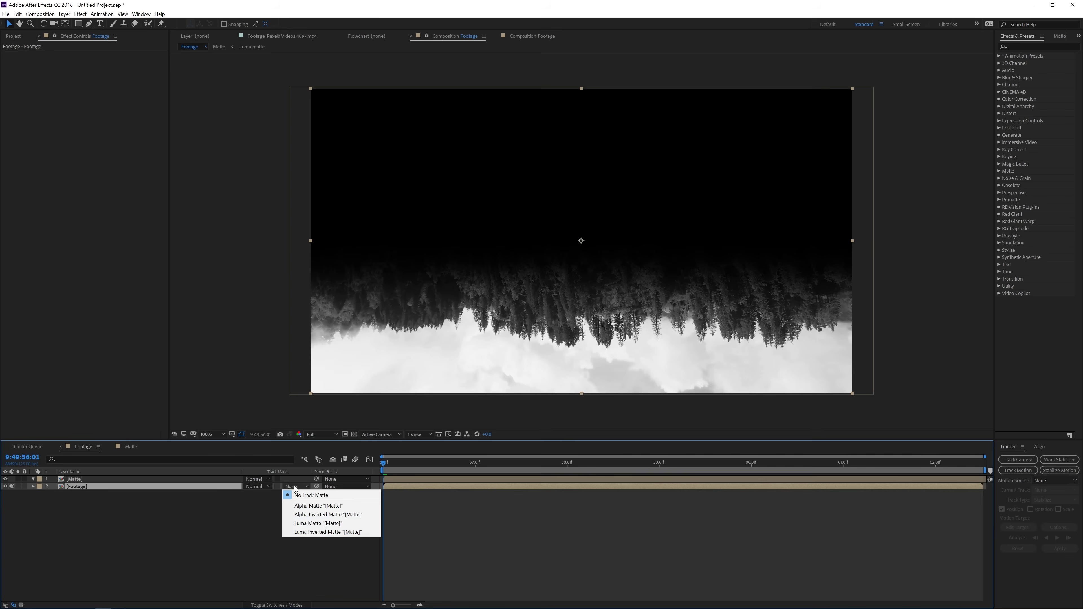
click(315, 533)
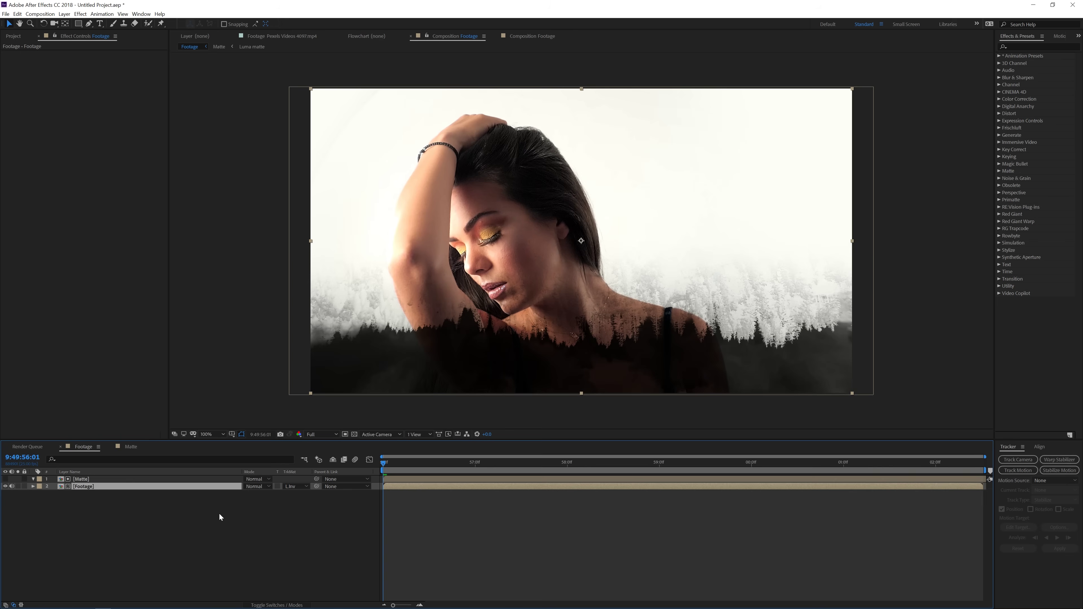
Step: Copy the BG layer from the nested Footage comp and place it below Footage in the outer comp
double_click(88, 485)
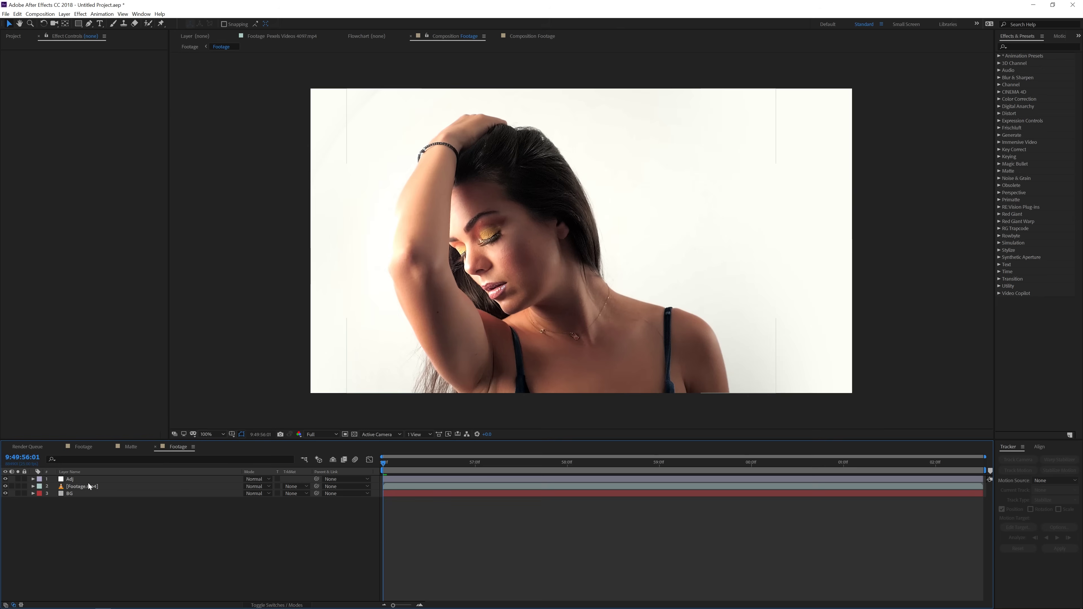
click(70, 493)
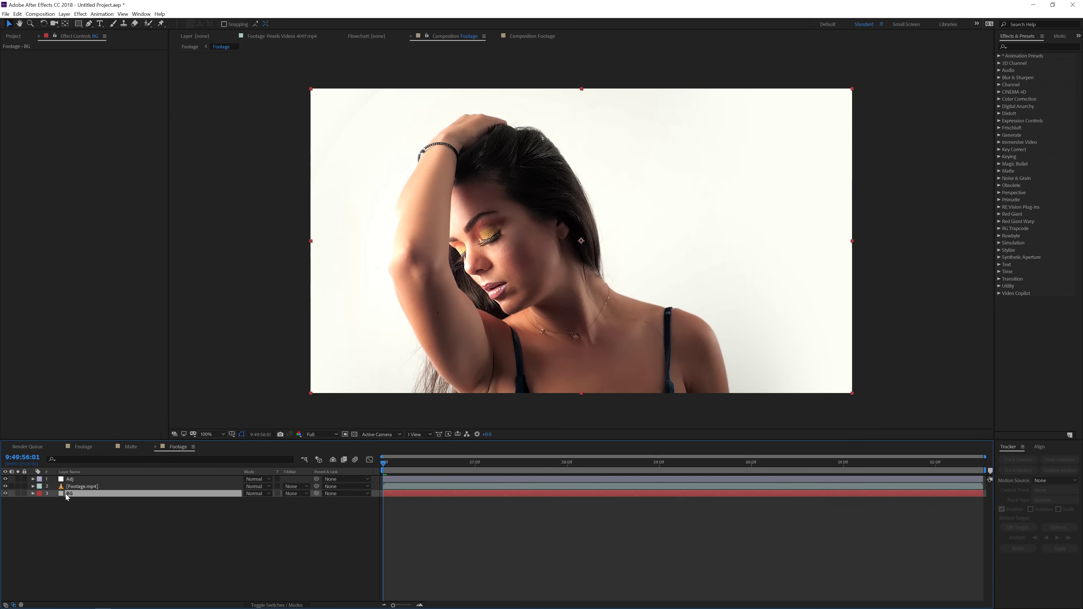
click(84, 447)
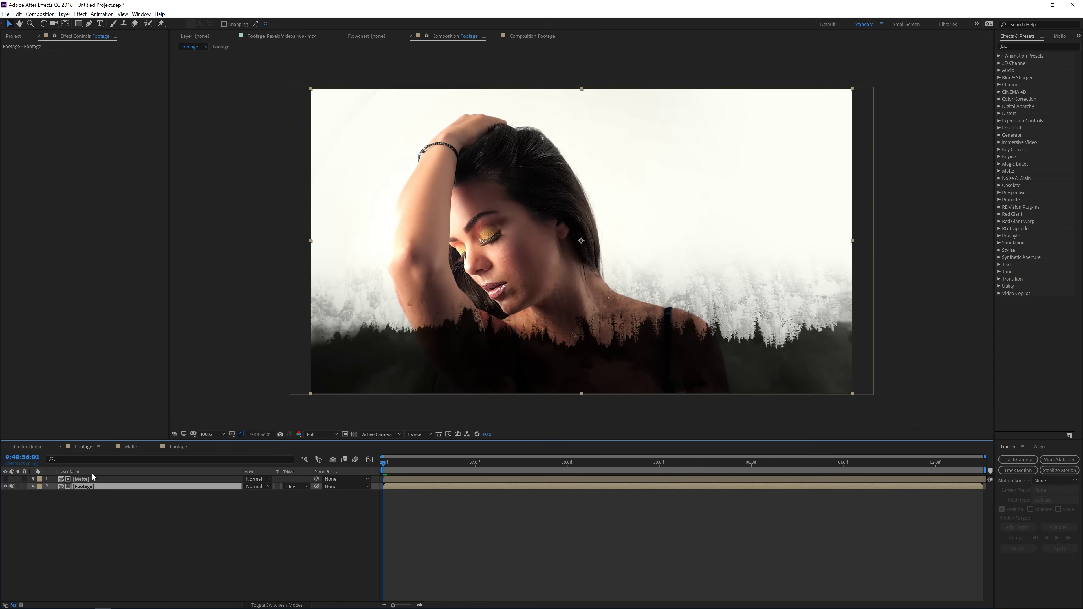
key(ctrl+v)
drag(85, 488, 82, 509)
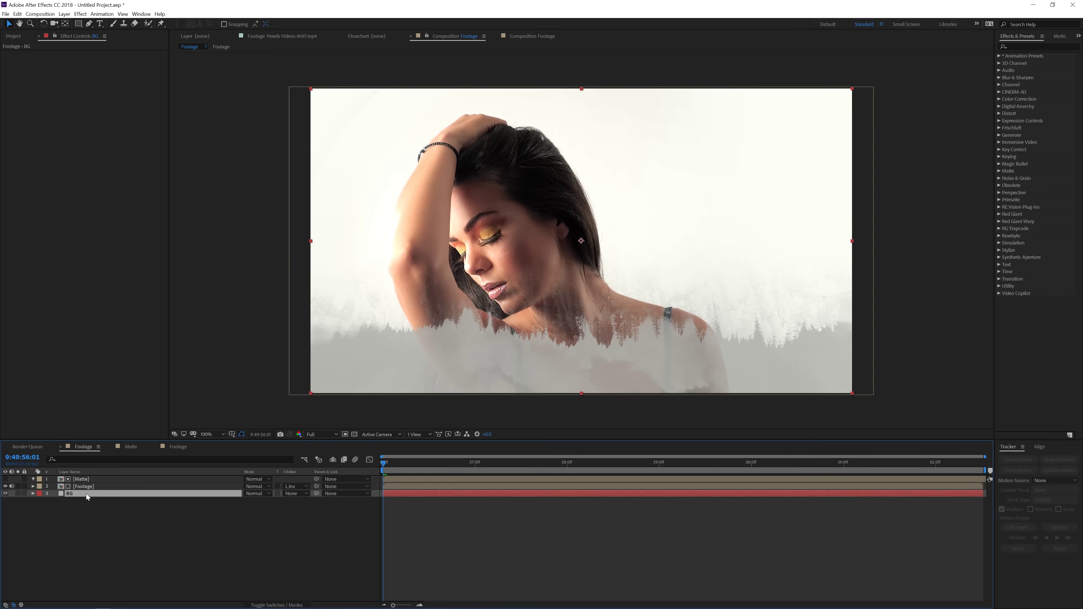
Step: Copy the Adj layer's Levels and Hue/Saturation effects onto the BG layer and preview the result
click(128, 447)
click(172, 446)
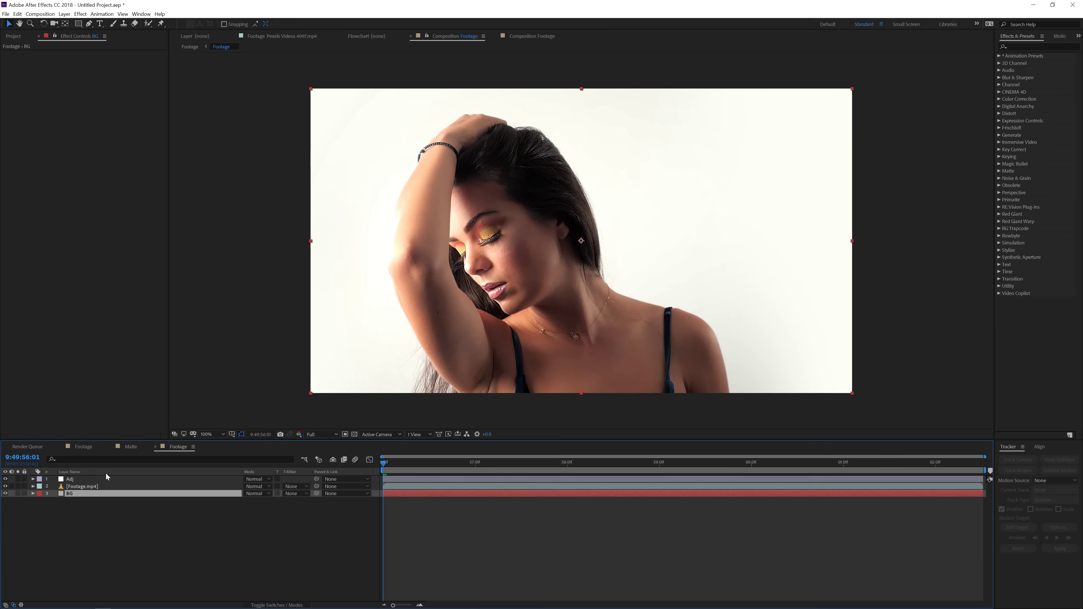
click(81, 479)
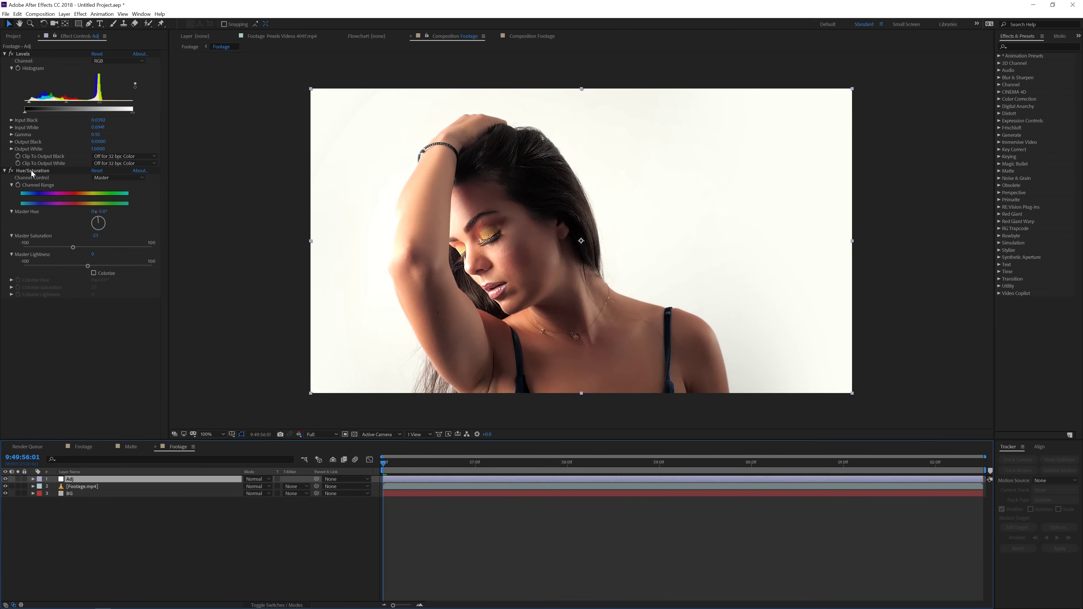
click(27, 54)
ctrl+click(24, 171)
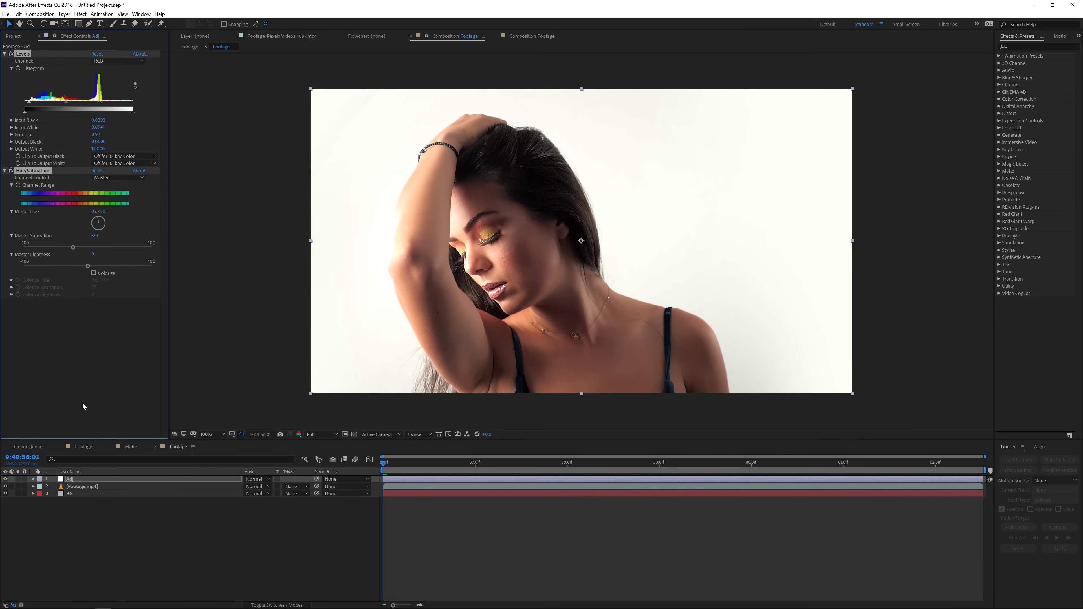
click(87, 445)
click(86, 494)
key(ctrl+v)
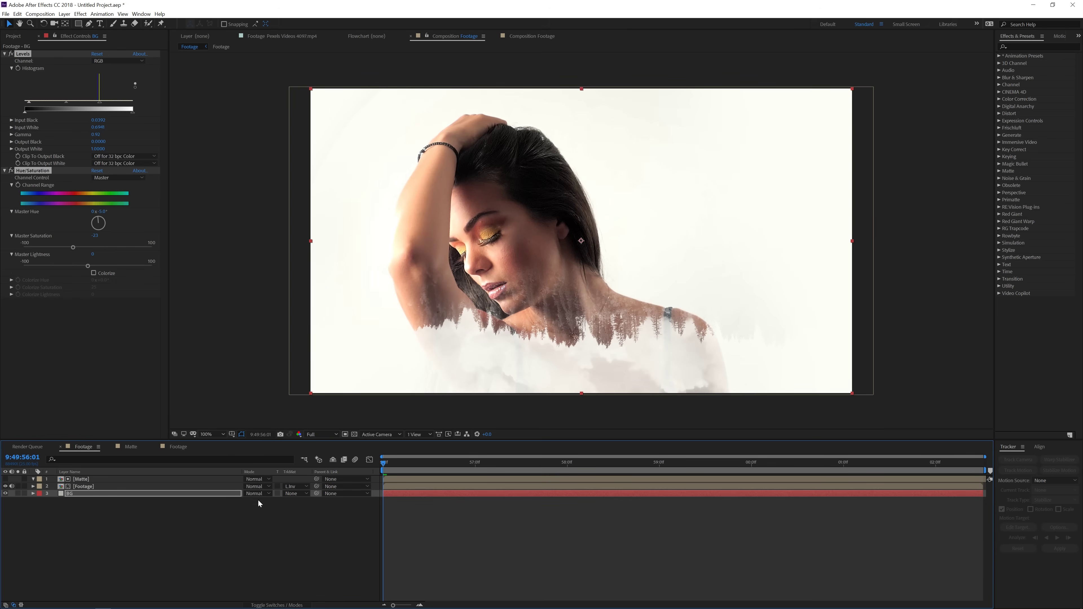
drag(383, 466, 397, 464)
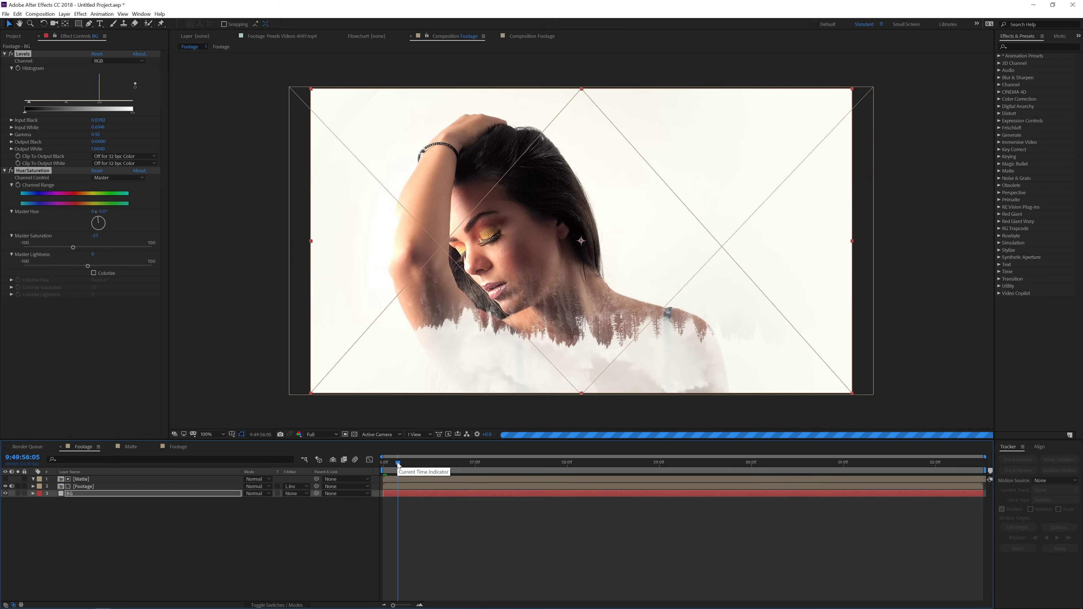
drag(397, 462, 383, 463)
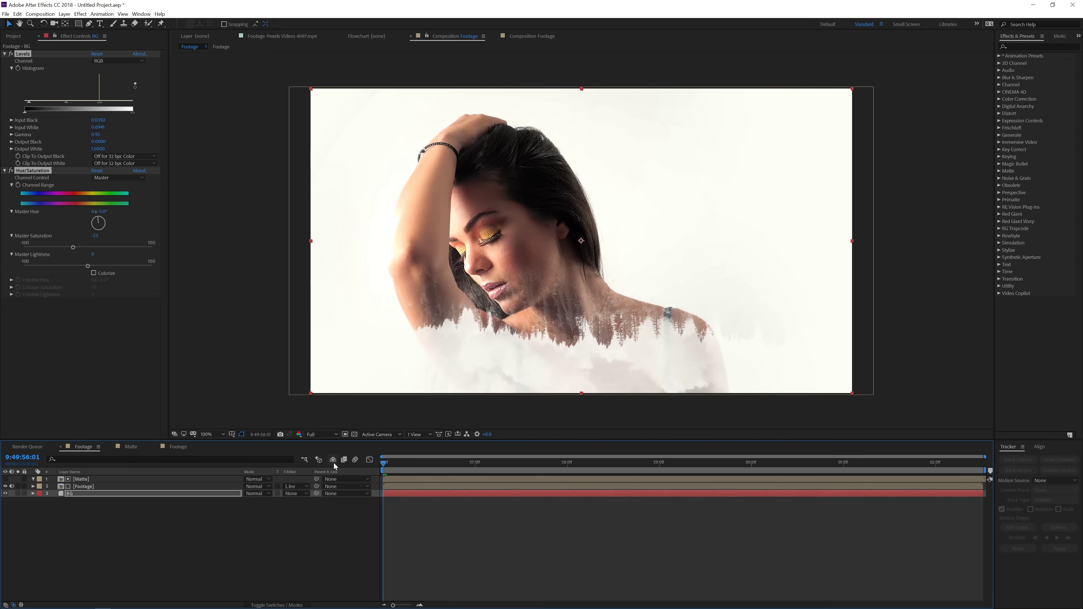
click(180, 507)
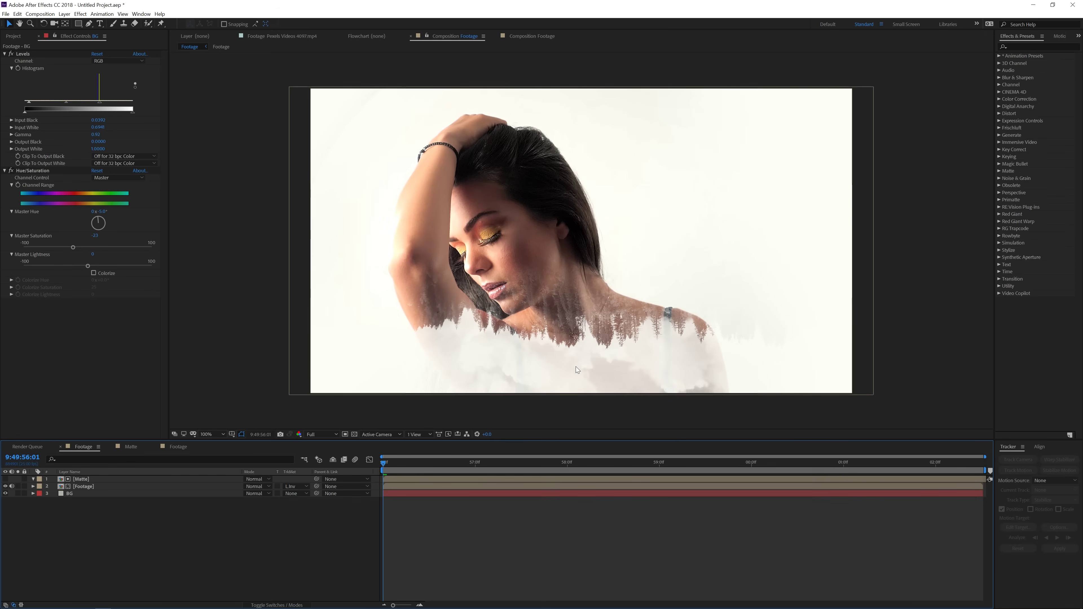
Step: Apply a Curves effect to the Pexels Videos 4097.mp4 forest clip in the Matte comp
click(133, 448)
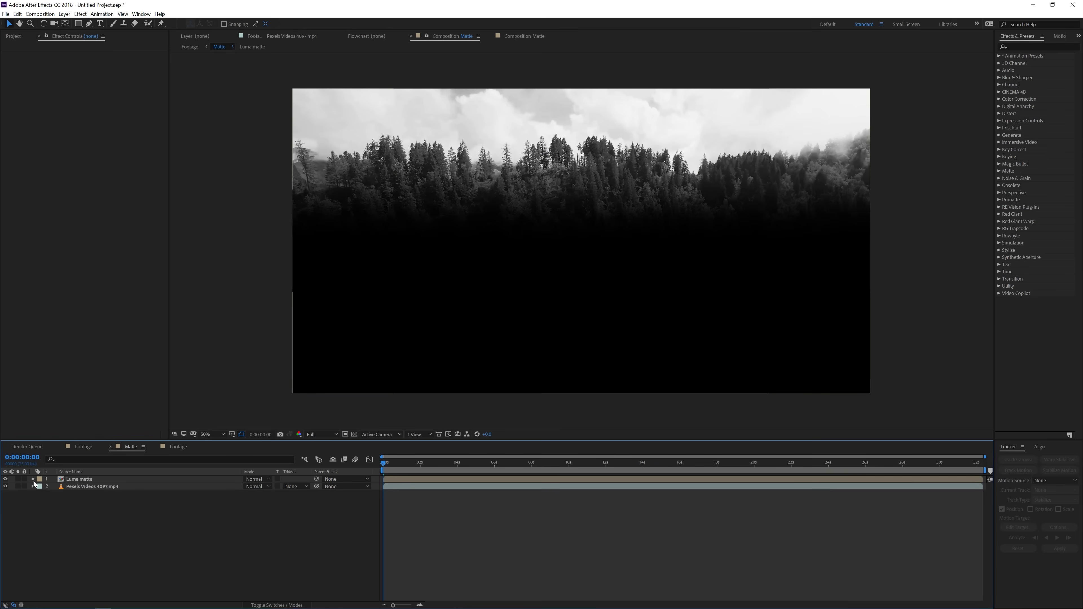
click(80, 486)
key(ctrl+alt+shift+e)
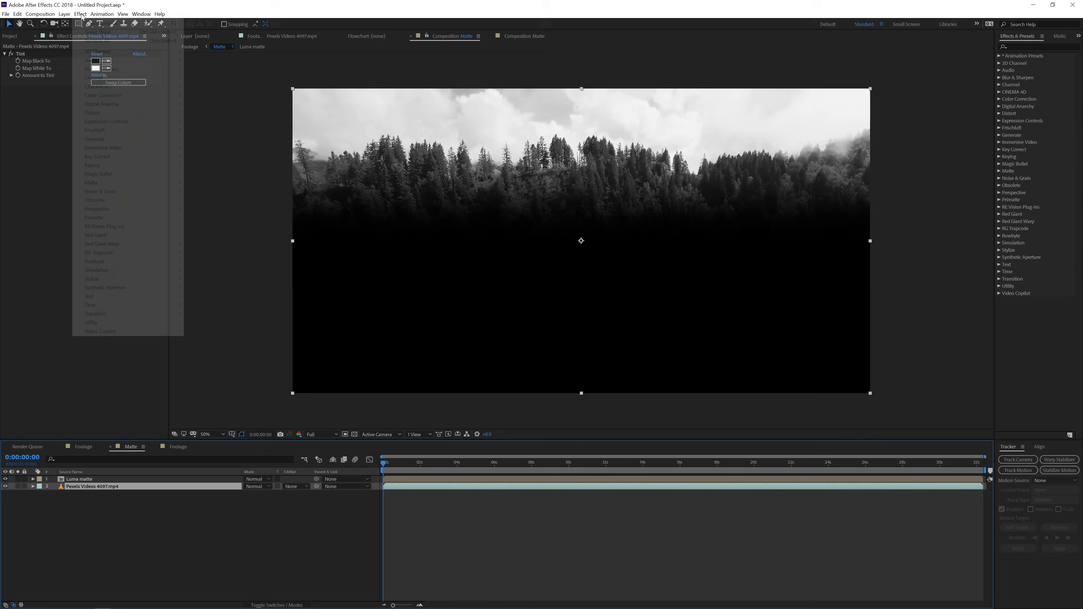
mouse_move(162, 95)
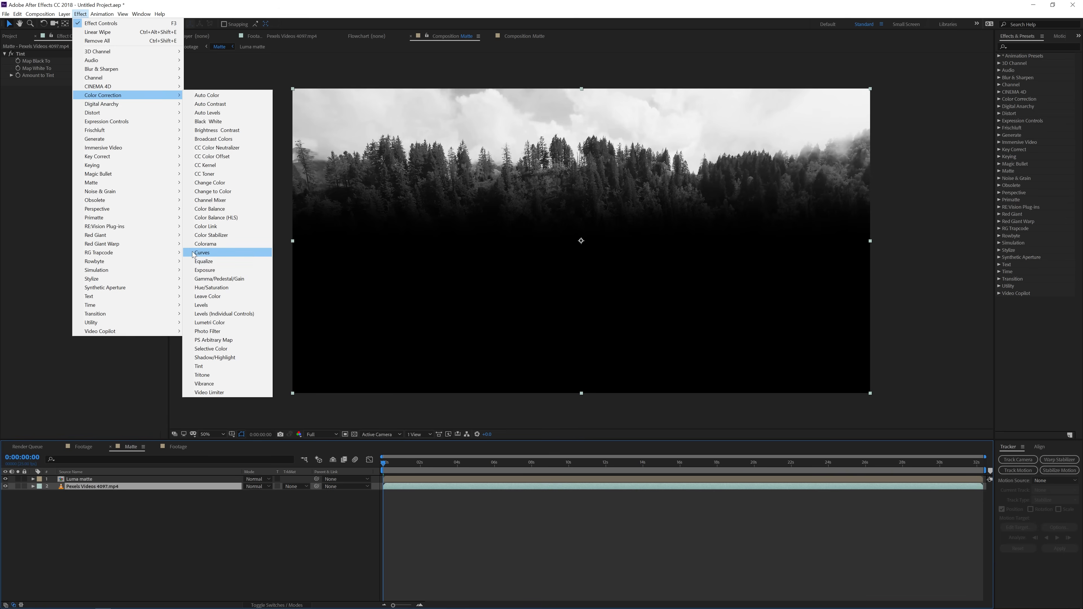
click(201, 252)
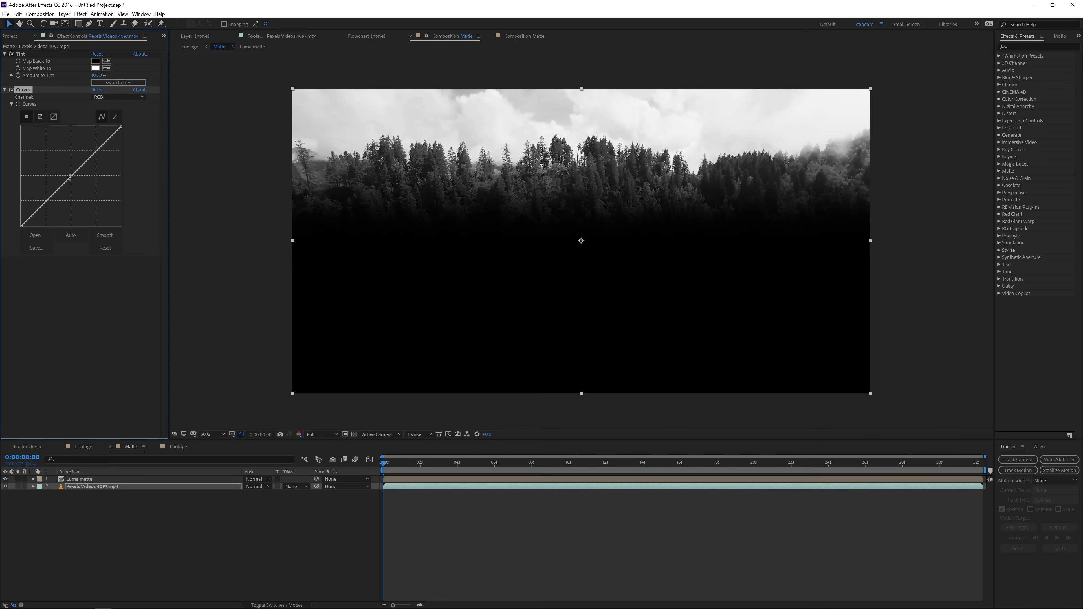
Step: Bend the curve upward to brighten the forest highlights and sky
drag(86, 162, 93, 148)
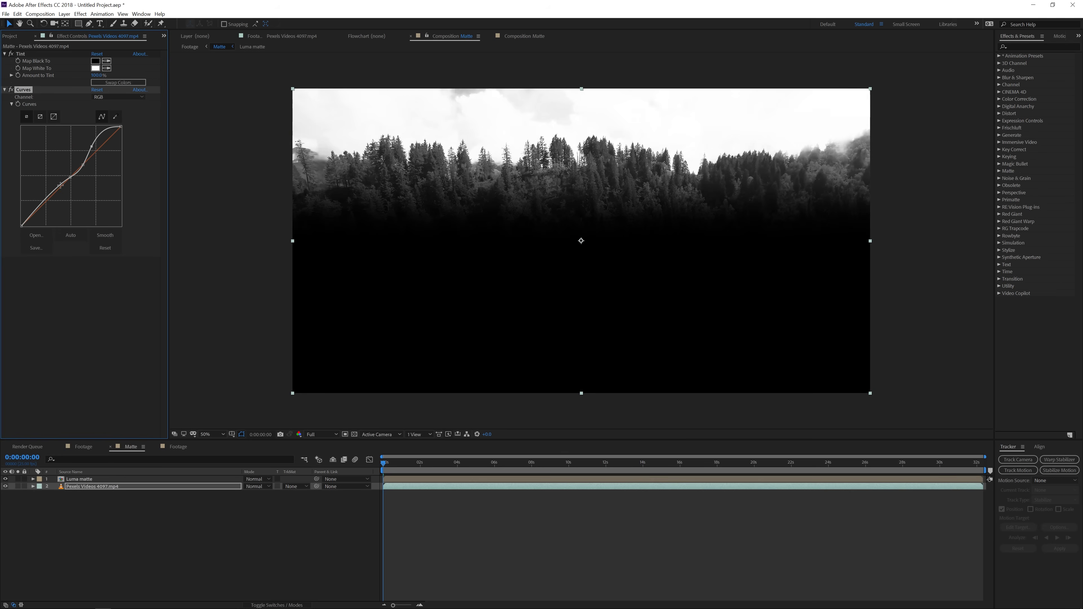
drag(61, 185, 52, 193)
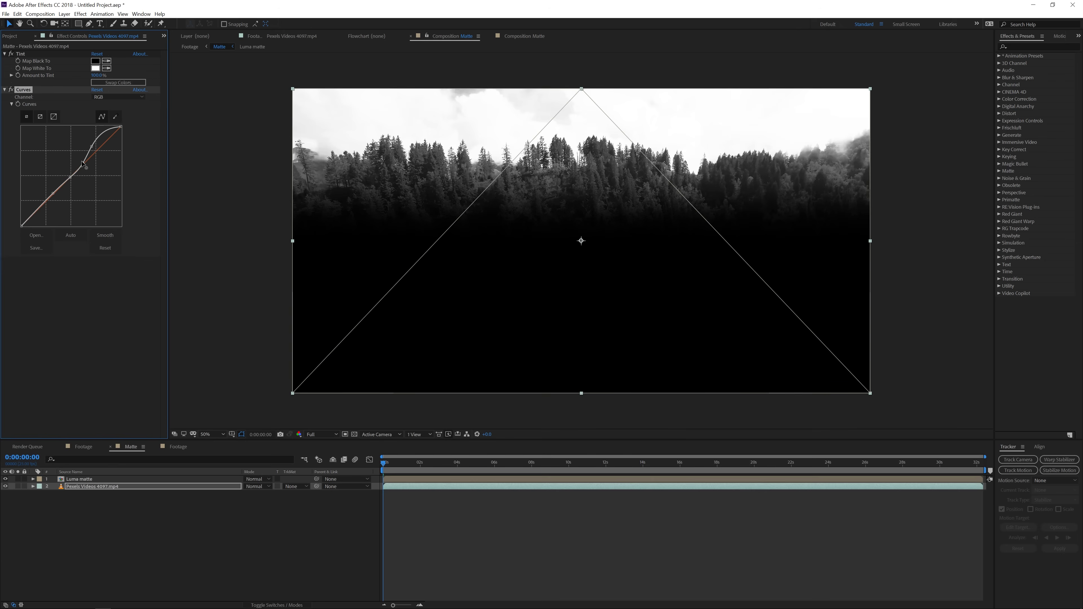
click(65, 183)
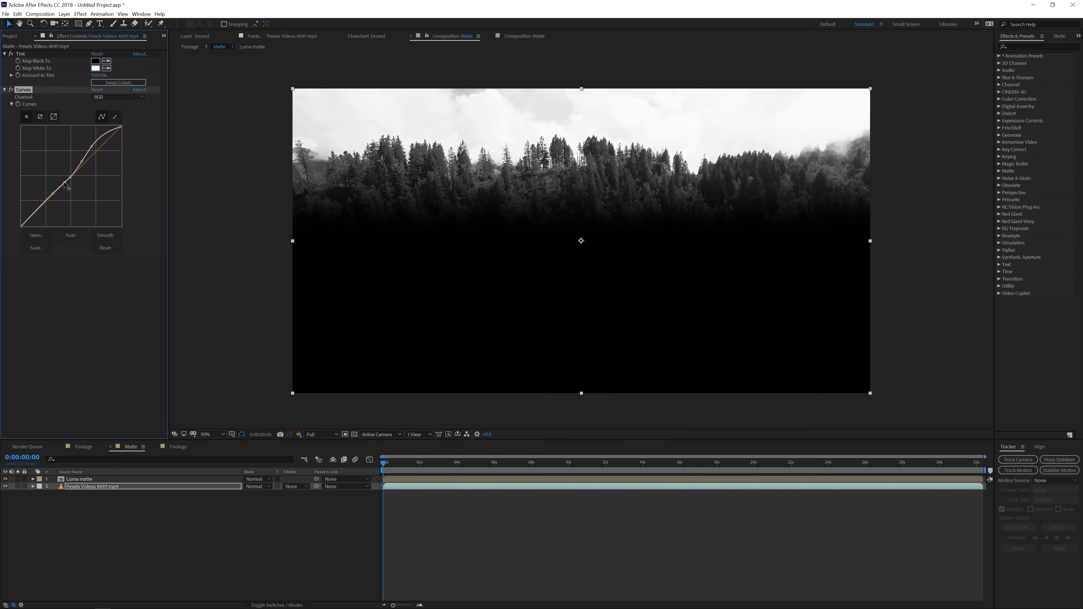
click(80, 161)
drag(91, 144, 89, 141)
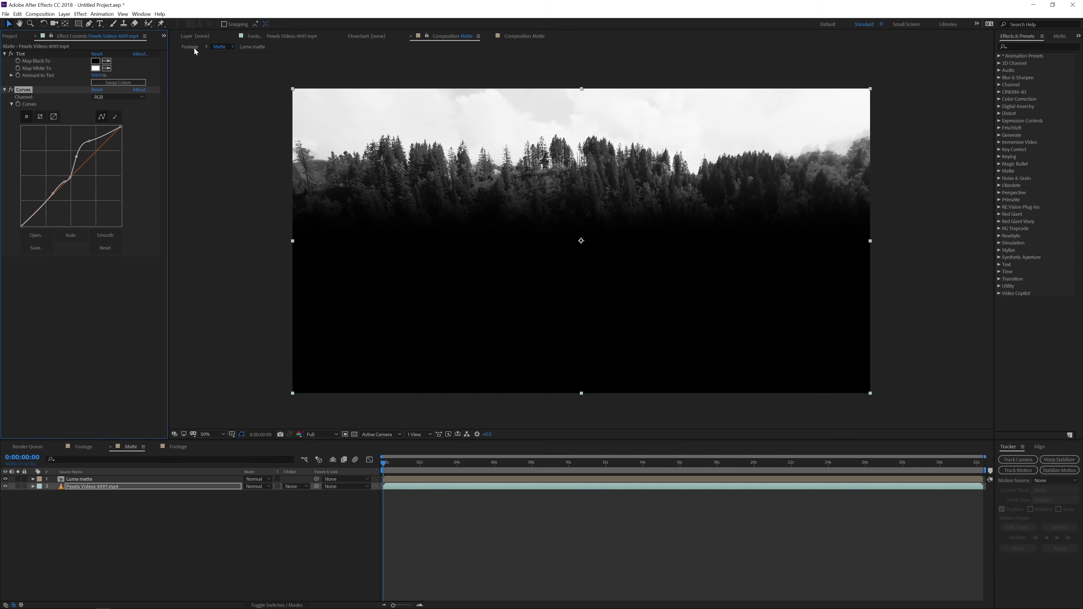
click(194, 47)
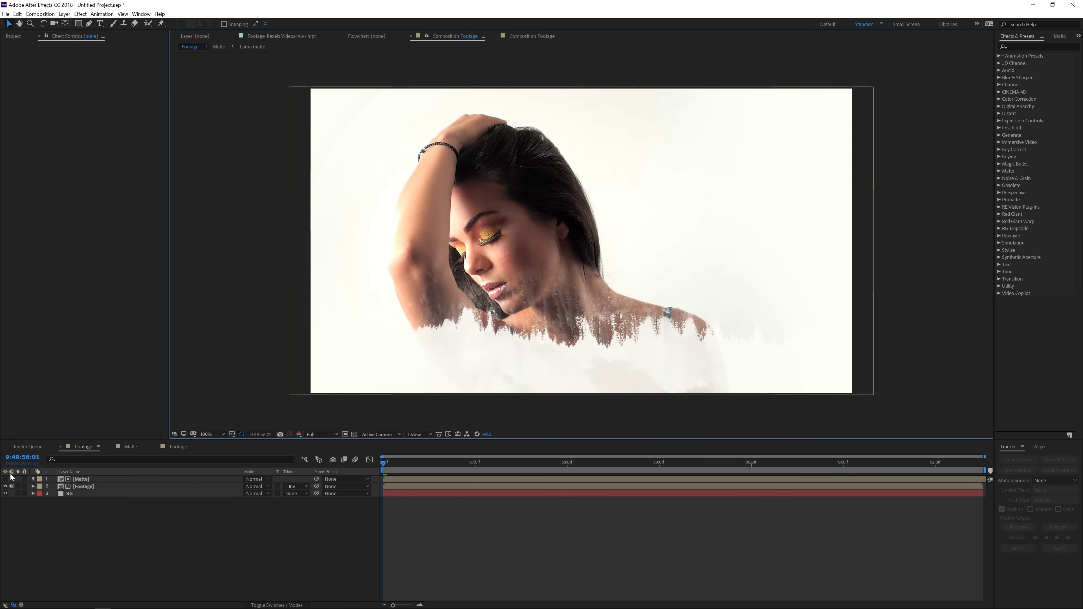
Step: Move and scale up the Matte layer so the forest climbs over her shoulders
click(75, 486)
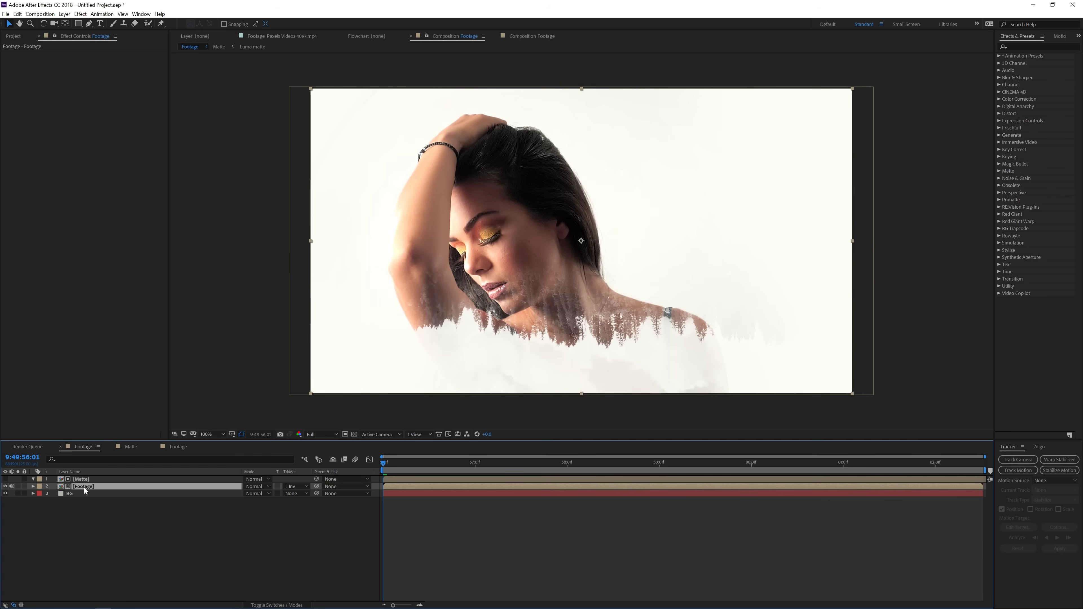
click(87, 479)
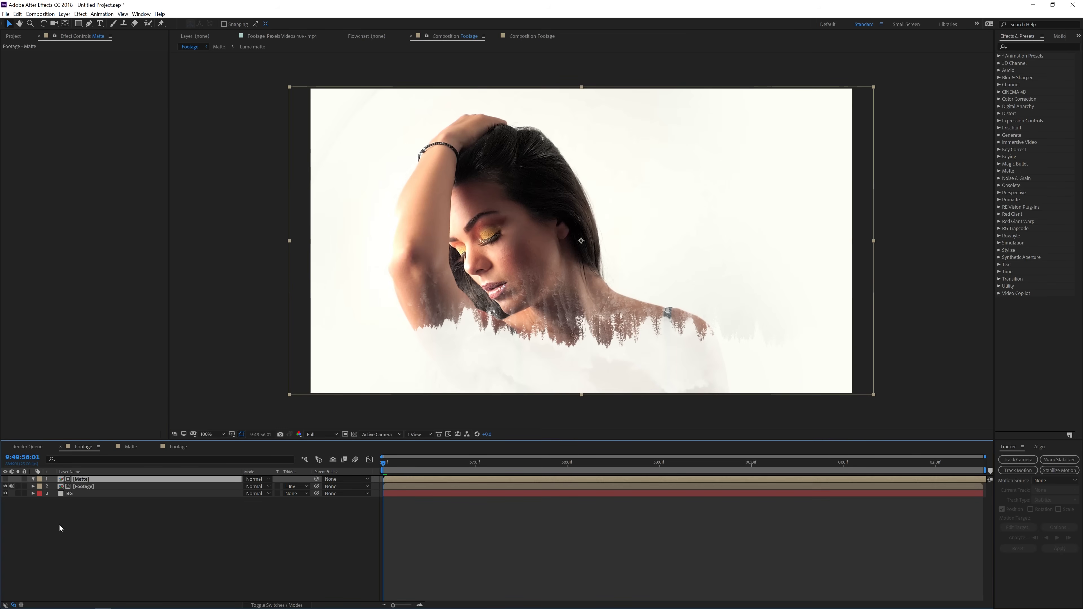
drag(528, 193, 537, 225)
drag(882, 118, 1006, 35)
drag(684, 332, 674, 291)
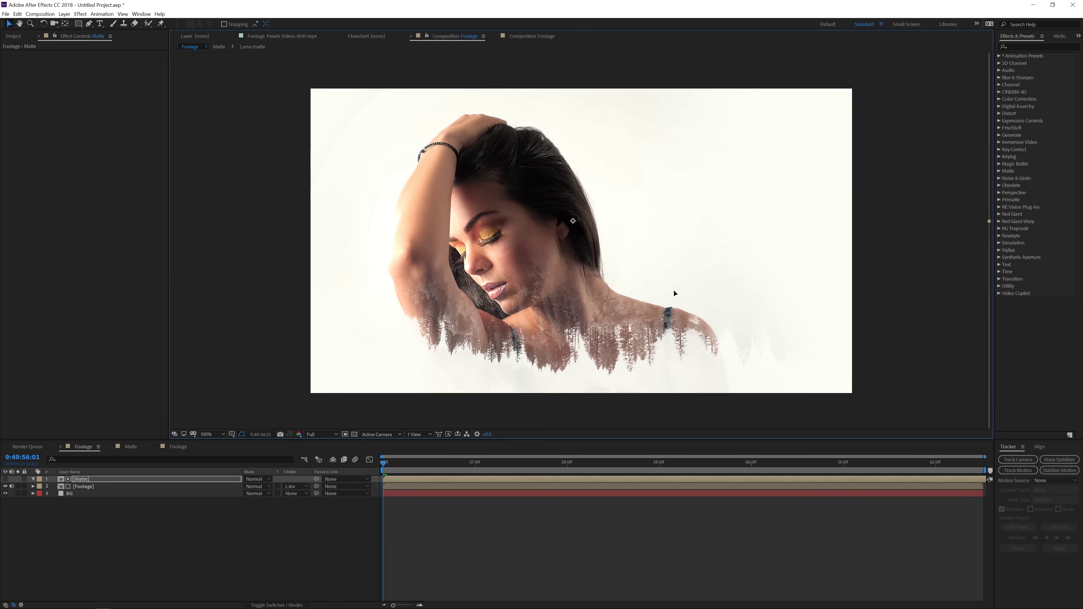
double_click(416, 478)
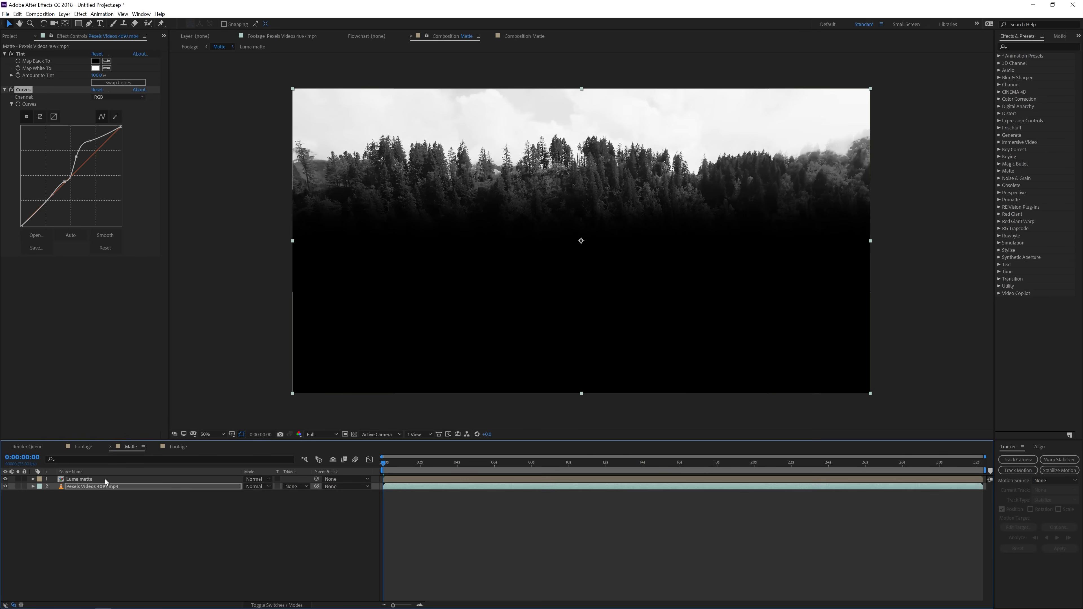
Step: Try a Linear Wipe Transition Completion of 50%, comparing the blend in the Footage comp
click(105, 479)
click(96, 61)
text(50)
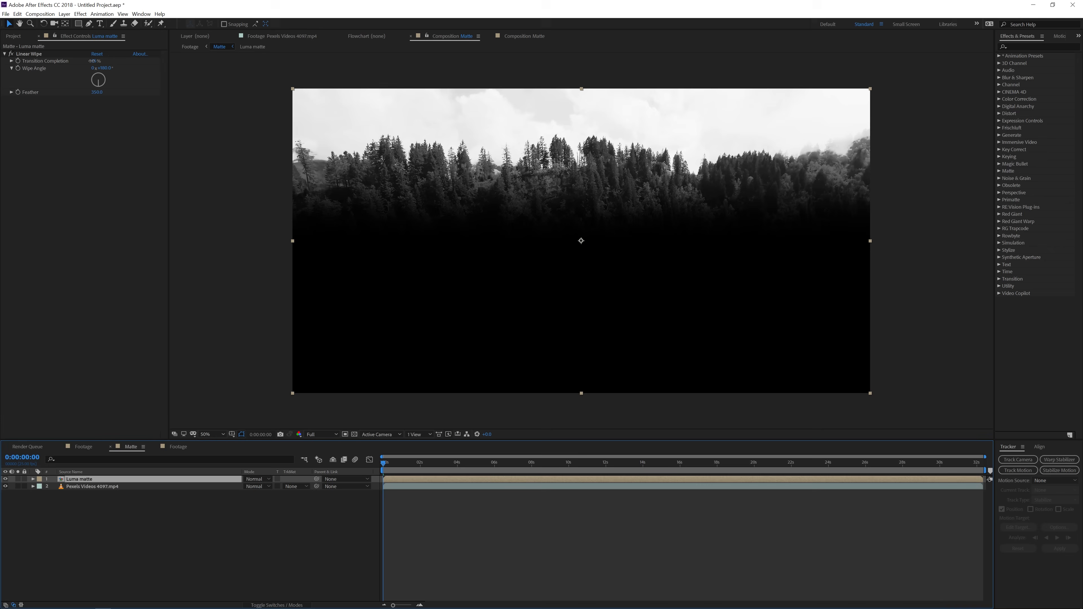
key(Return)
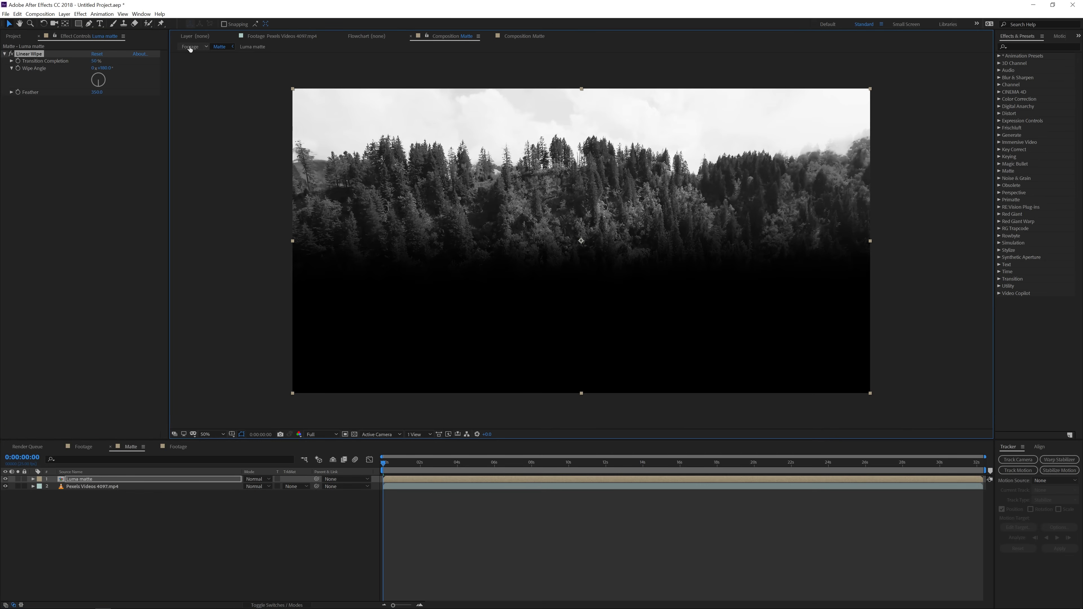
click(192, 45)
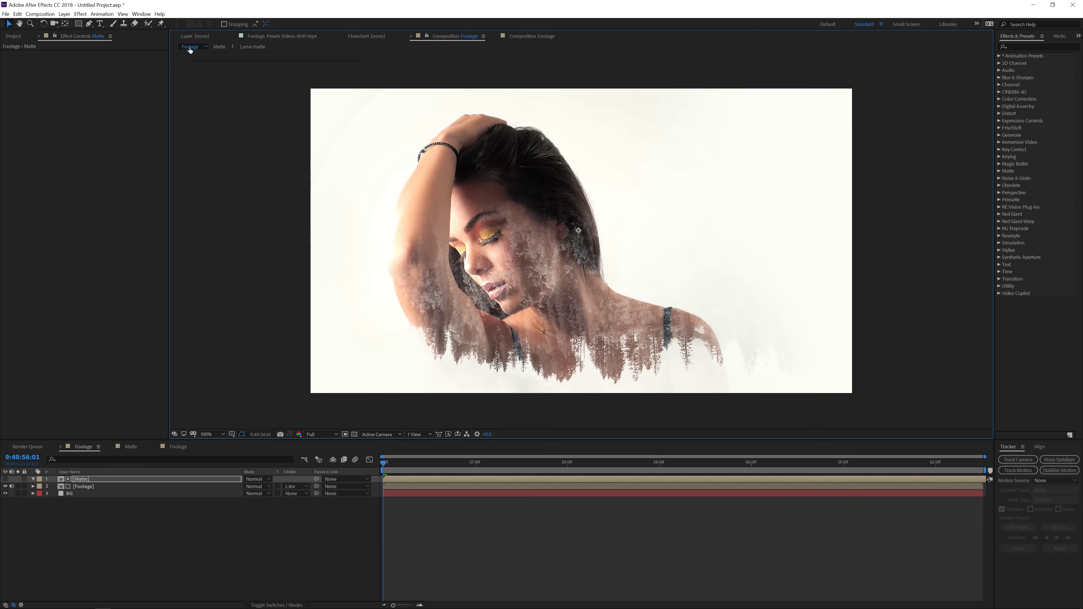
click(220, 48)
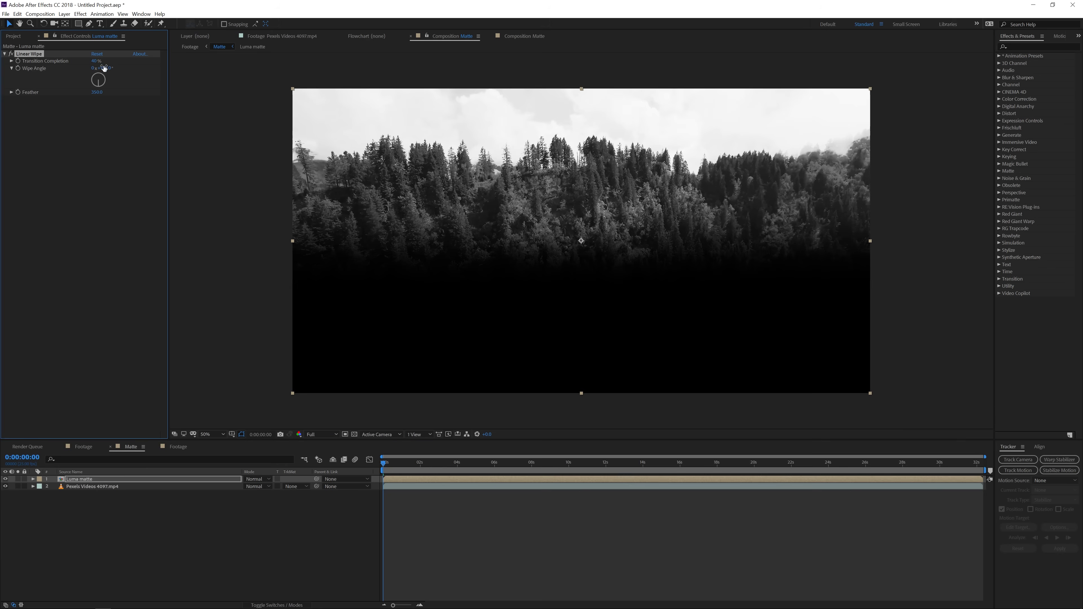
click(191, 46)
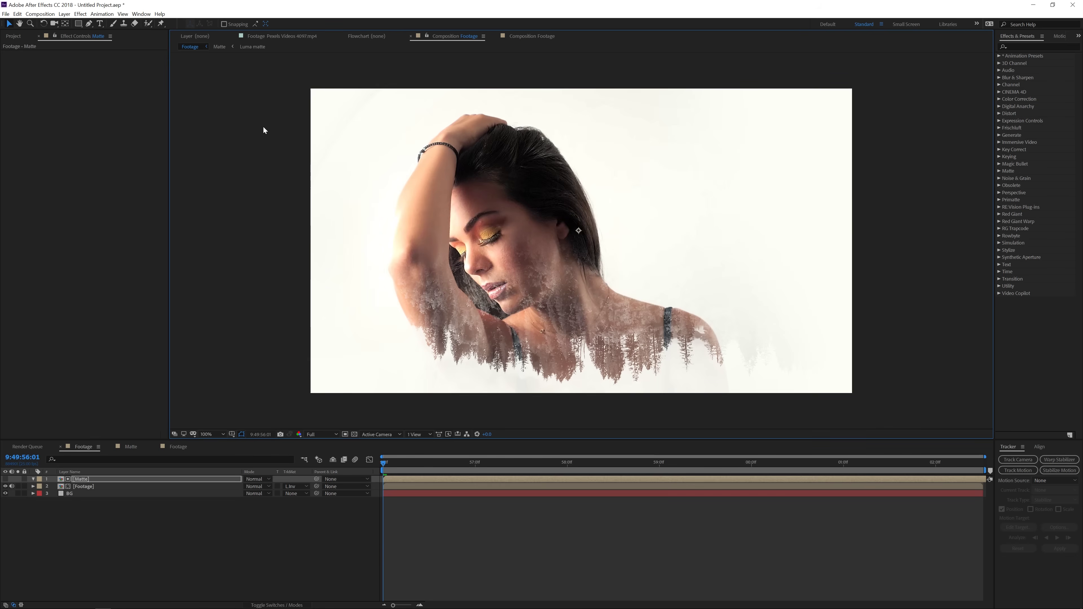
click(220, 48)
Step: Lower the Transition Completion to 30% and check the blend in the Footage comp
click(96, 61)
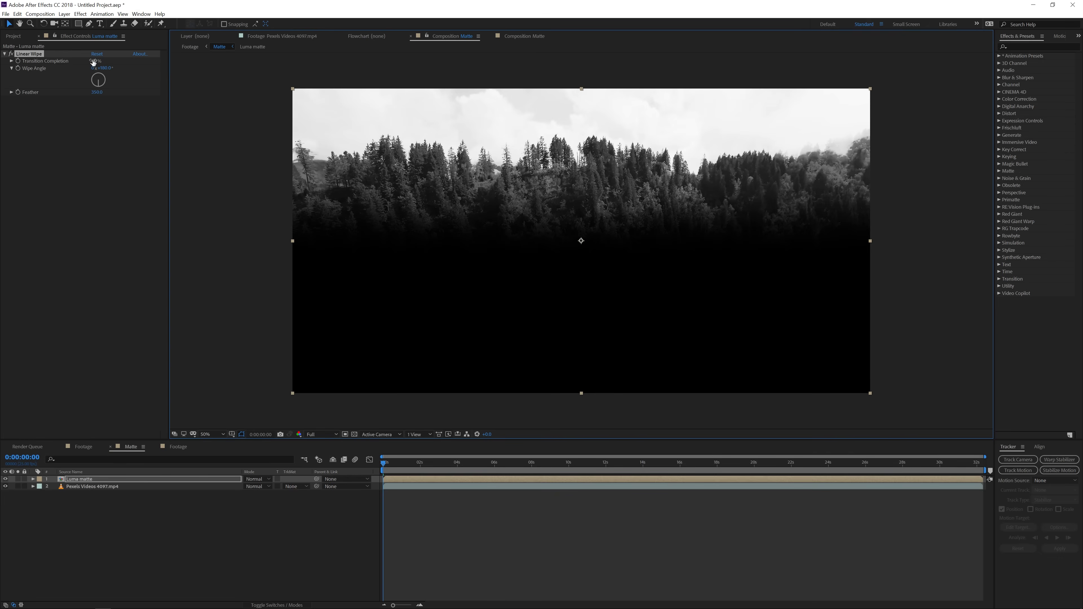
text(30)
key(Return)
click(192, 49)
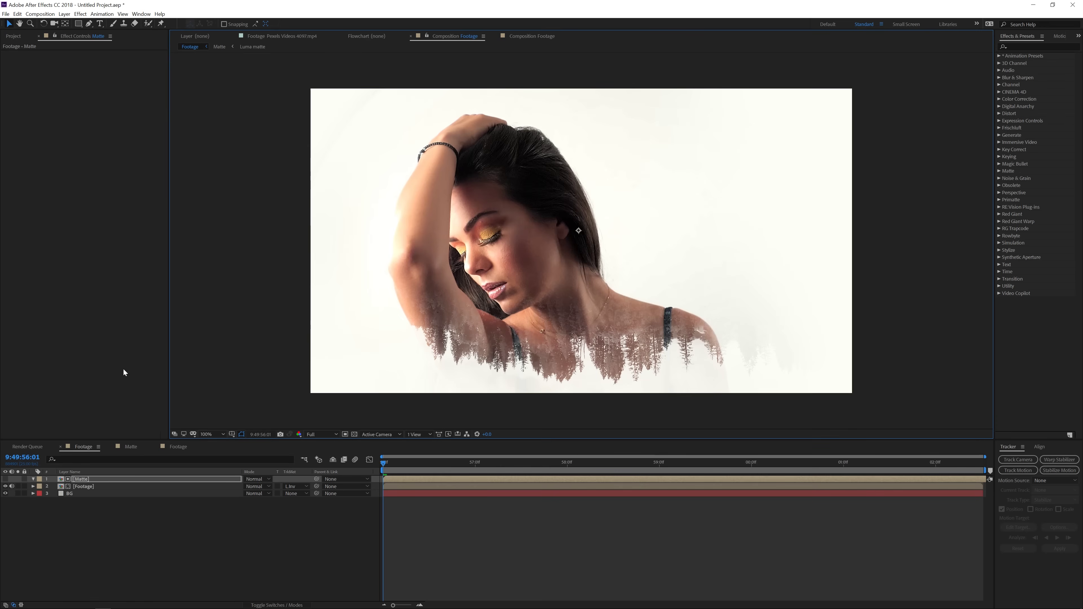
Step: Duplicate the Matte composition in the Project panel as Matte 2
click(88, 480)
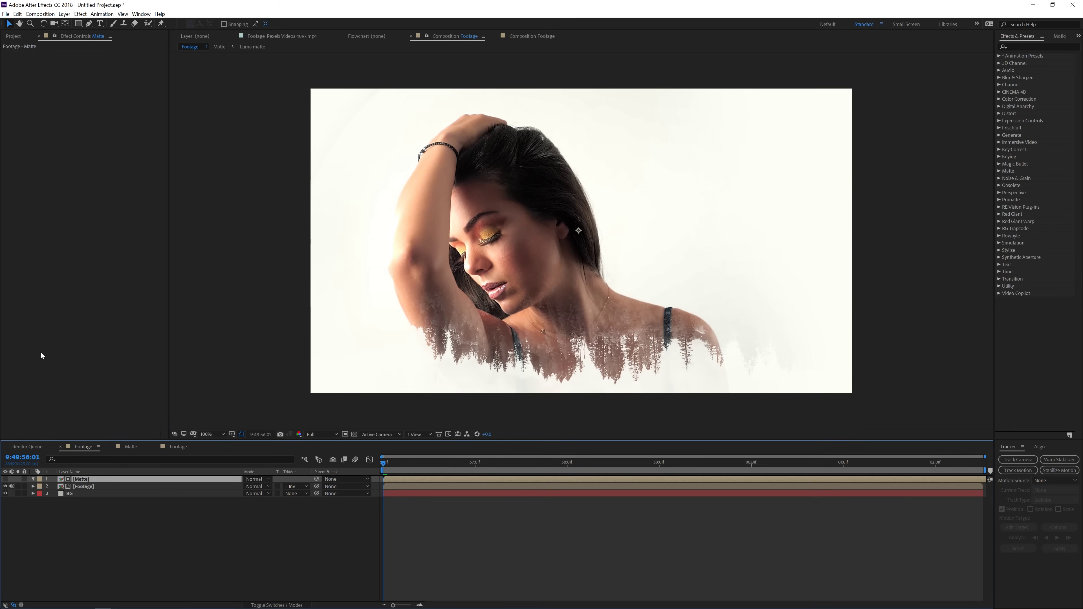
click(13, 36)
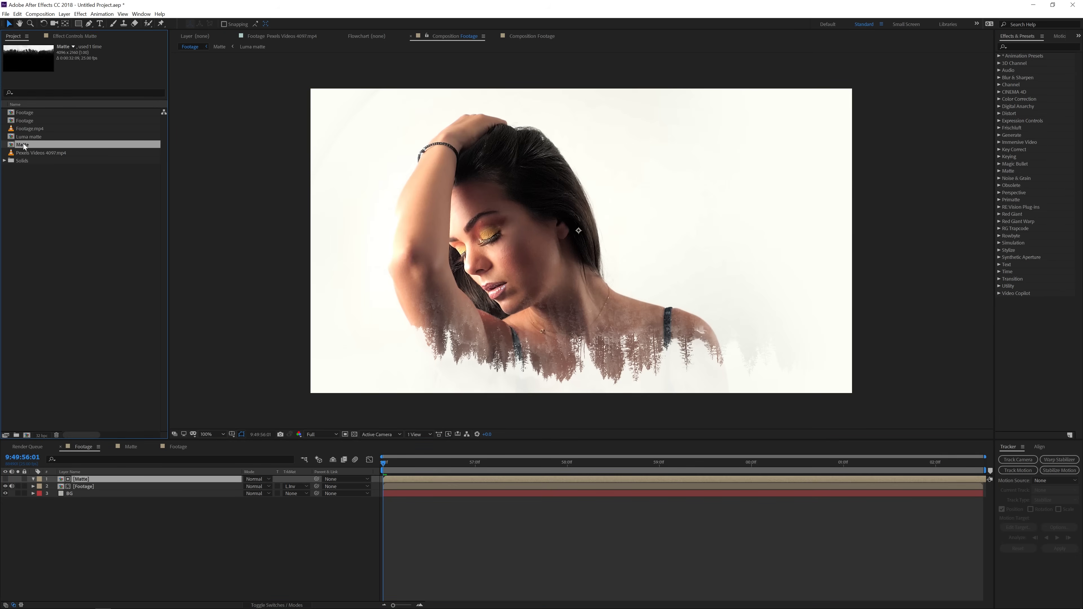
key(ctrl+d)
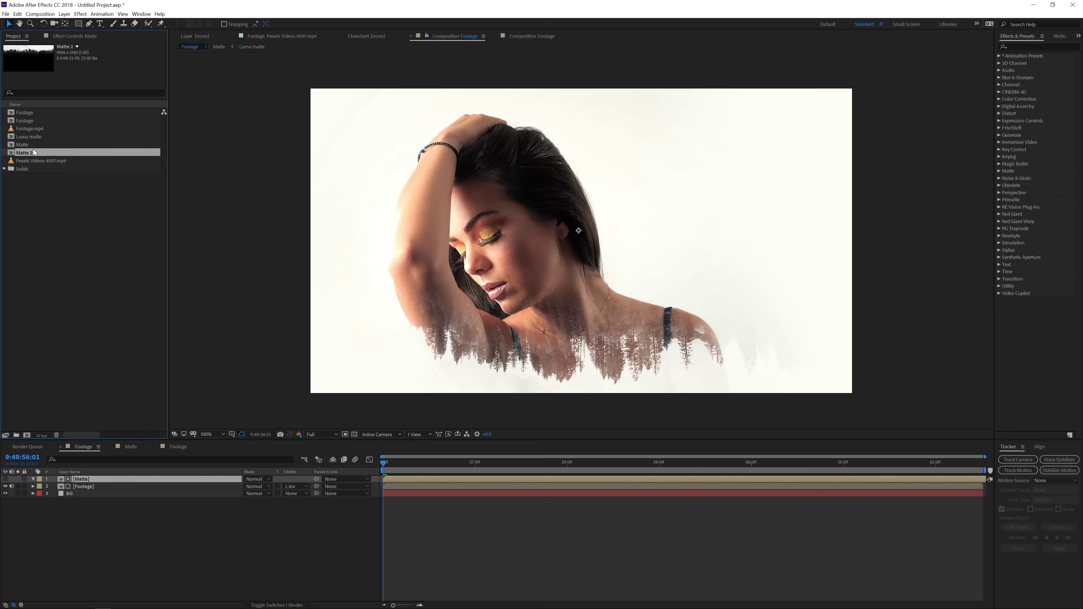
drag(23, 153, 93, 476)
key(ctrl+z)
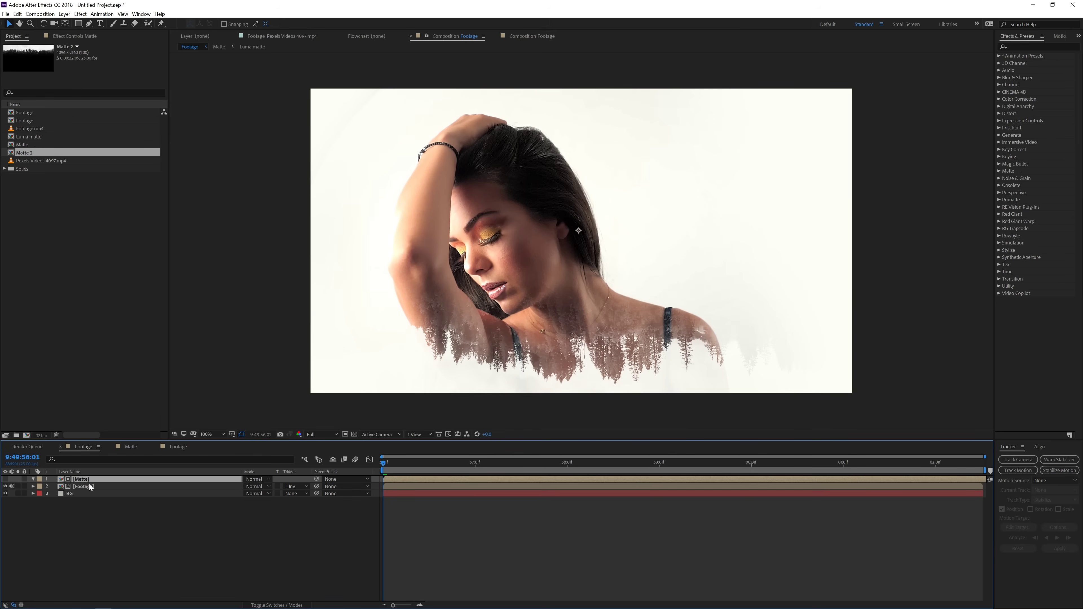
Step: Duplicate the Matte layer and replace the copy's source with Matte 2
key(ctrl+d)
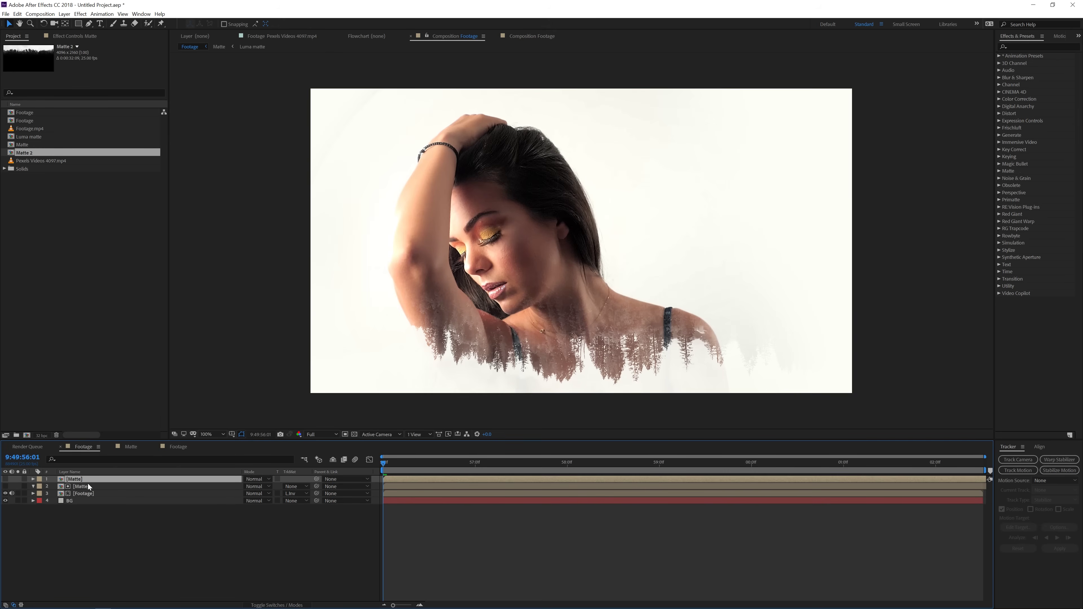
click(5, 479)
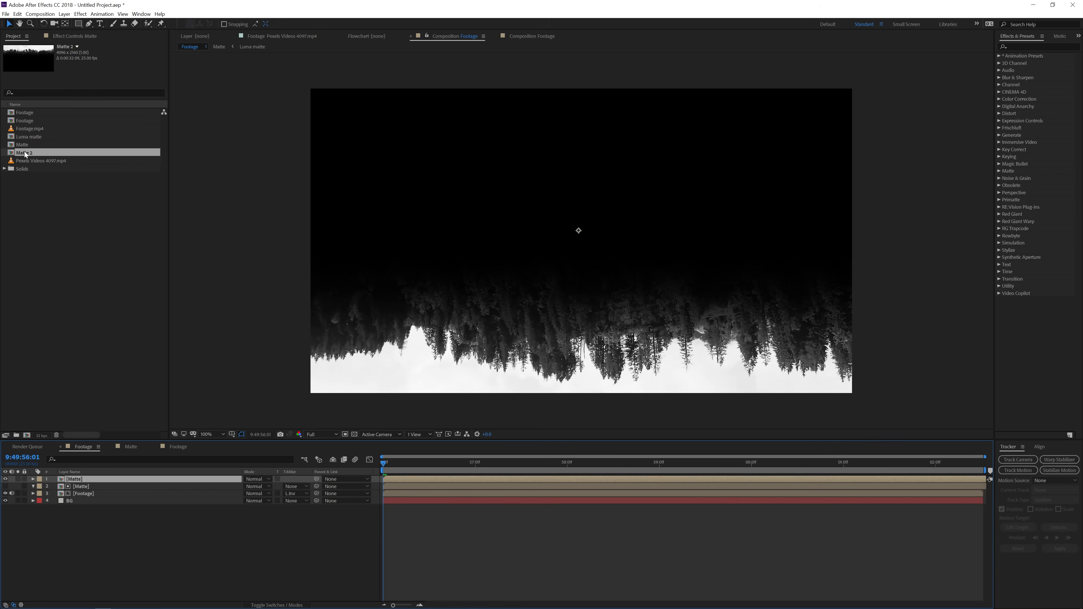
drag(26, 154, 84, 479)
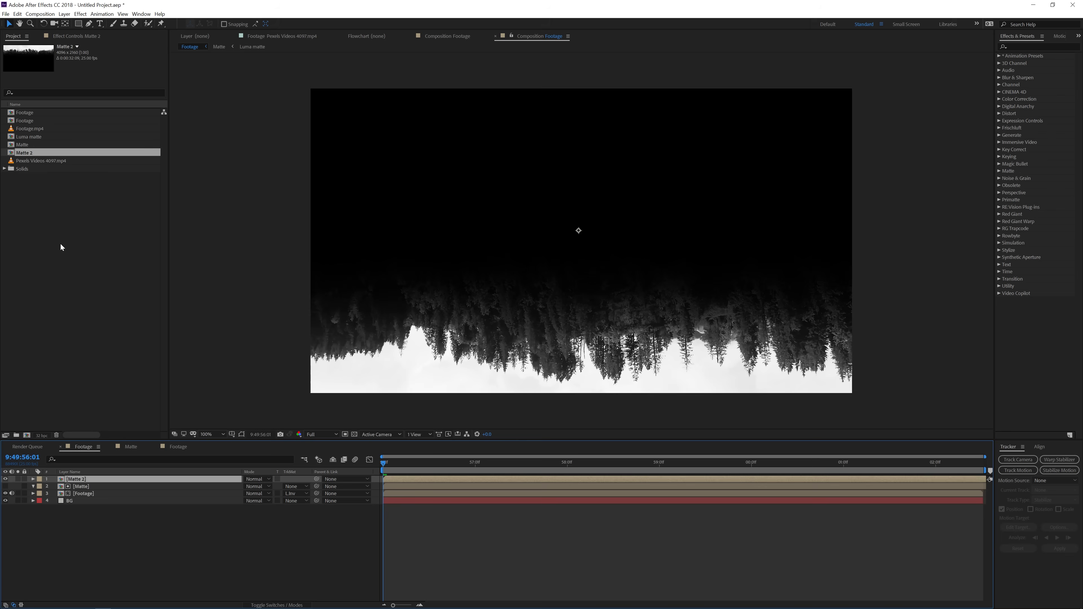
Step: In Matte 2, hide the Luma matte layer and disable the forest clip's Tint effect
double_click(88, 479)
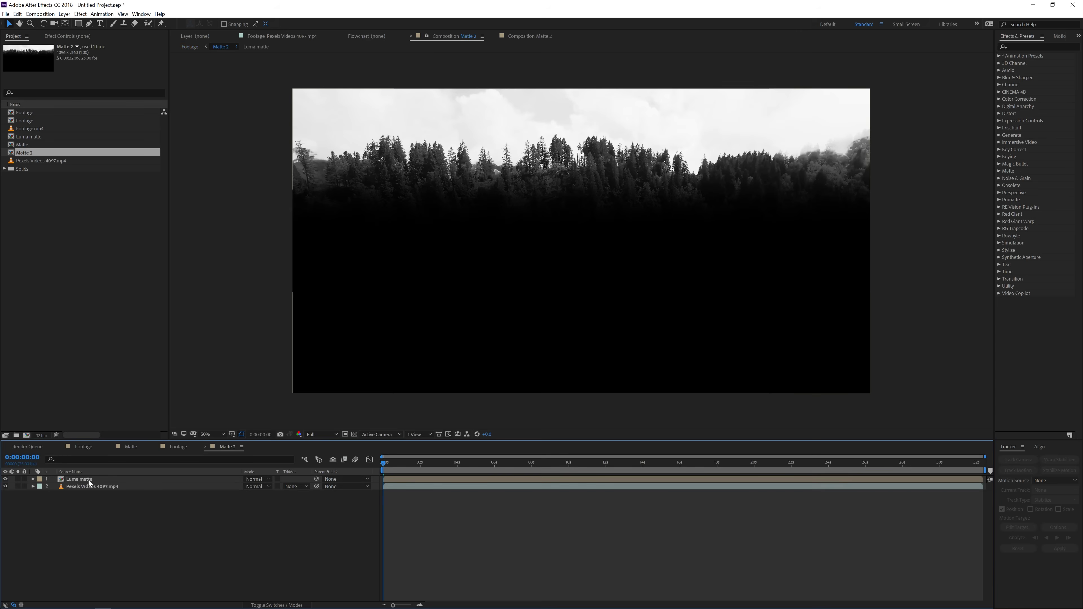
click(89, 36)
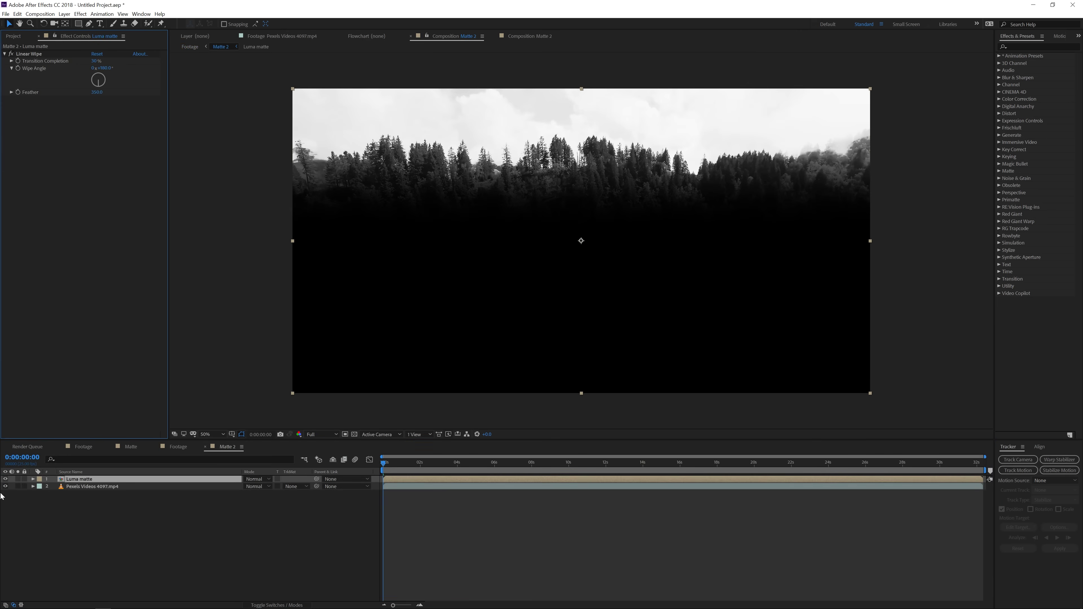
click(5, 479)
click(100, 487)
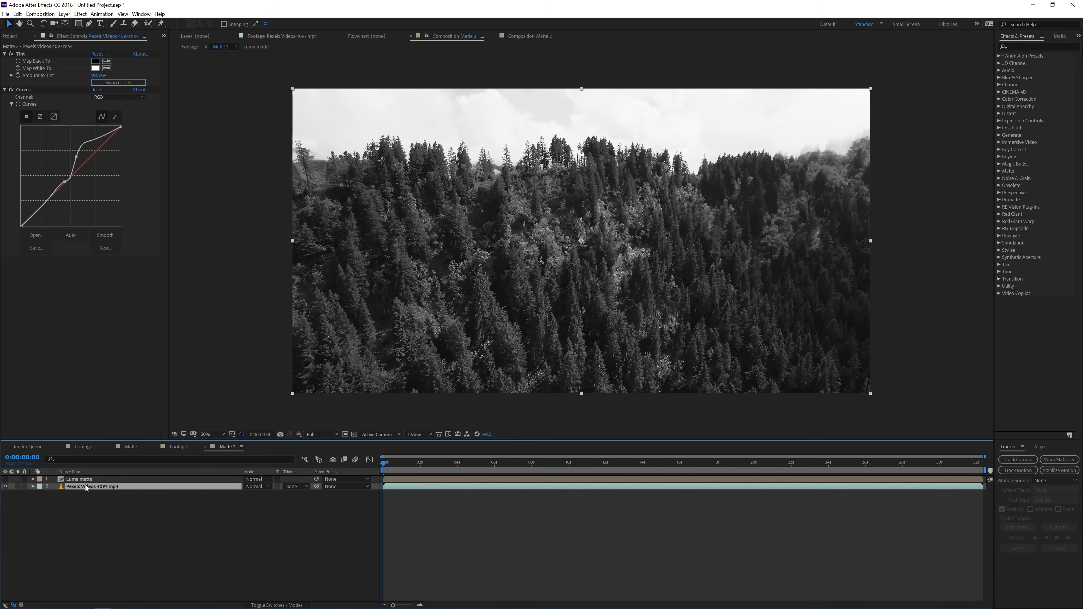
click(12, 57)
click(12, 54)
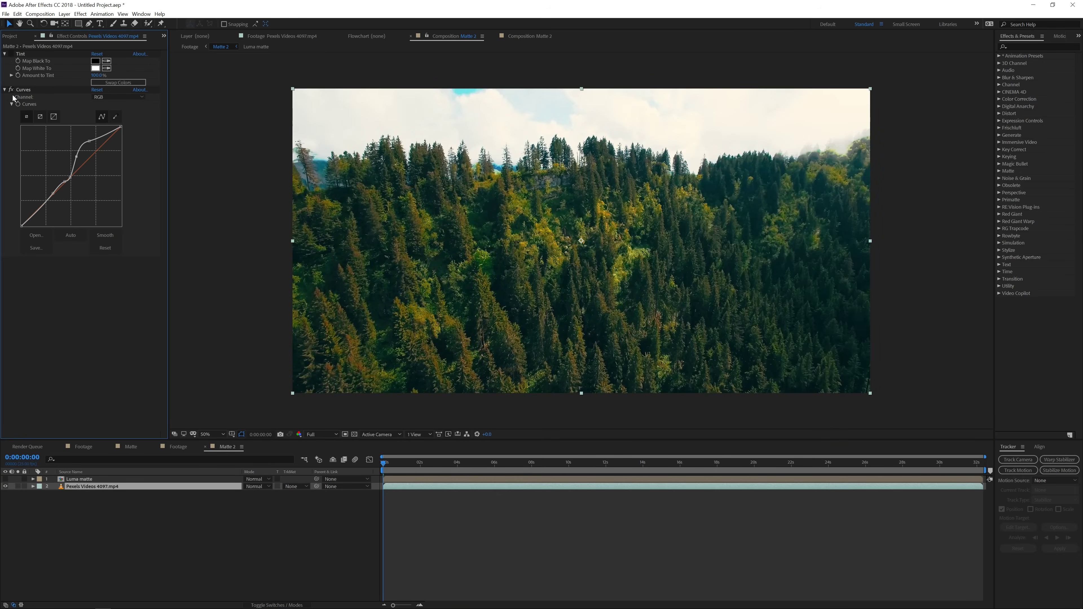
click(190, 47)
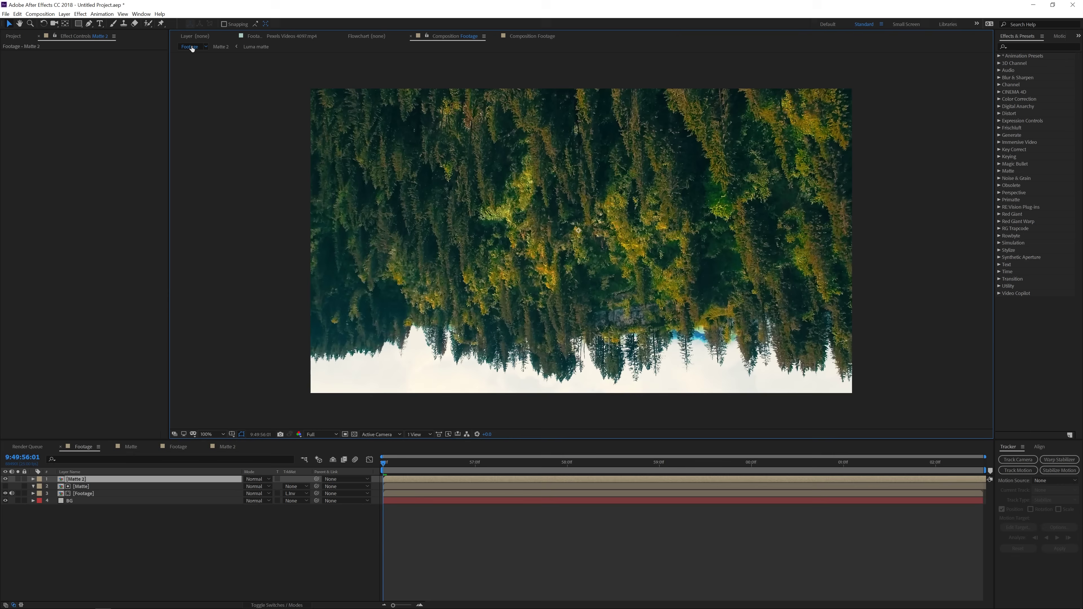
Step: Set Matte 2 to Screen blend mode and move a duplicate Matte layer to the top
click(252, 479)
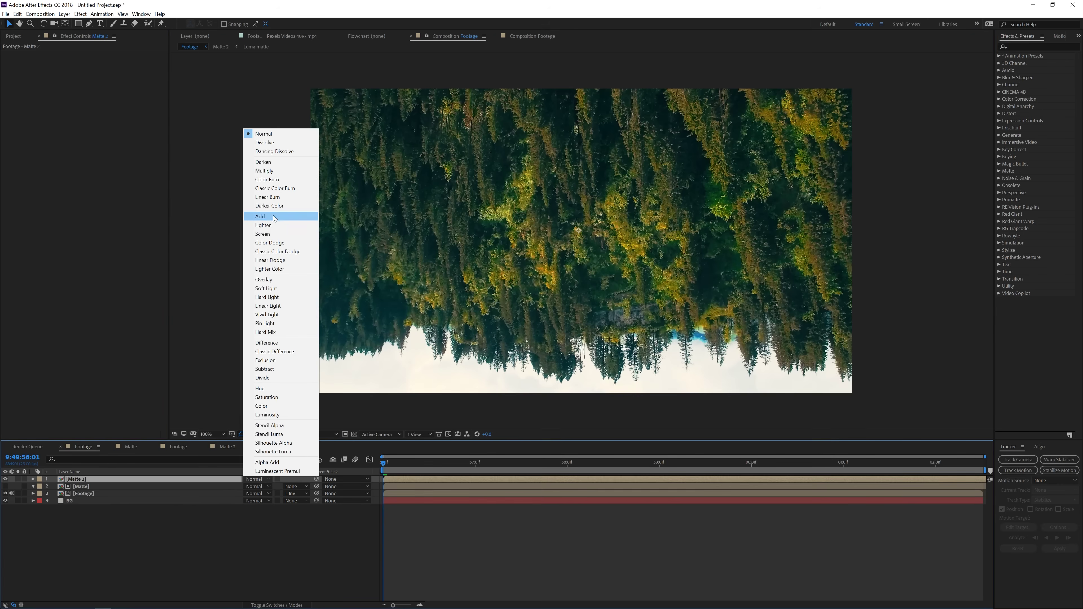
click(269, 231)
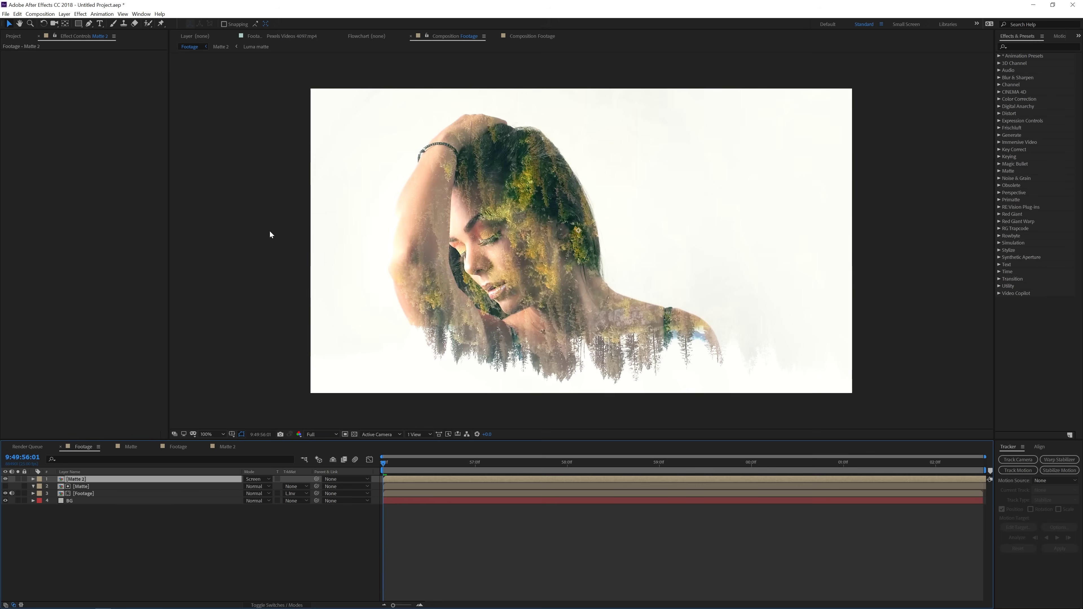
click(85, 487)
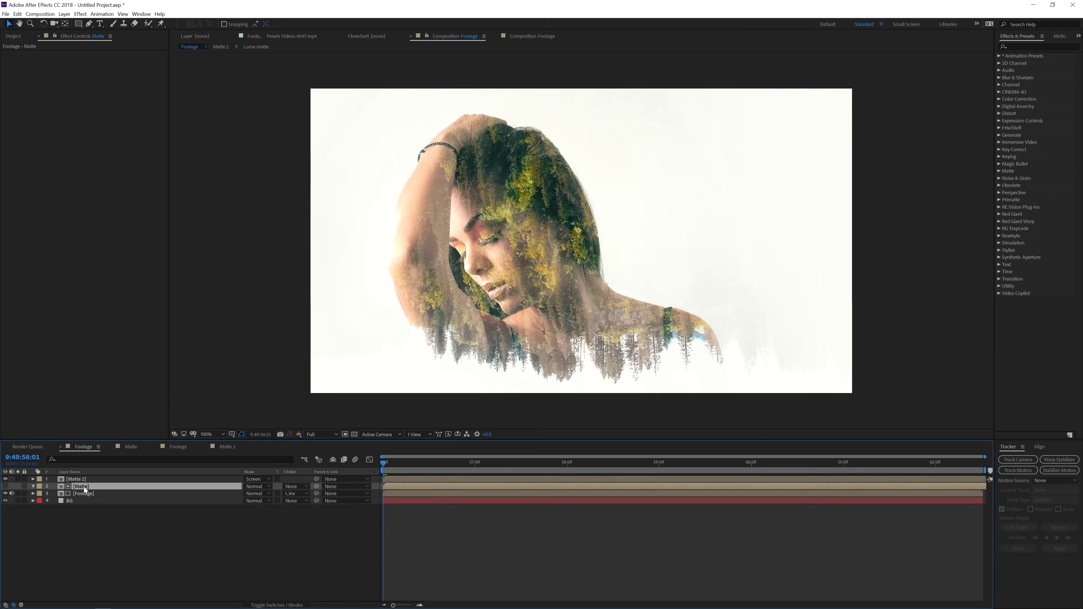
key(ctrl+d)
drag(85, 486, 140, 482)
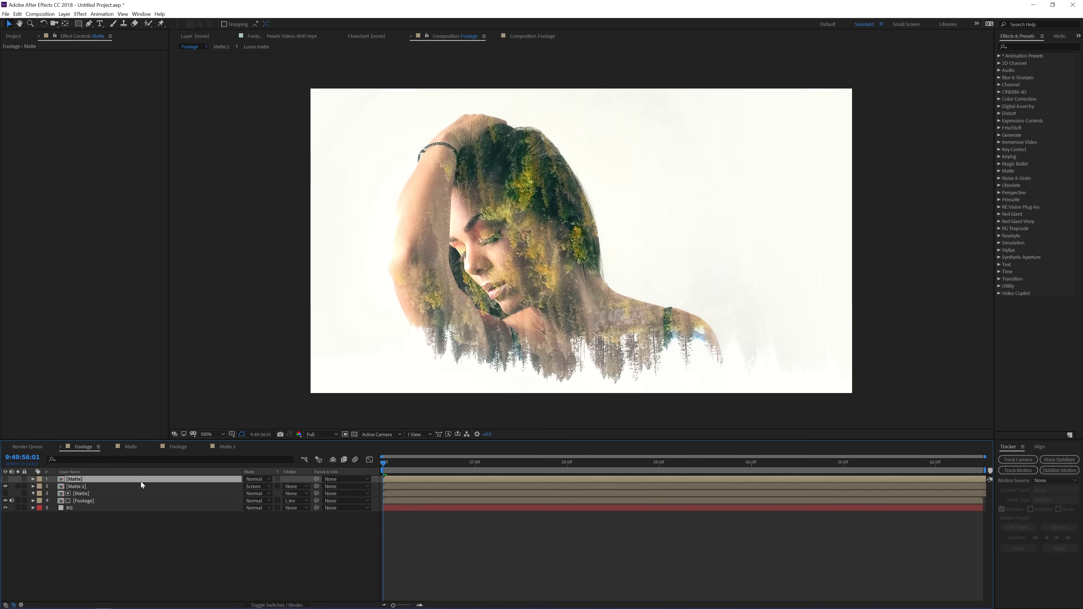
Step: Give Matte 2 a Luma Matte track matte and compare the composite with it on and off
click(108, 487)
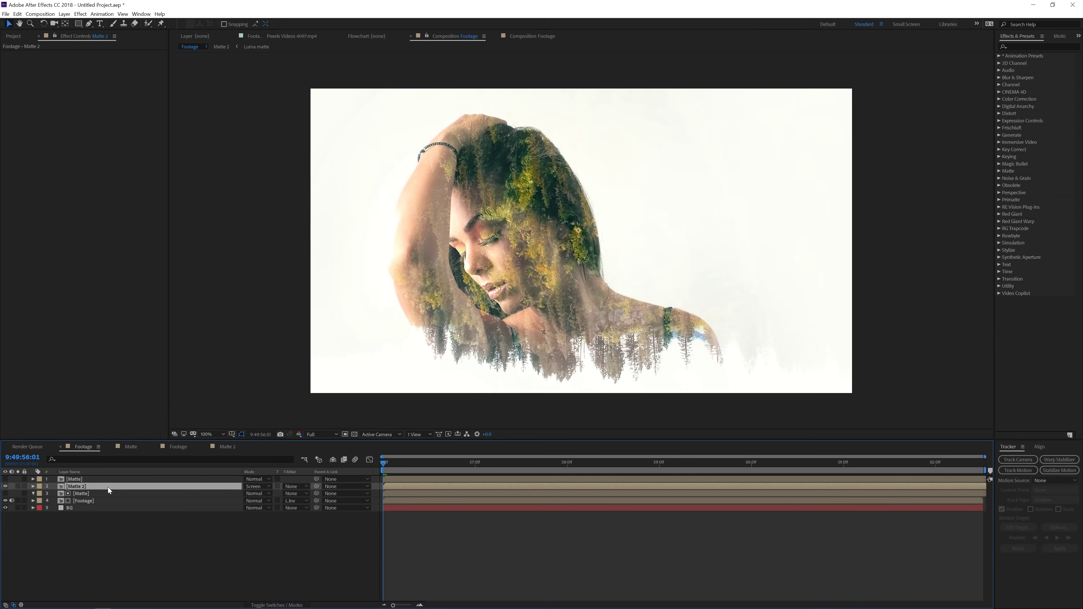
click(295, 487)
click(308, 532)
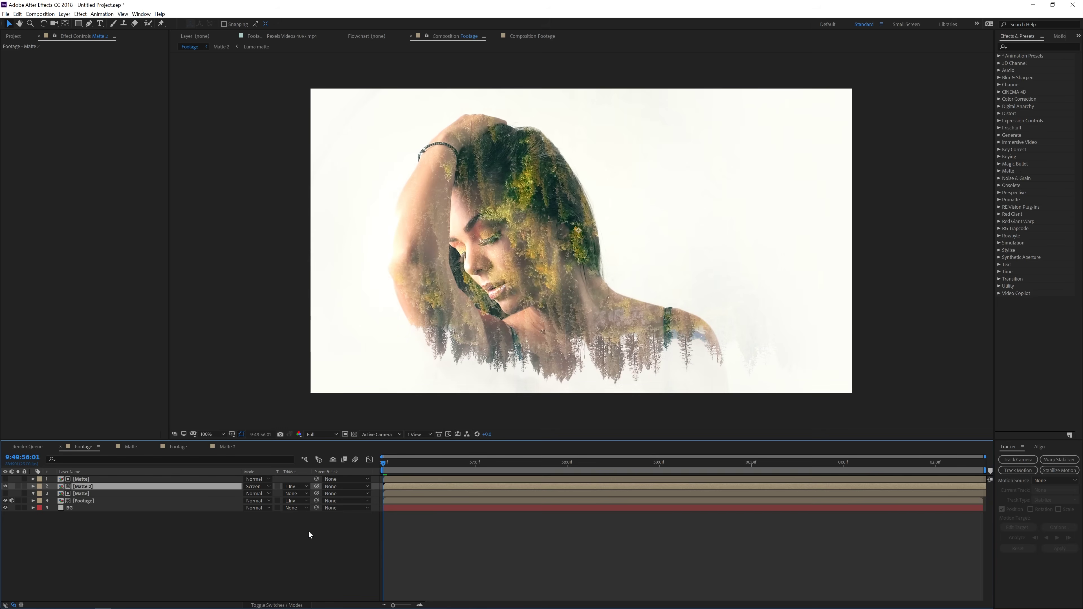
click(297, 486)
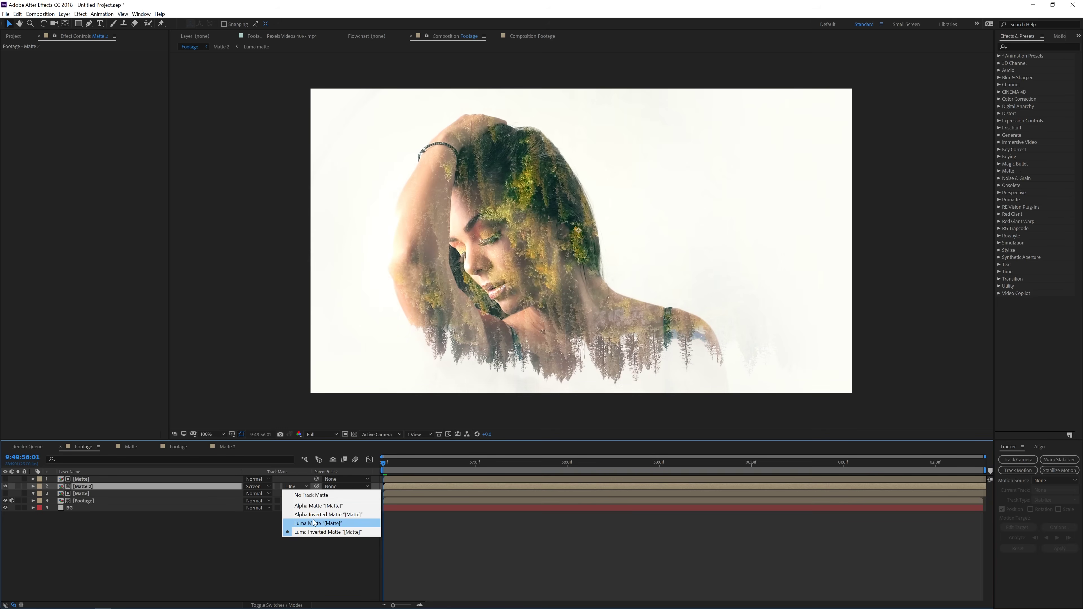
click(313, 521)
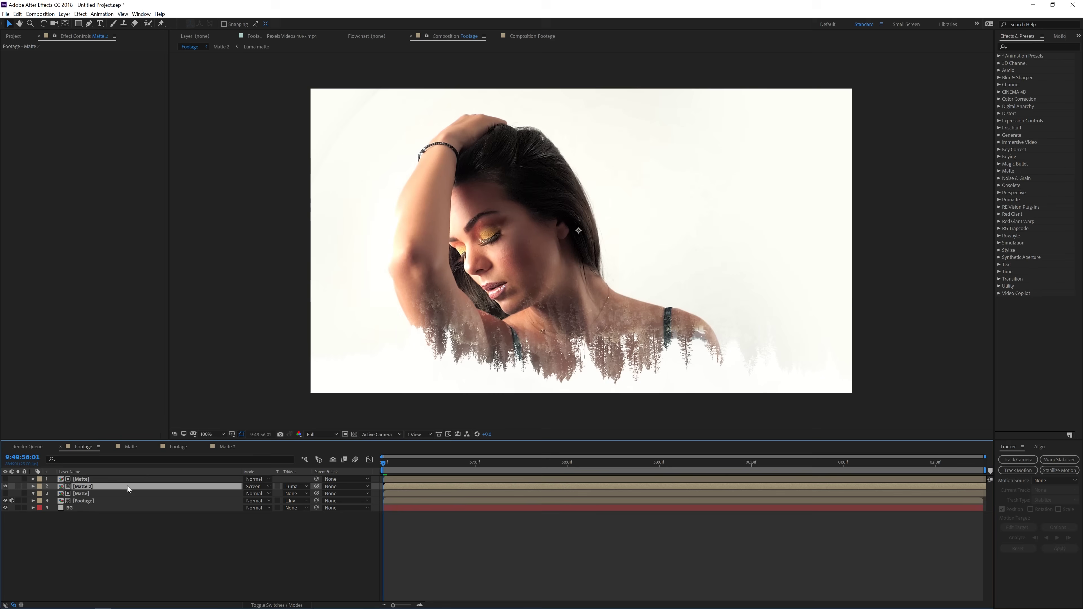
click(566, 306)
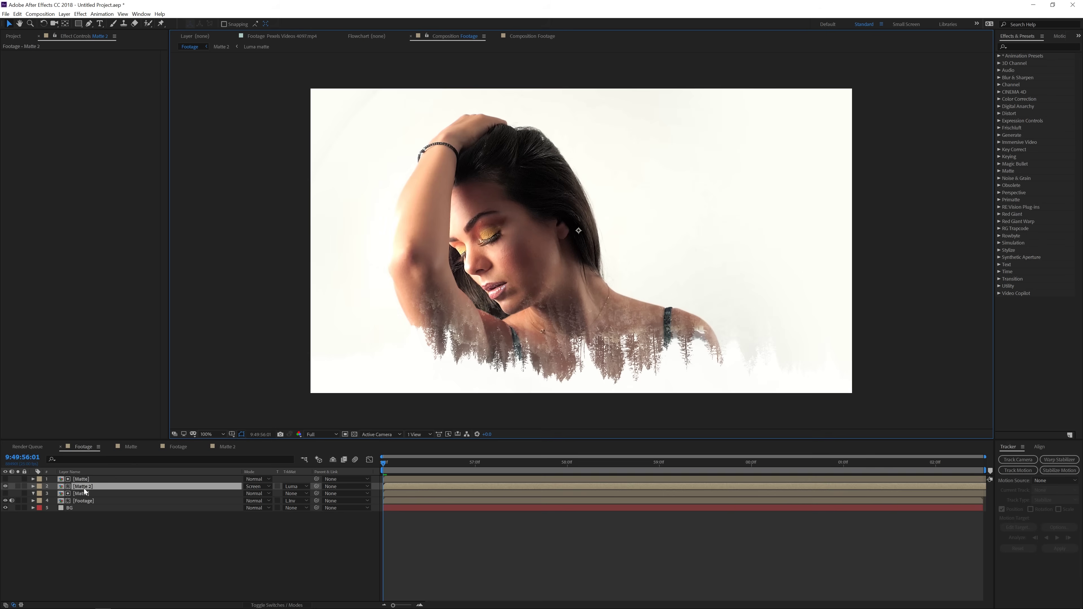
click(5, 487)
click(5, 486)
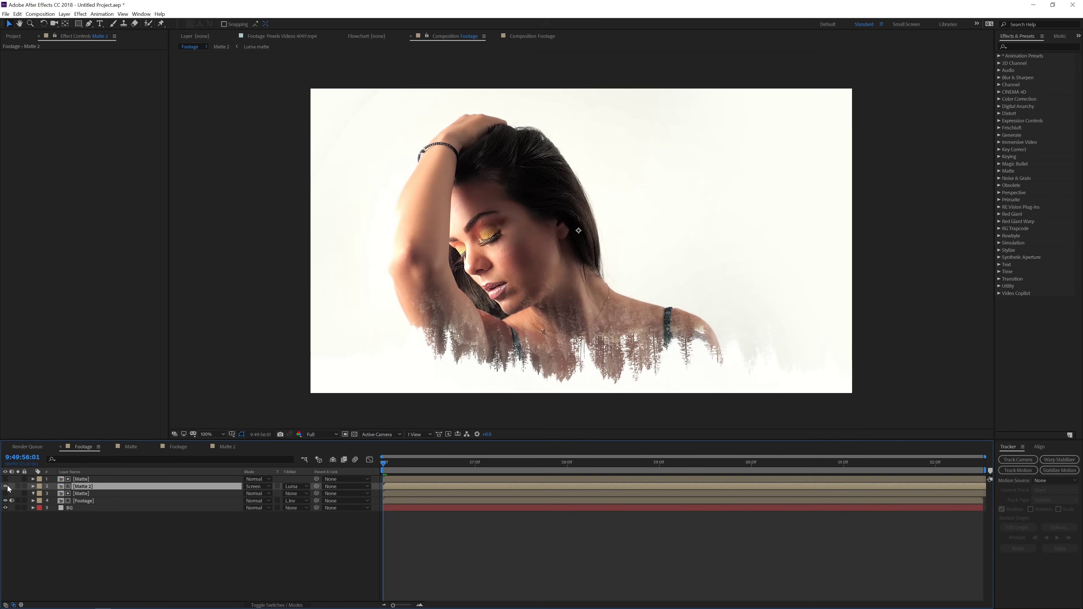
click(6, 486)
click(6, 486)
Step: Duplicate the Matte comp as Matte 3 and swap it in as the top layer's source
click(14, 36)
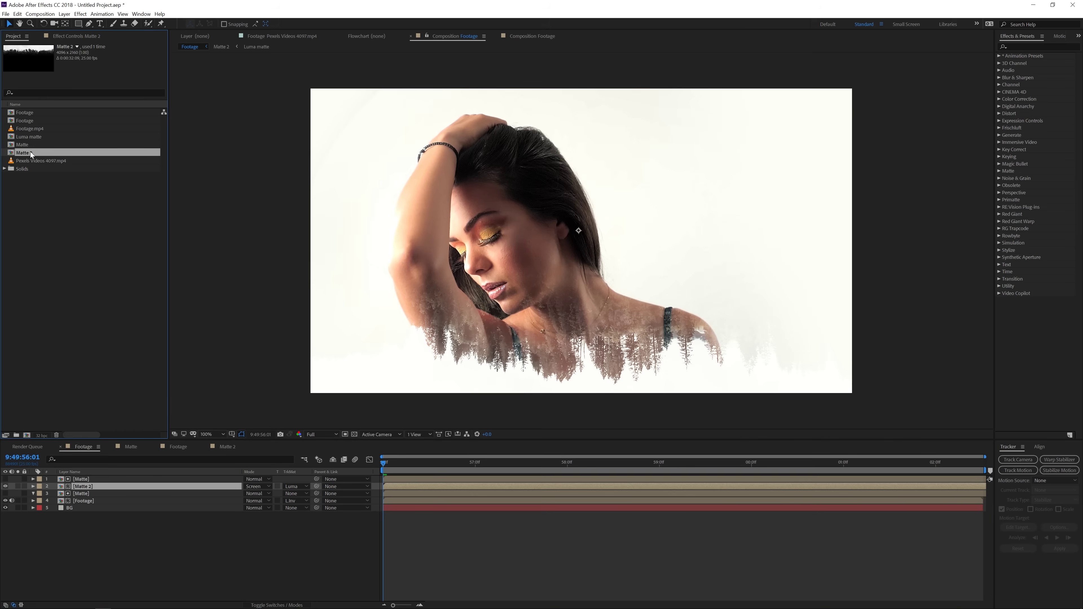
key(Up)
key(ctrl+d)
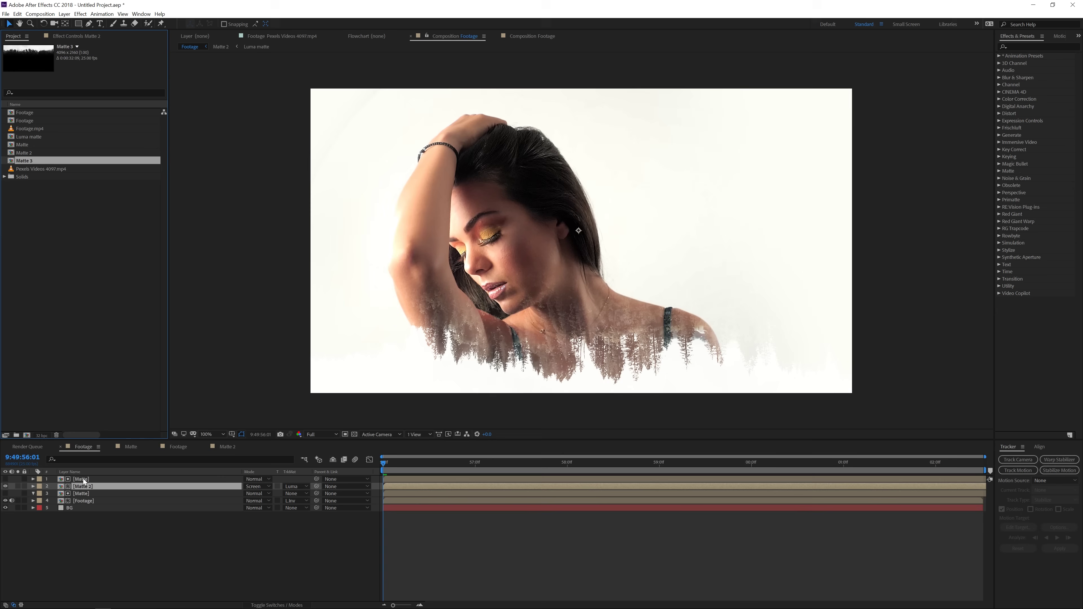
click(93, 479)
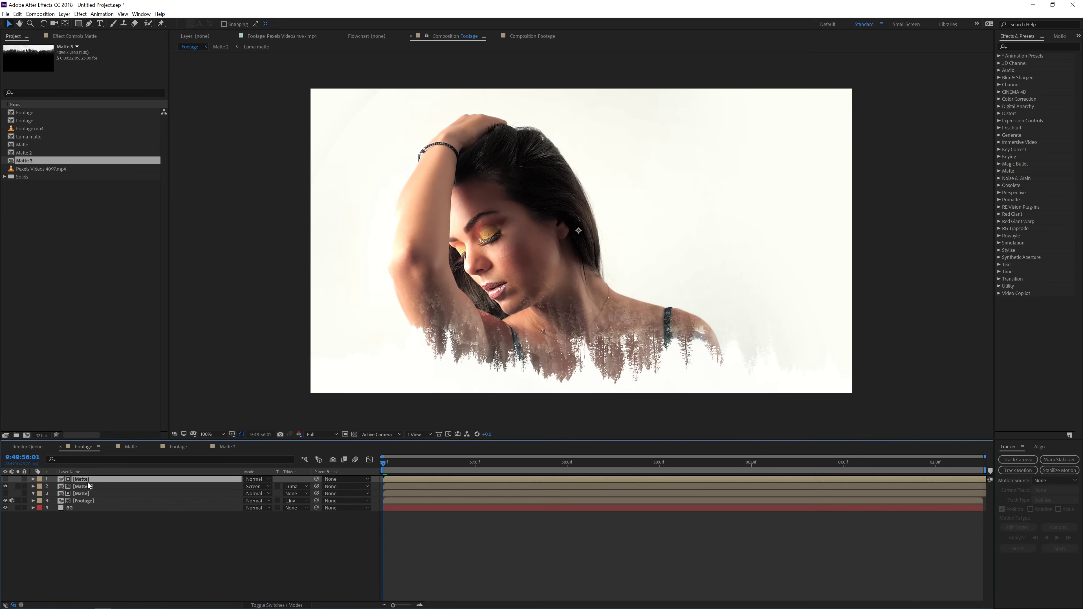
drag(34, 159, 92, 480)
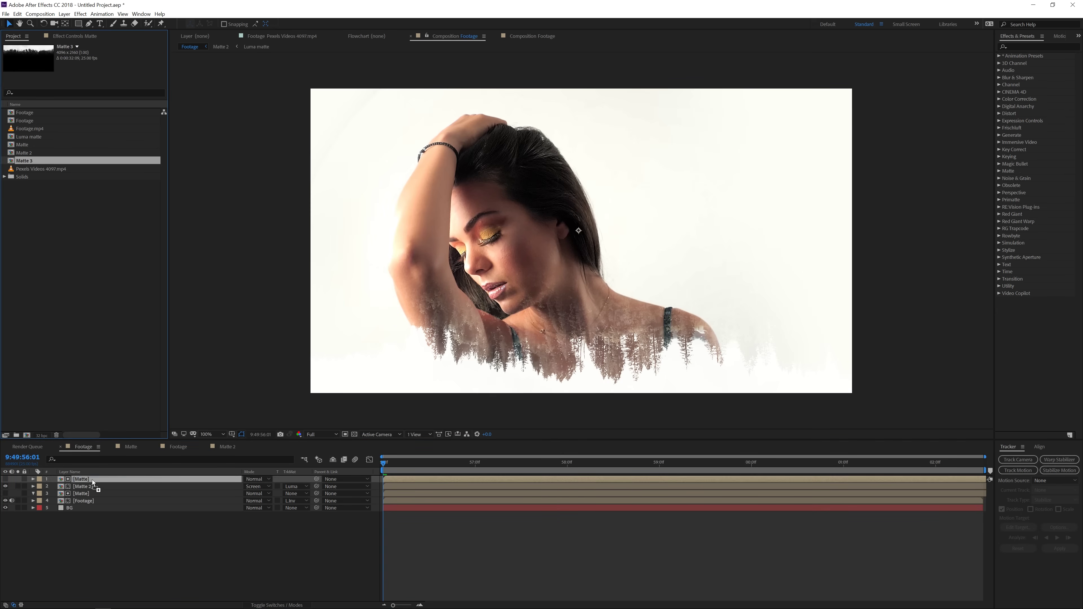
double_click(91, 478)
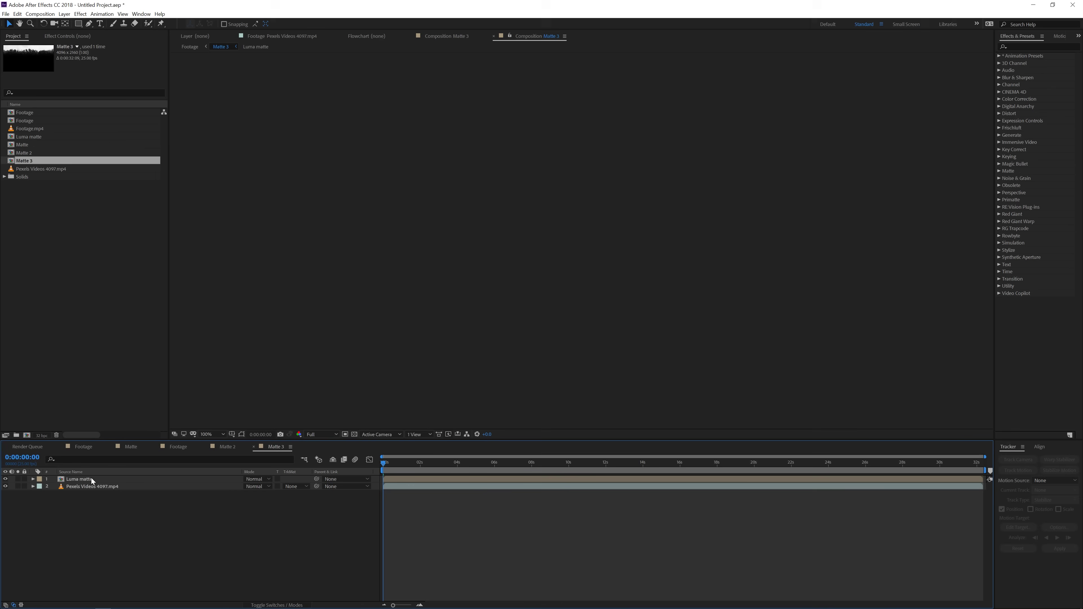
Step: Set the open luma matte's Linear Wipe Transition Completion to 50%, then return to Footage
click(81, 36)
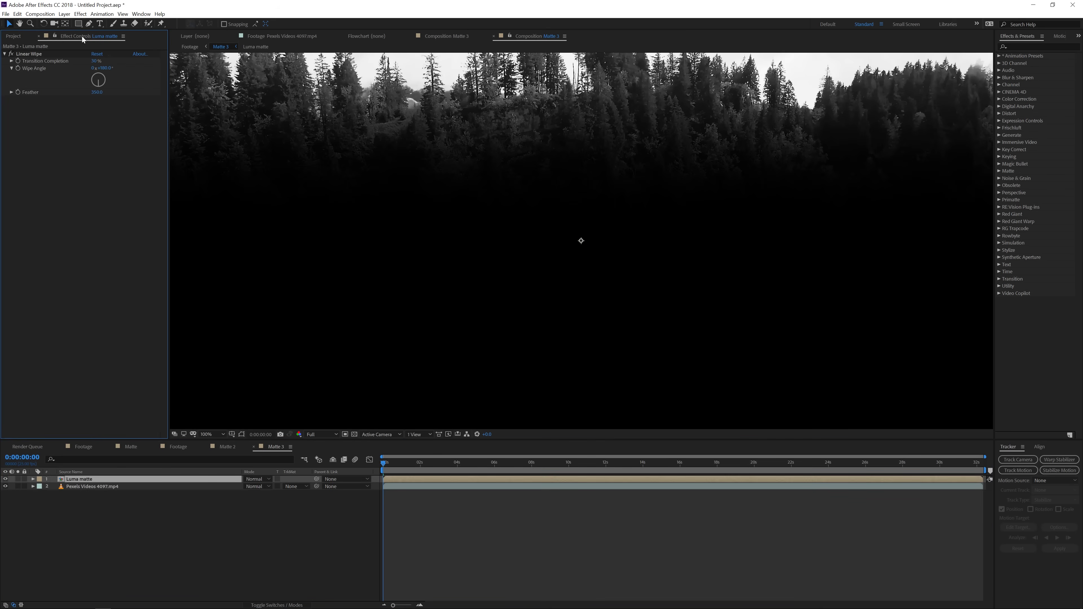
click(96, 61)
text(50)
key(Return)
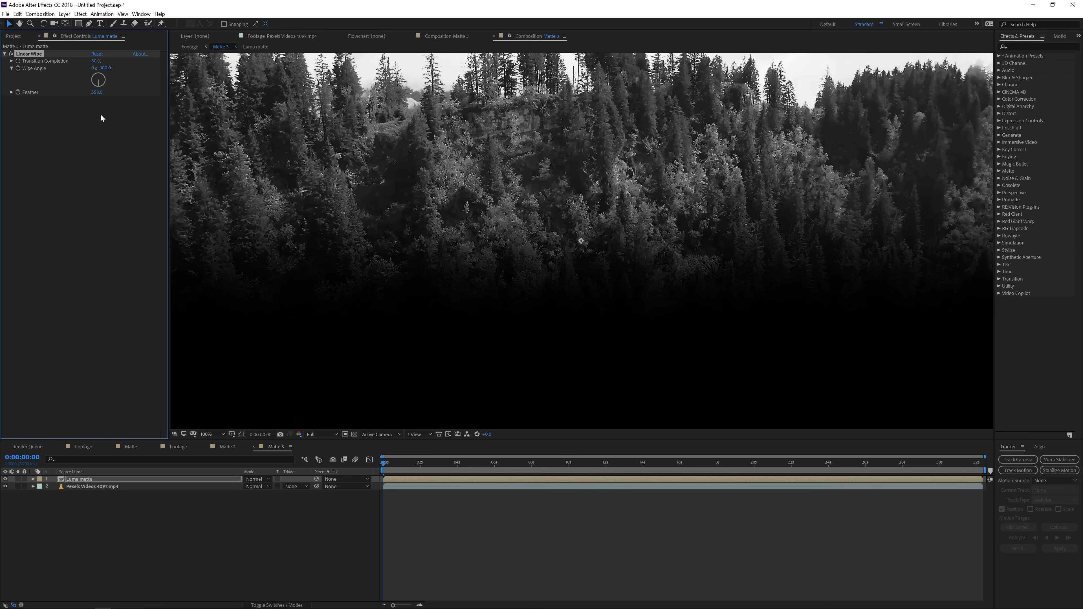
click(187, 47)
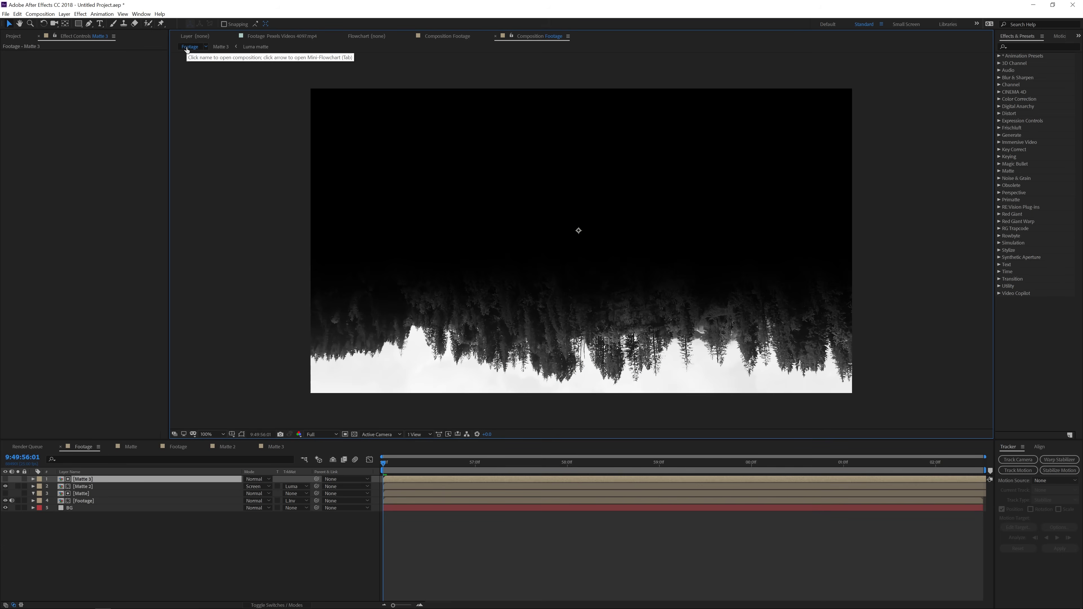
Step: In the Matte 3 composition set Linear Wipe Transition Completion to 50%, then check a later frame
click(90, 486)
key(ctrl+Up)
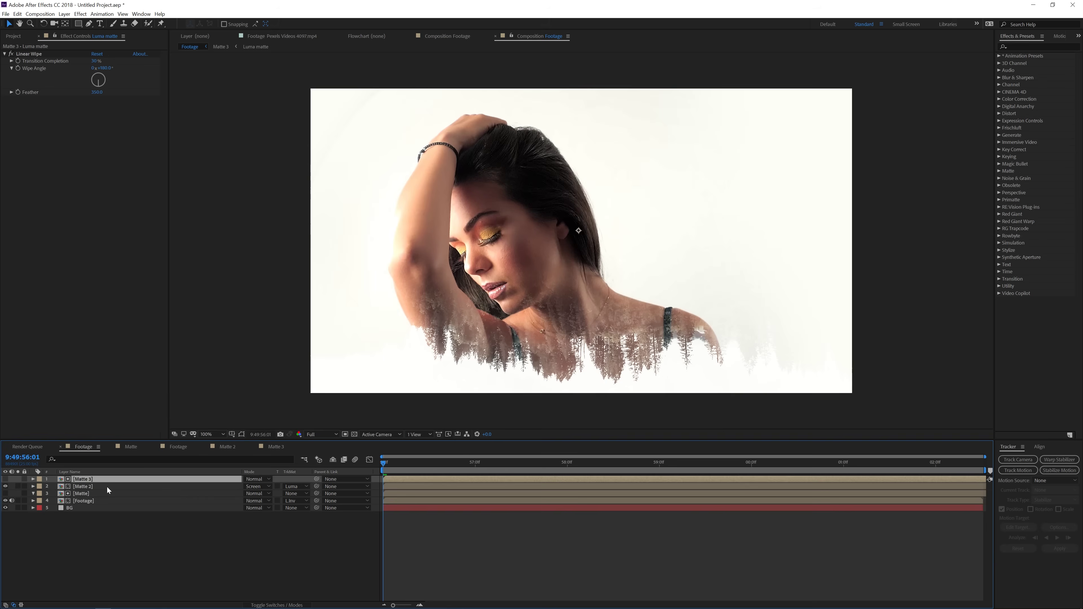
double_click(93, 478)
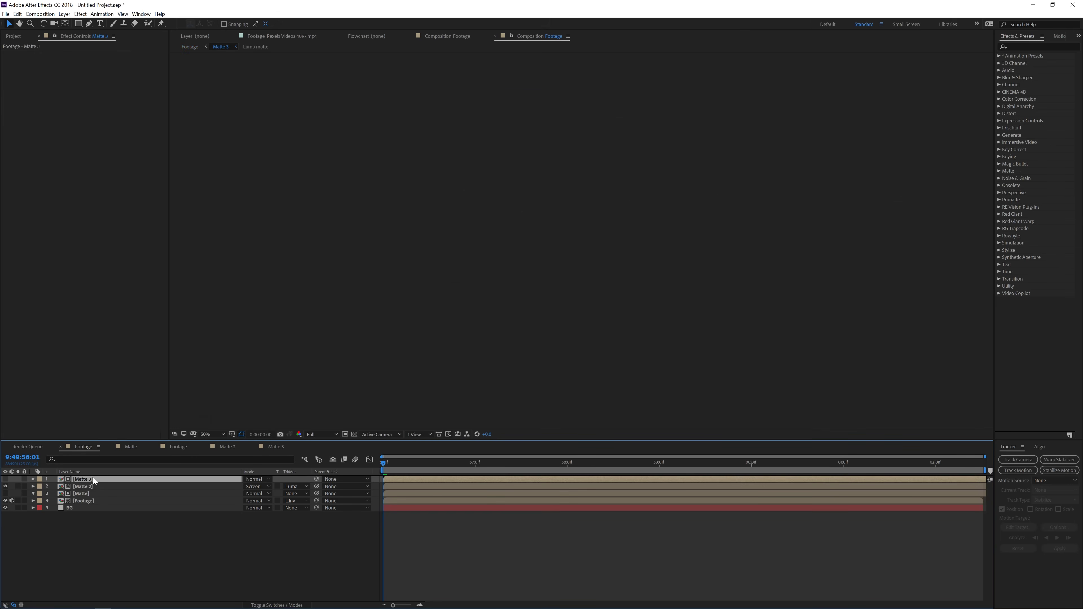
click(97, 61)
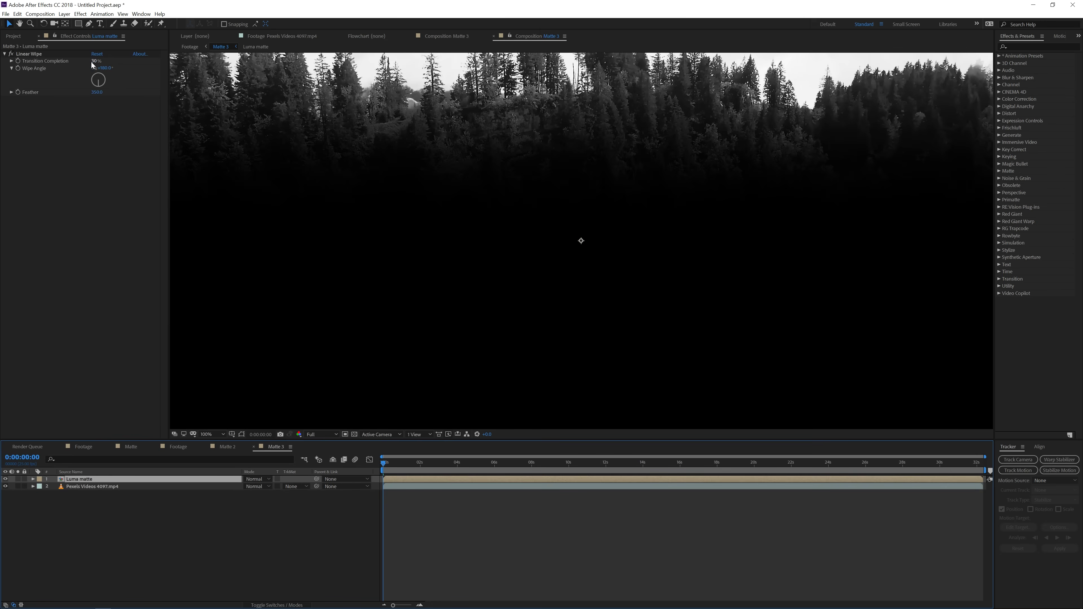
text(50)
key(Return)
click(187, 48)
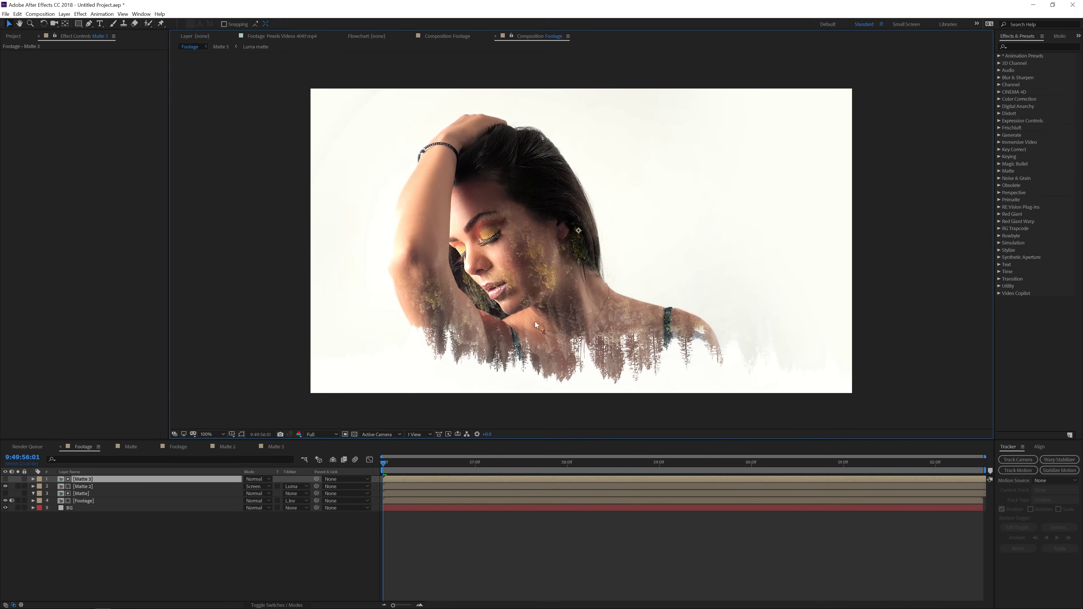
click(419, 464)
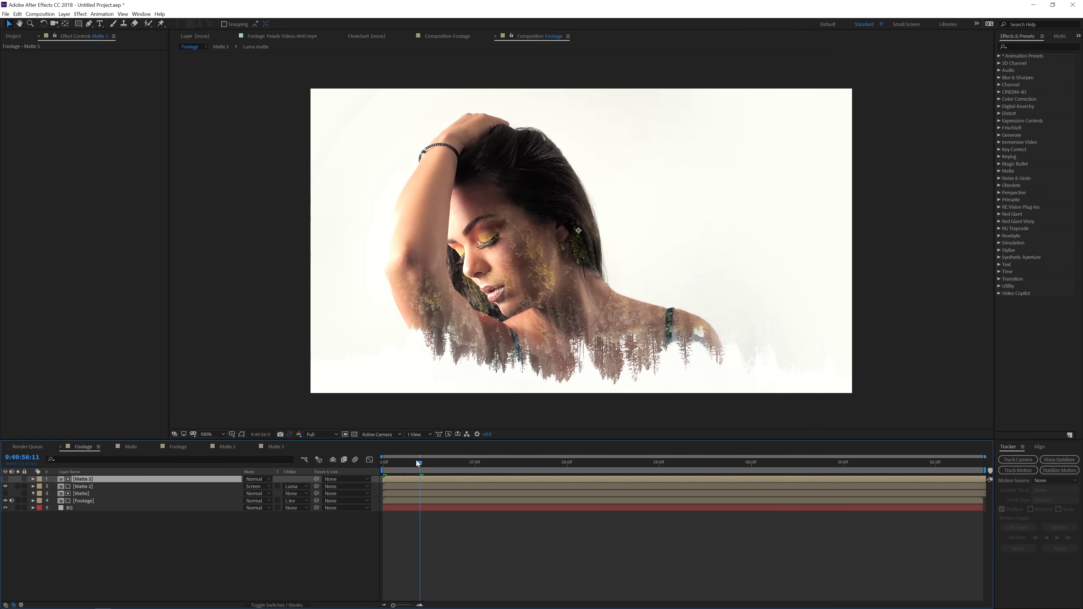
key(Home)
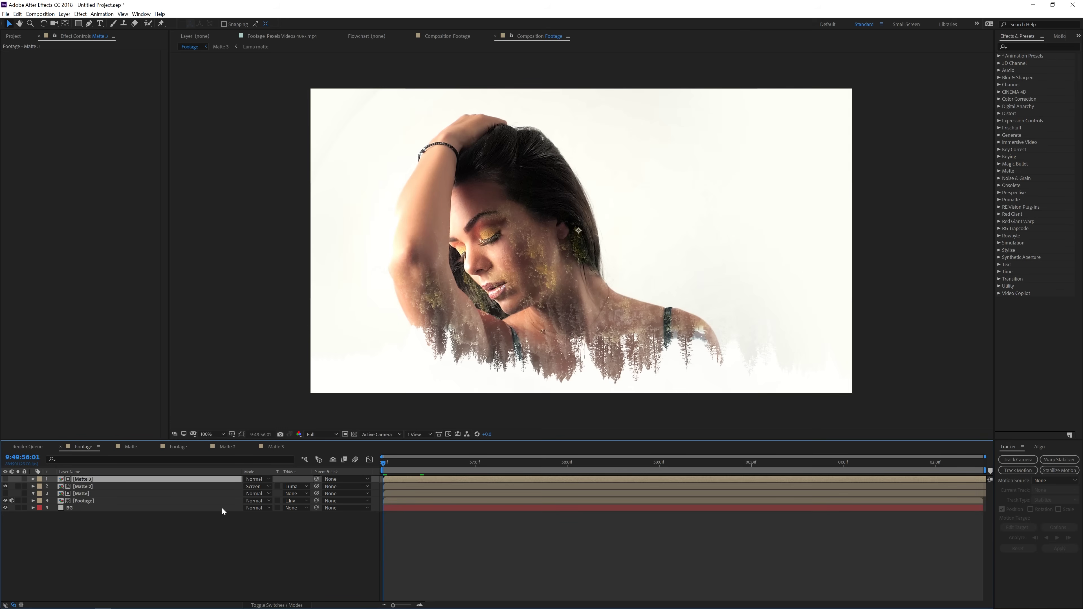
Step: Add a new adjustment layer and apply Tint to turn the footage grayscale
right_click(173, 558)
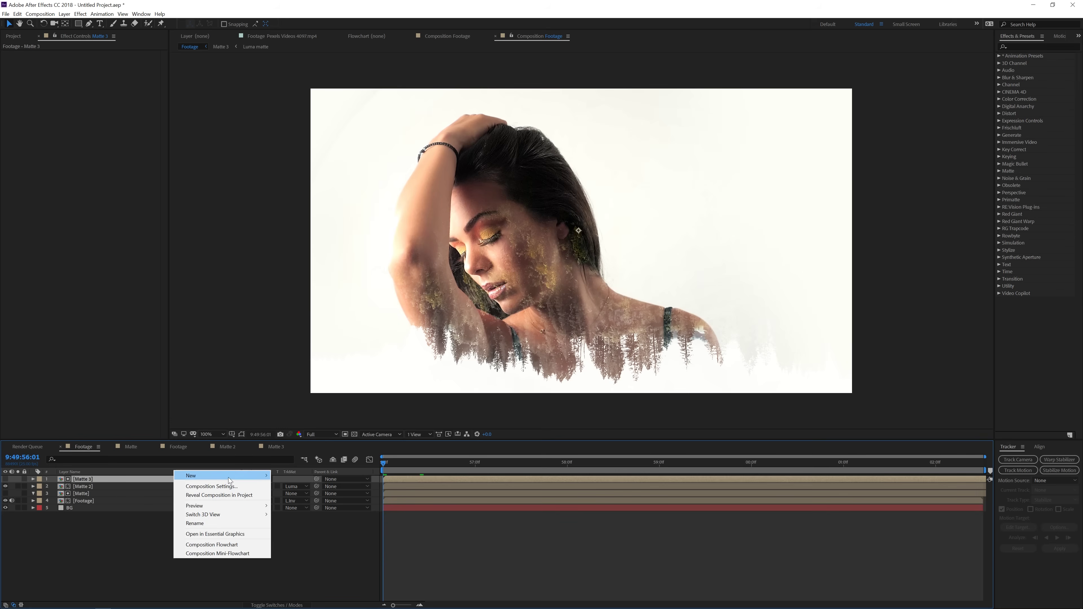
mouse_move(255, 475)
click(326, 540)
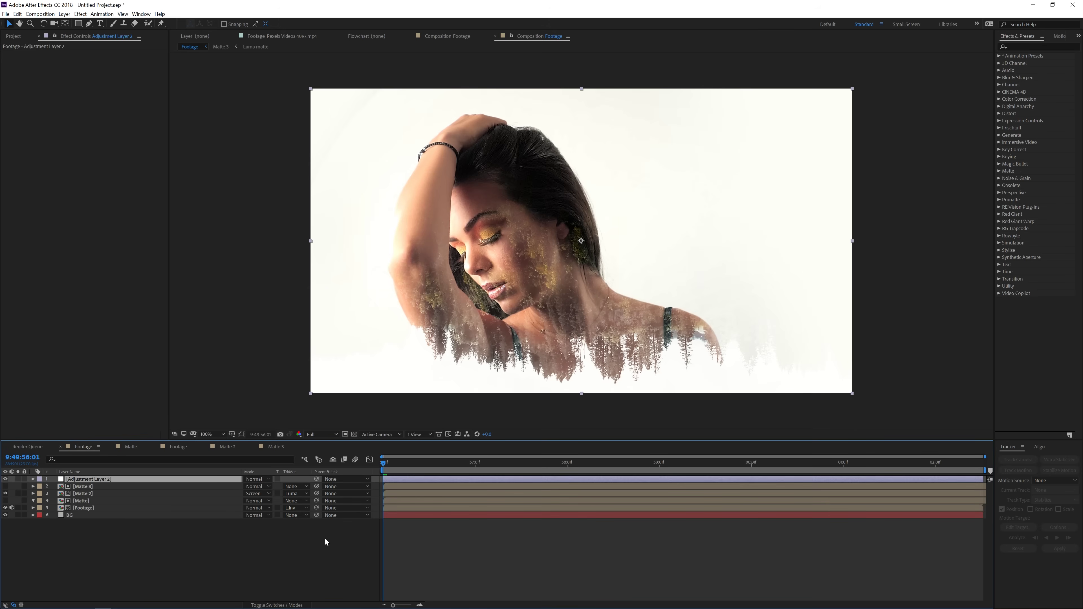
click(80, 14)
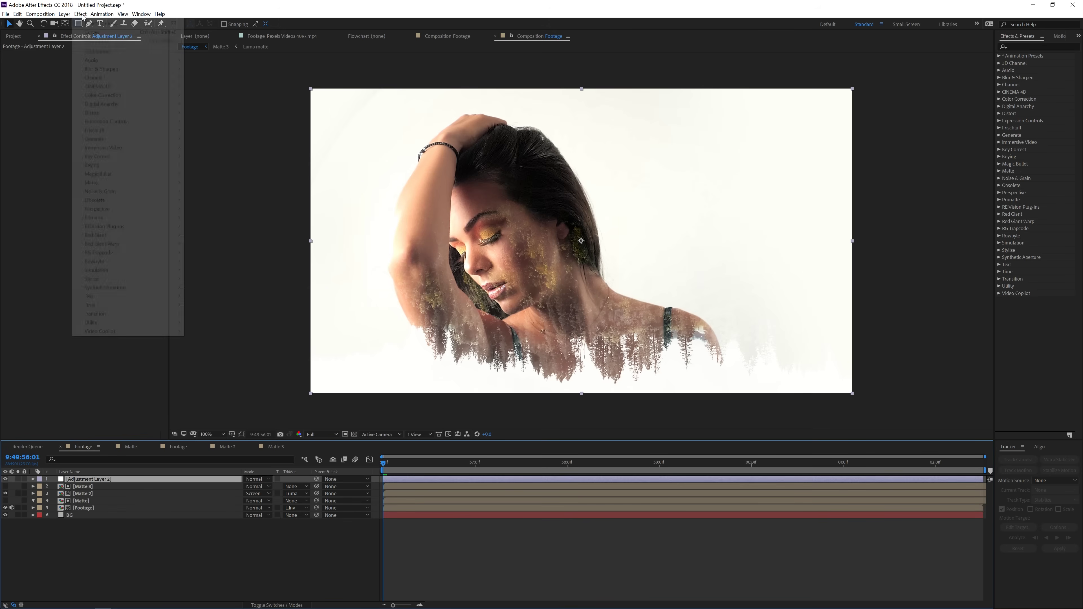
mouse_move(138, 95)
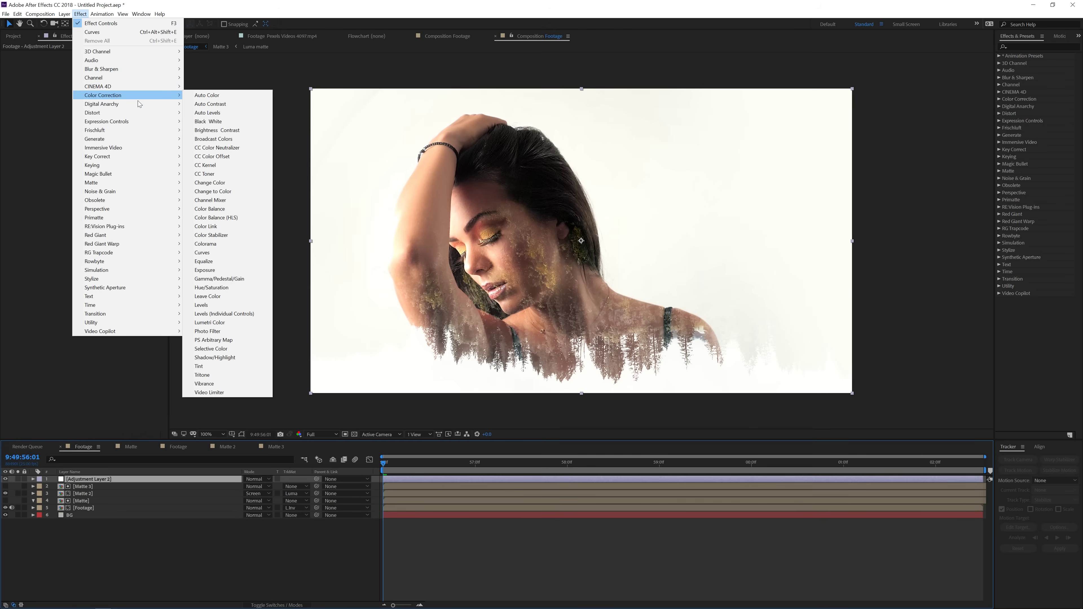
click(198, 366)
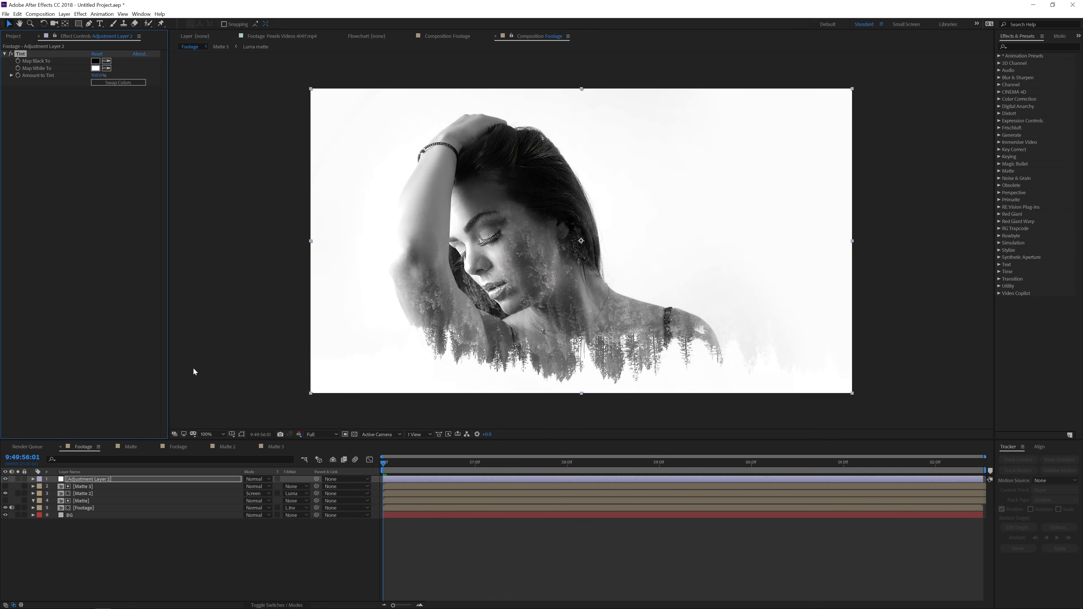
Step: Add Curves to the adjustment layer and bend it into a gentle contrast-boosting S-curve
click(81, 13)
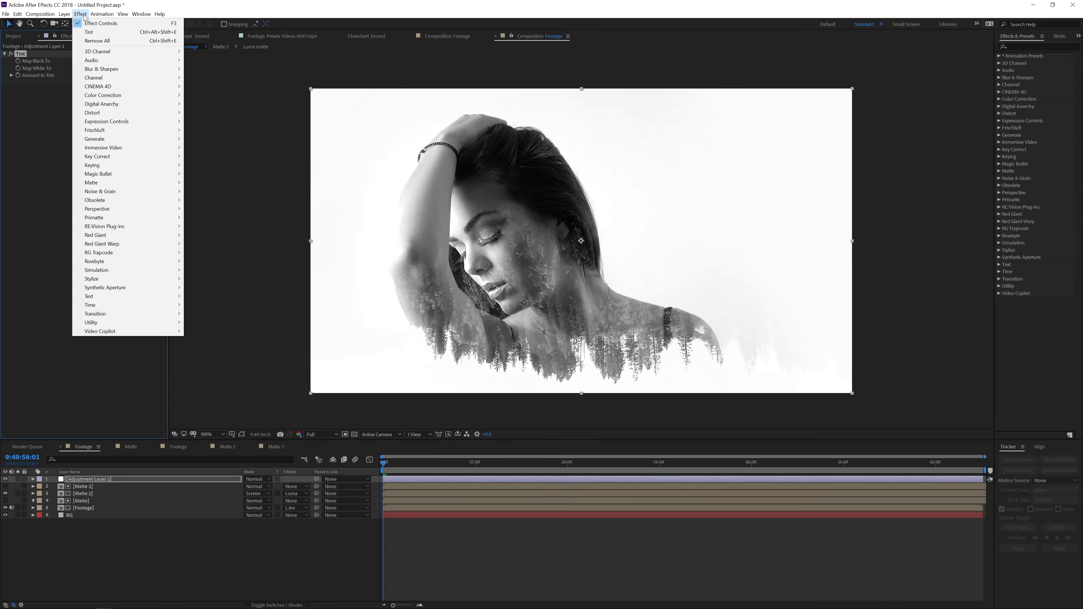
mouse_move(124, 98)
click(205, 253)
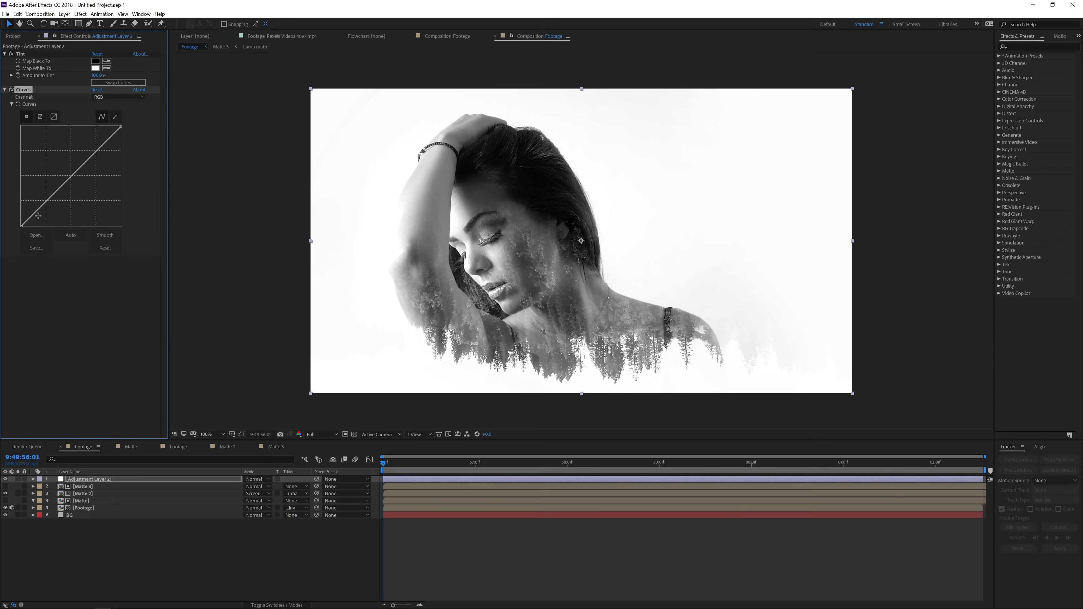
drag(45, 207, 50, 211)
drag(84, 169, 83, 165)
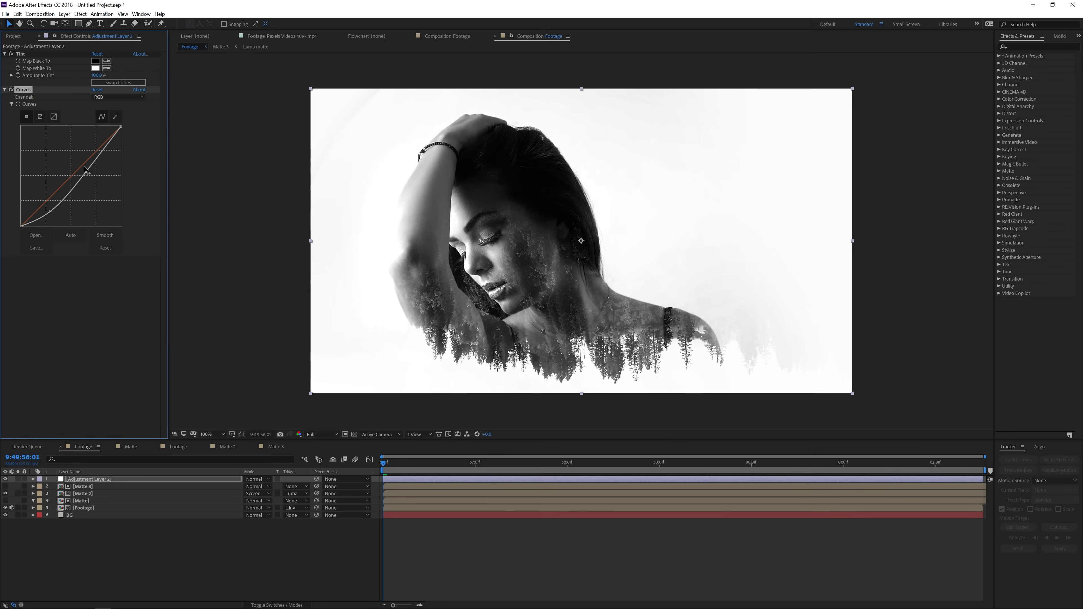
drag(51, 214, 48, 208)
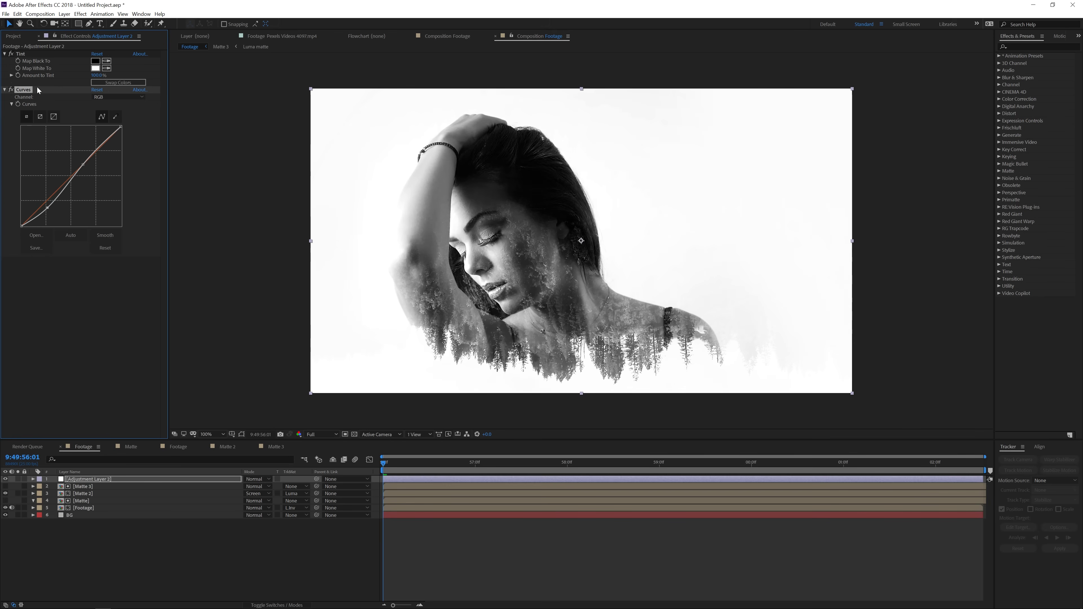
click(20, 54)
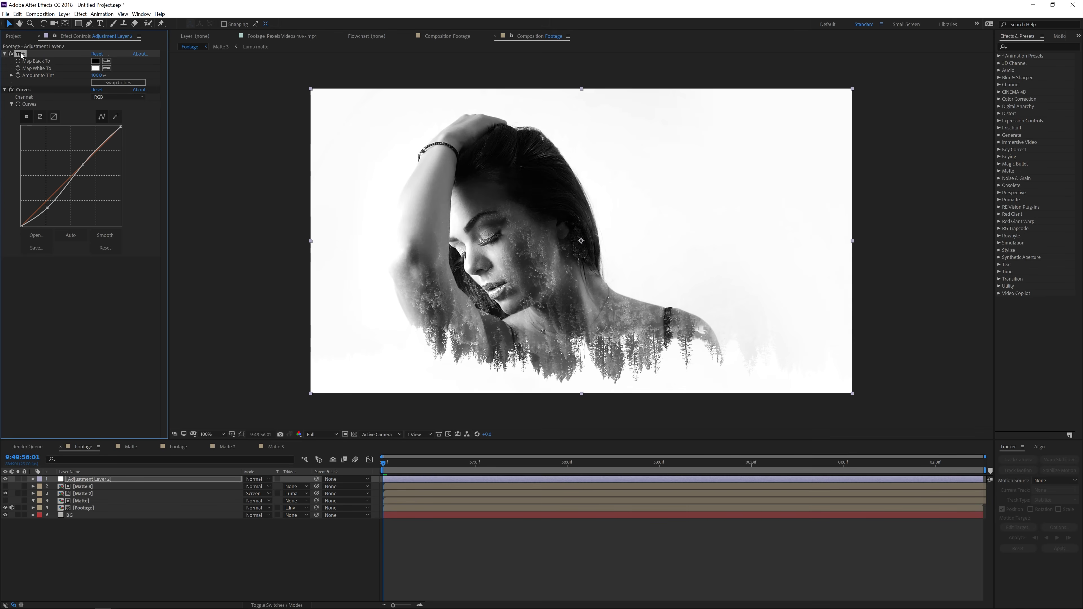
Step: Add Tritone to the adjustment layer and set its Highlights to a light pink-peach
click(80, 14)
mouse_move(121, 96)
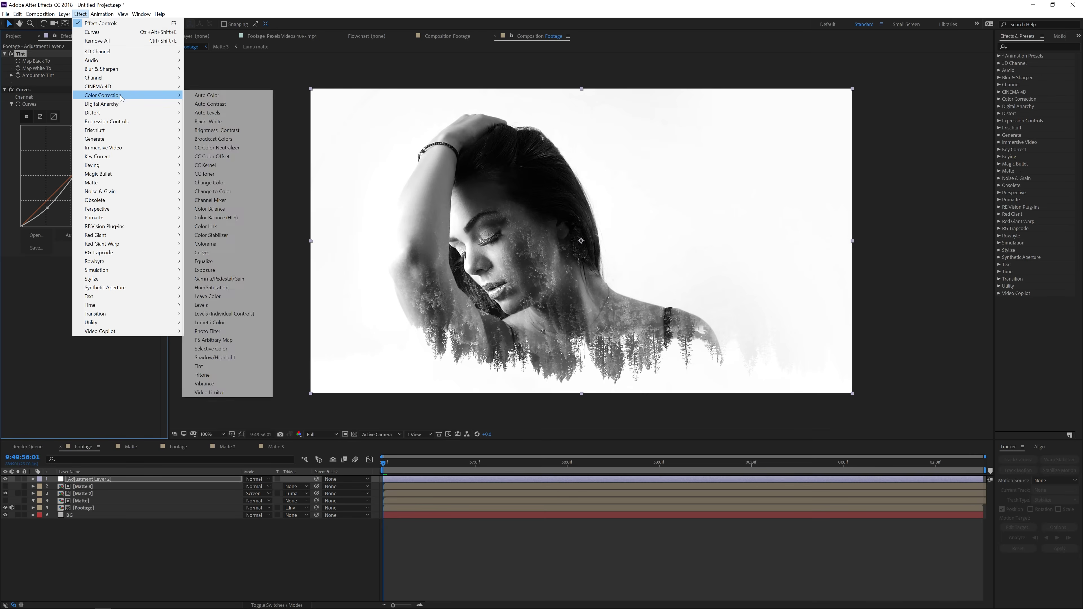
click(216, 377)
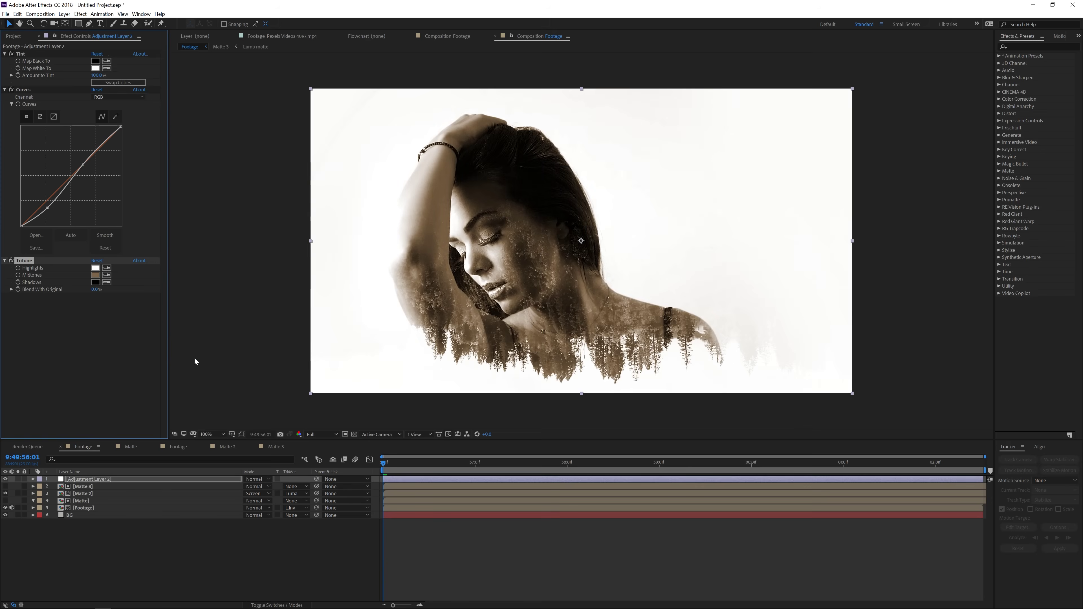
click(95, 269)
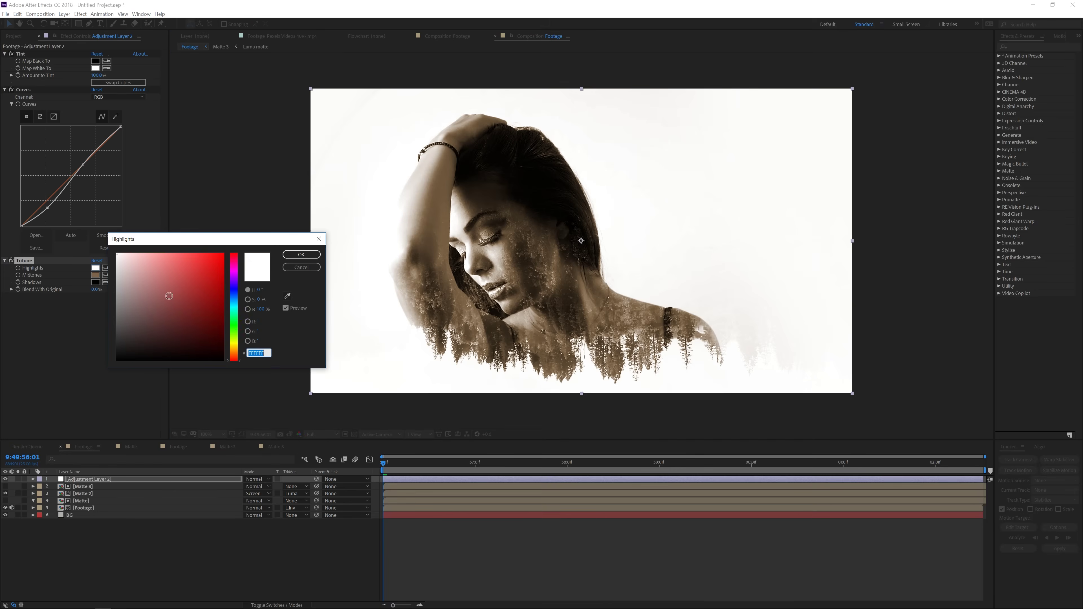
click(234, 352)
drag(198, 320, 153, 239)
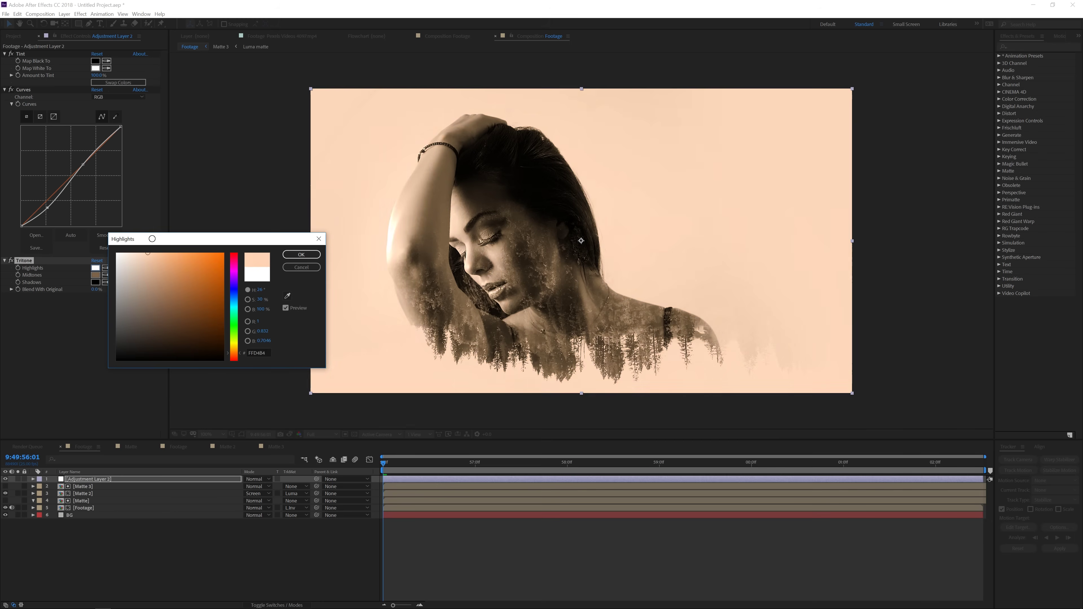
drag(241, 354, 241, 358)
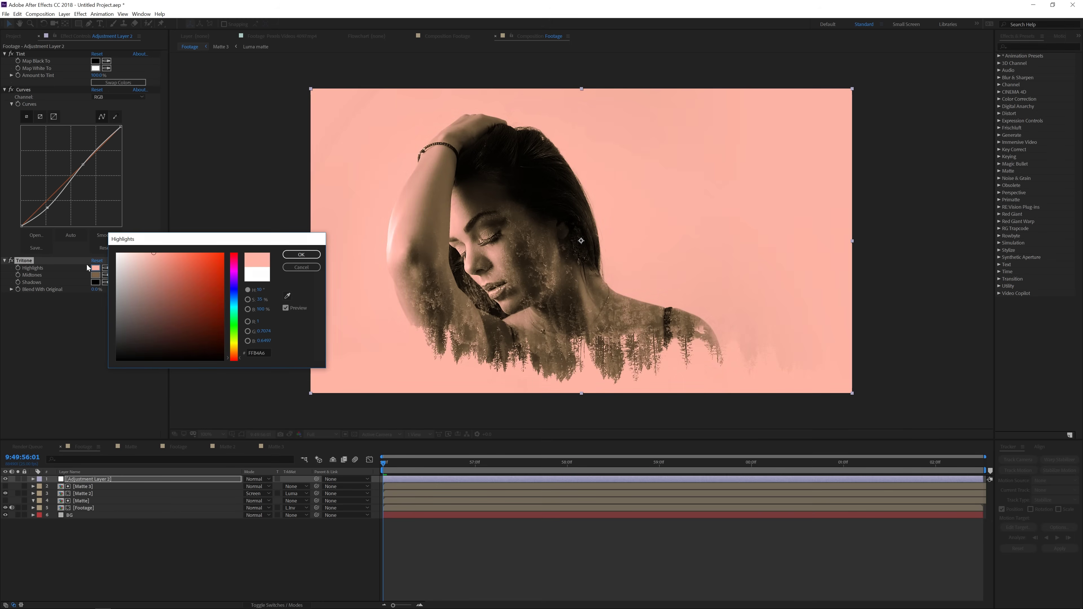
click(301, 254)
Step: Set Tritone Midtones to an orange-brown and Shadows to a dark navy (080D32)
click(95, 275)
click(234, 358)
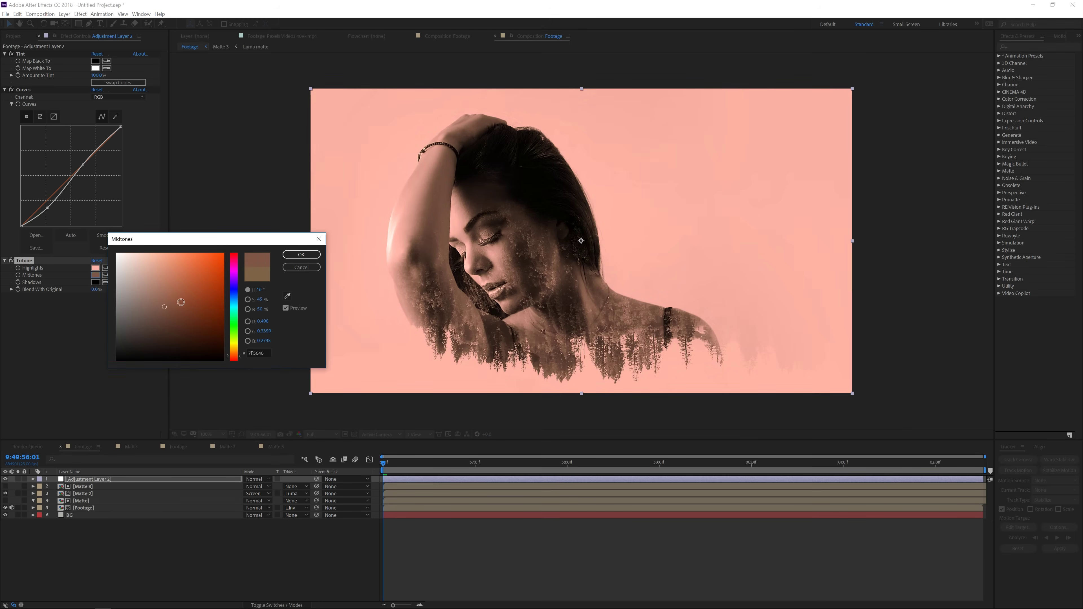
drag(181, 302, 192, 294)
drag(233, 360, 234, 358)
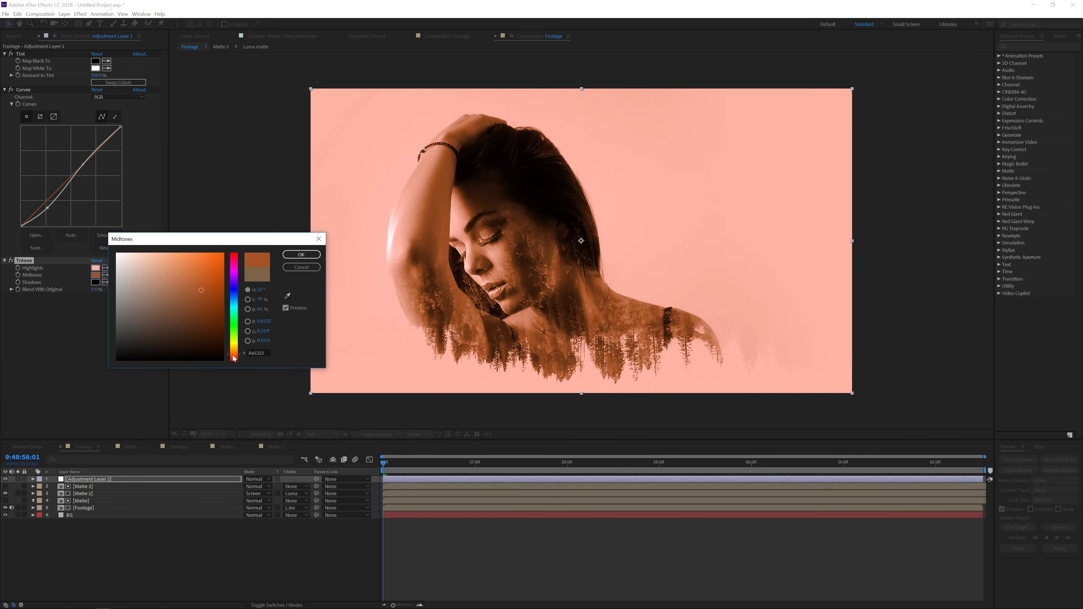
click(301, 254)
click(95, 282)
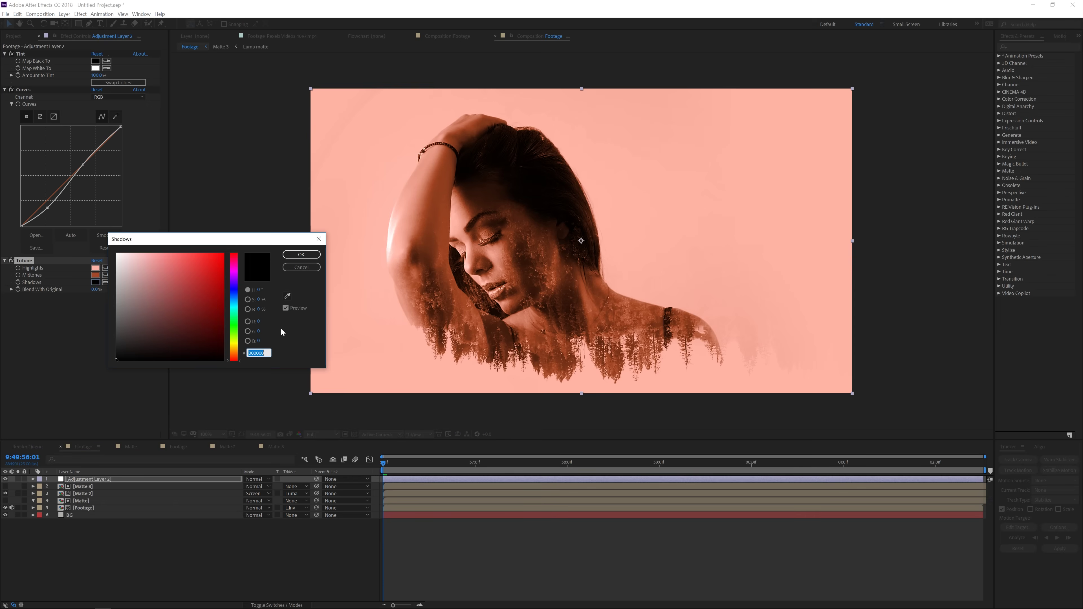
drag(235, 300, 234, 290)
drag(209, 331, 207, 341)
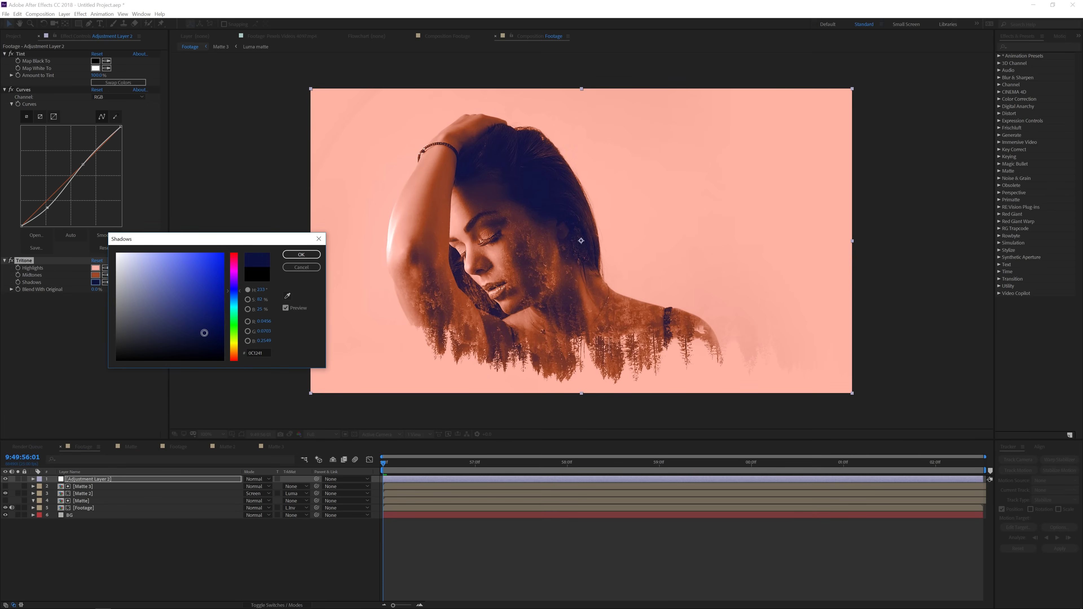
key(Return)
Step: Rework the Midtones to a muted red and the Highlights to coral (FF7A60)
click(95, 275)
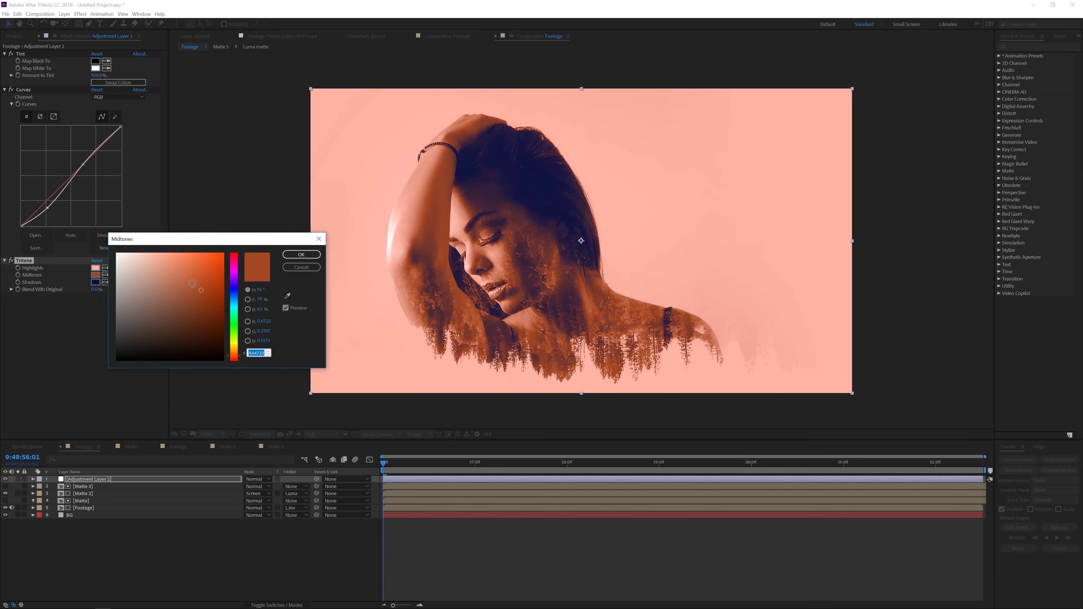
click(204, 272)
click(208, 309)
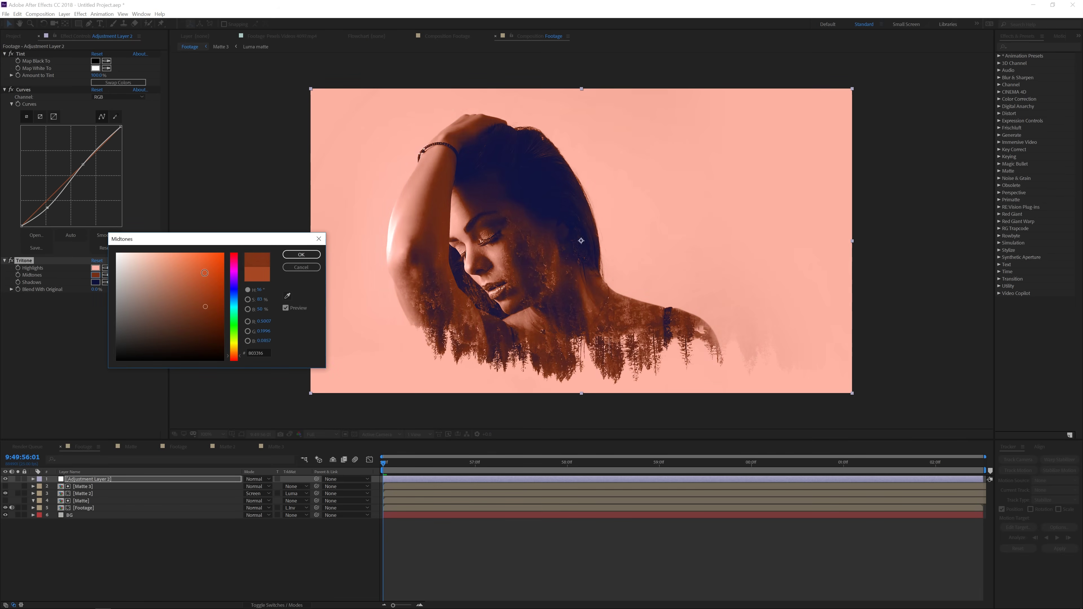
click(207, 266)
drag(235, 360, 233, 369)
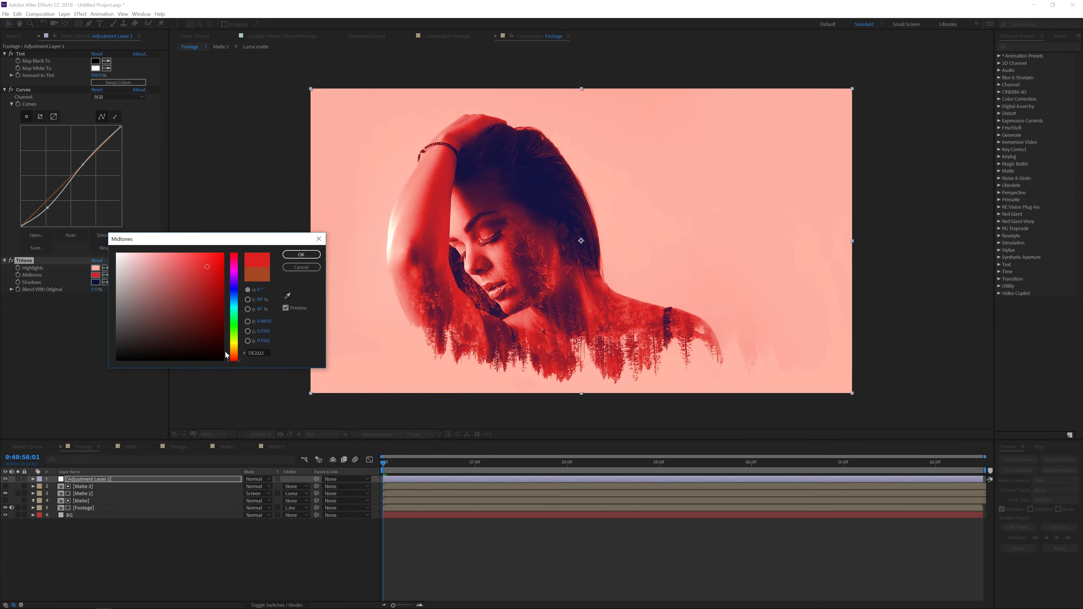
drag(197, 265, 191, 273)
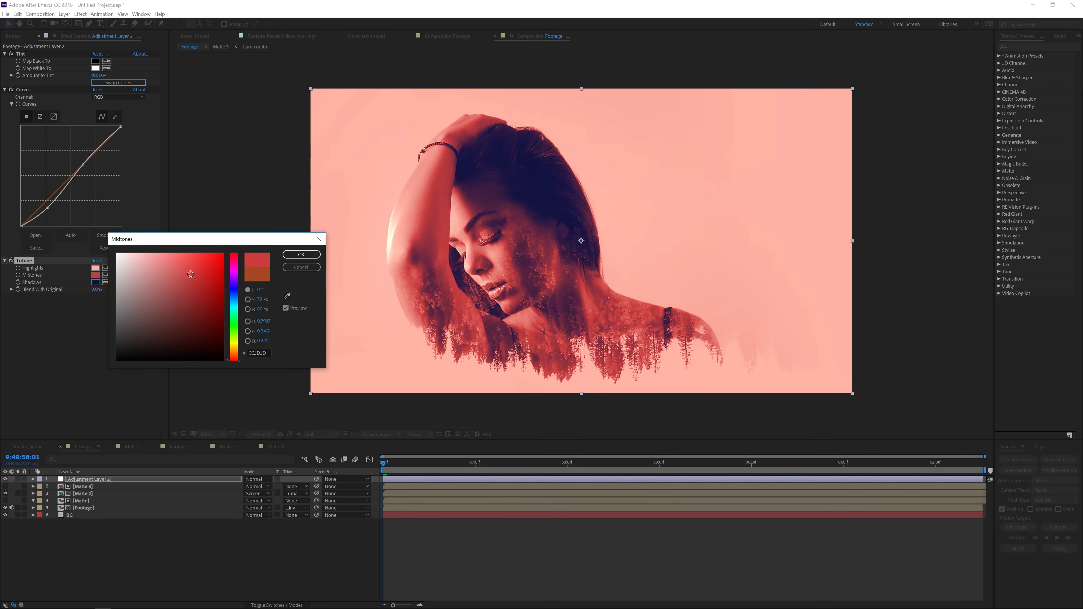
key(Return)
click(96, 269)
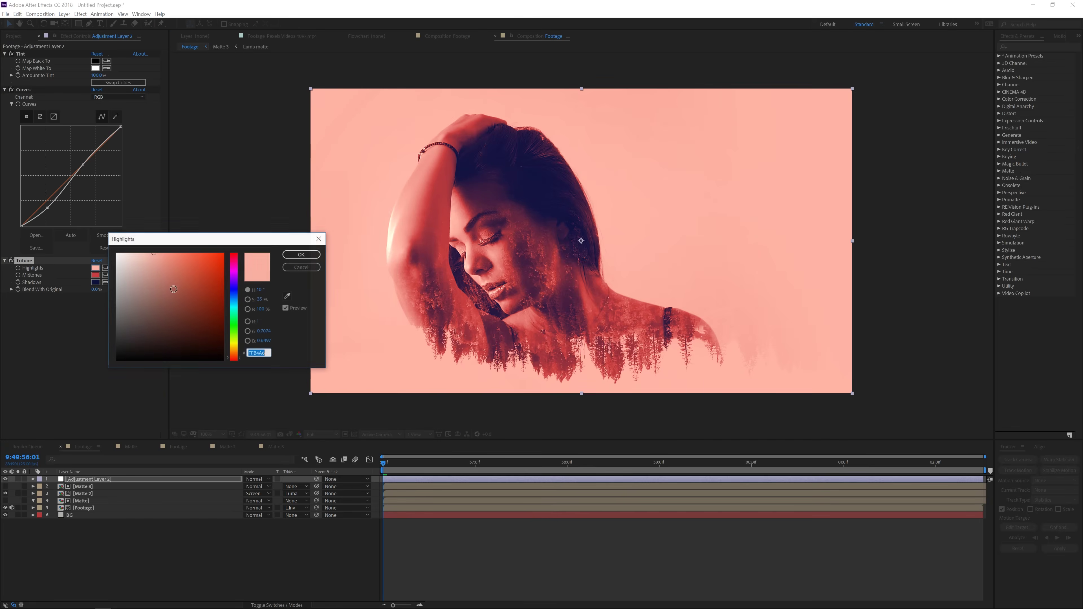
mouse_move(161, 269)
mouse_down()
mouse_move(122, 253)
mouse_move(133, 221)
mouse_up()
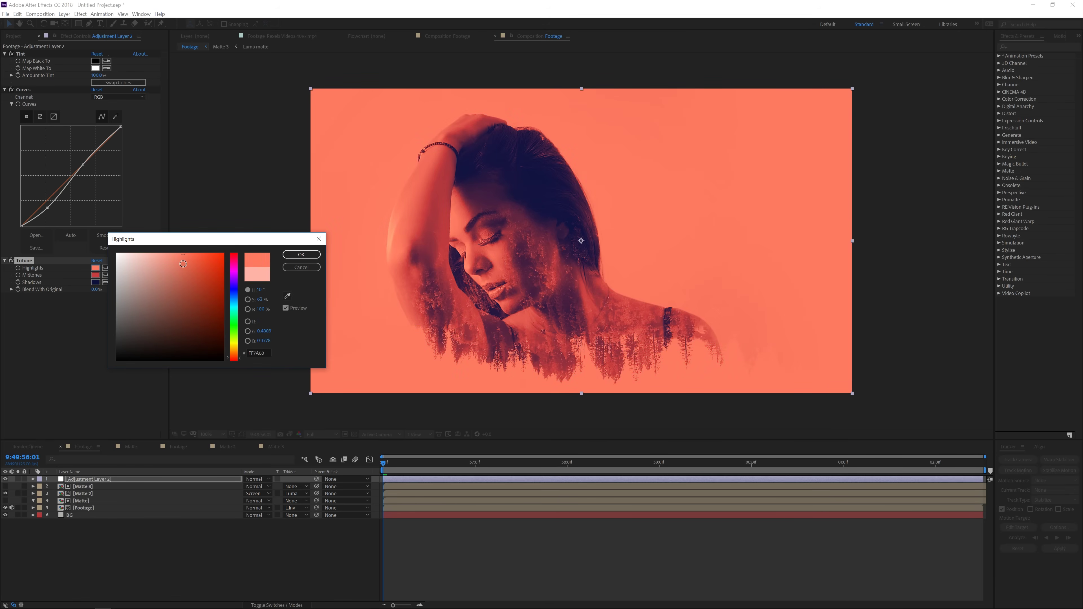
key(Return)
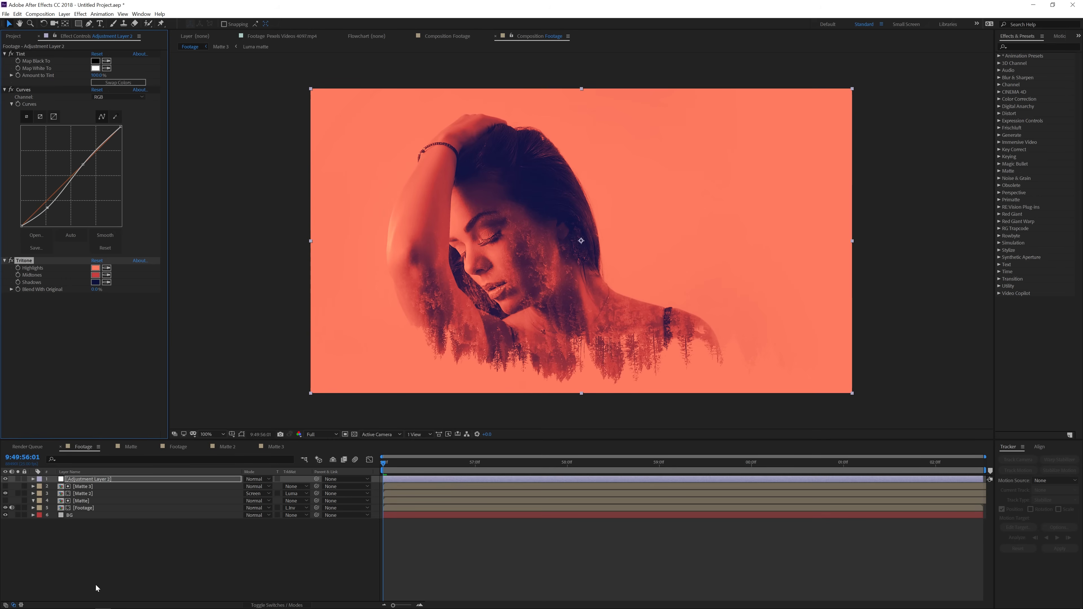
click(99, 561)
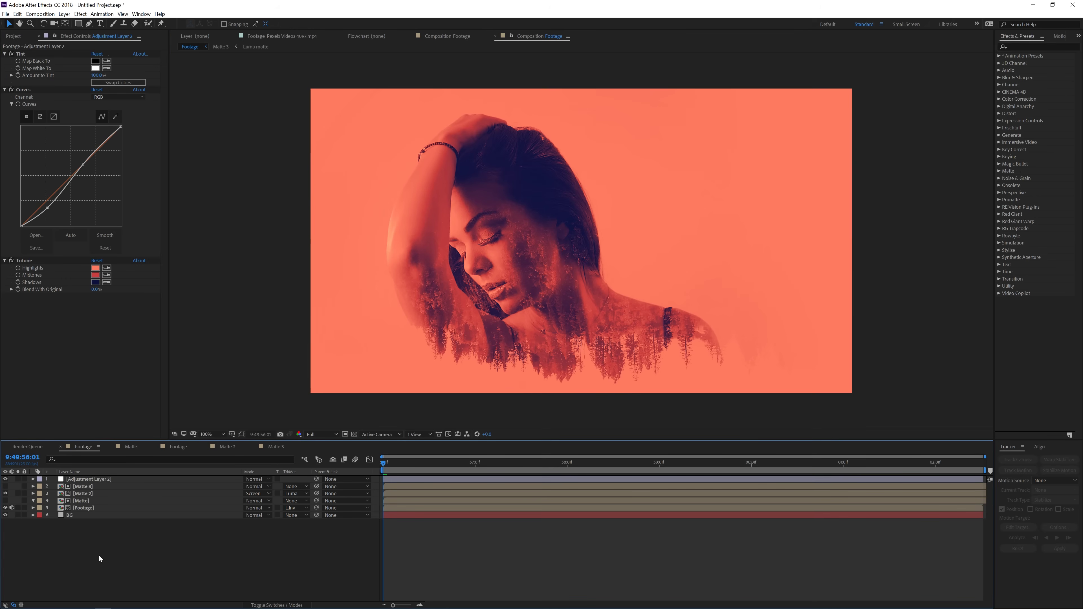